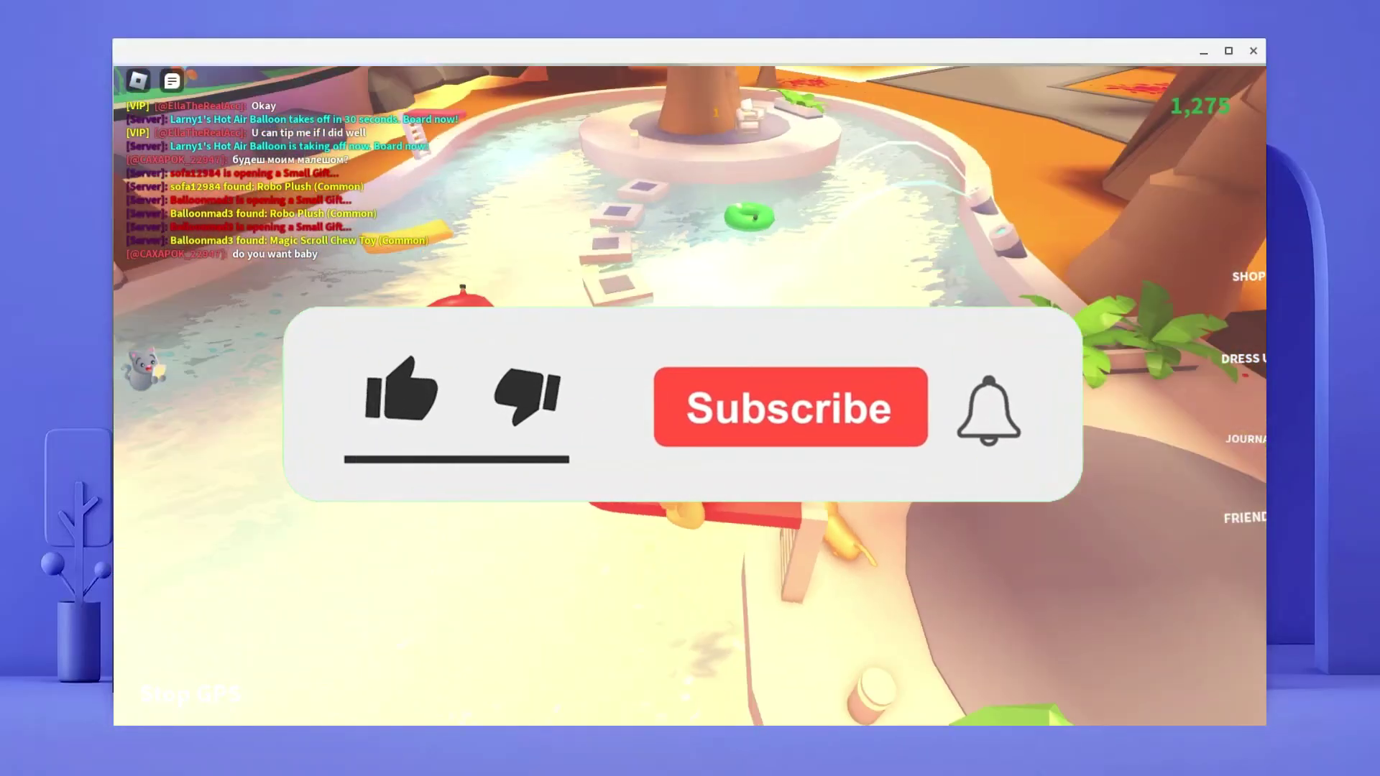
# Walk the Adopt Me avatar along the pool, up to the tree and toward the flamingo waterfall.
pyautogui.press('w')
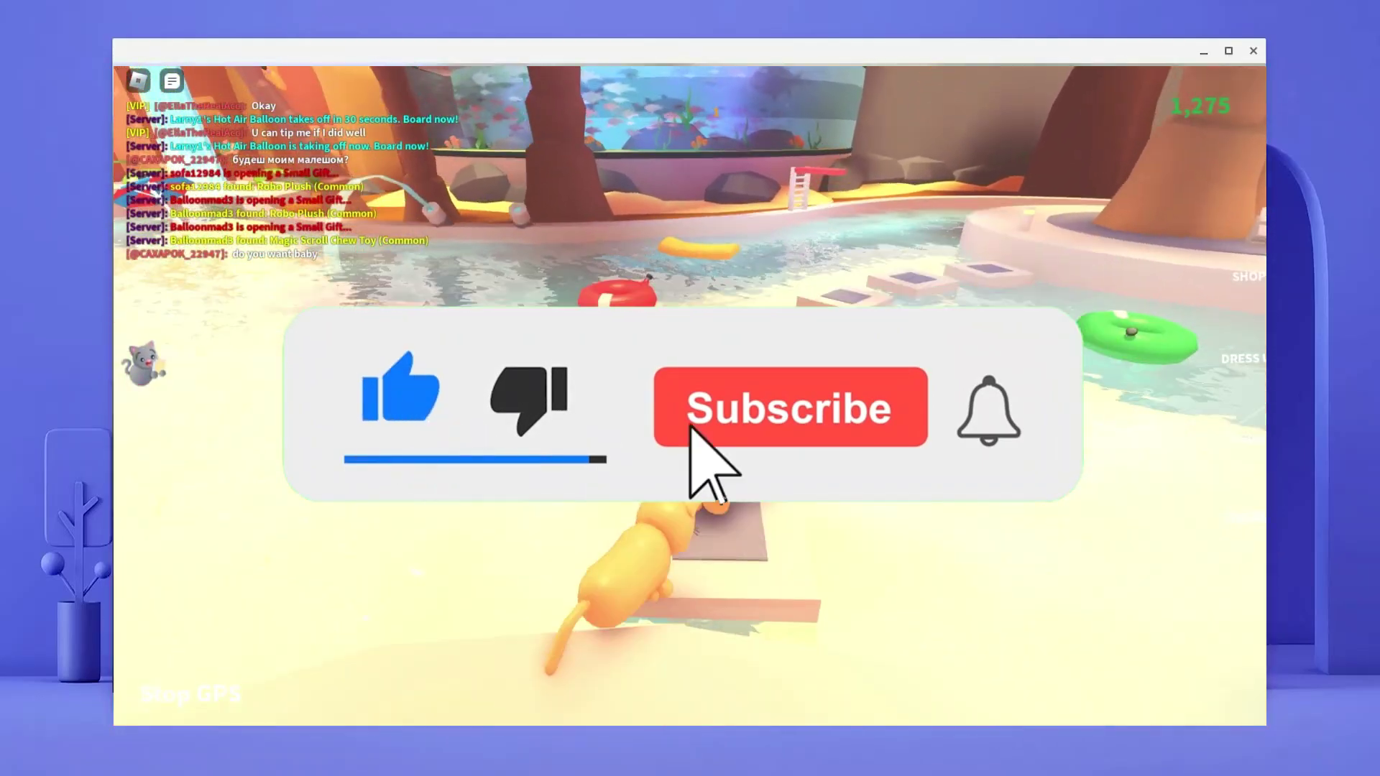
pyautogui.press('w')
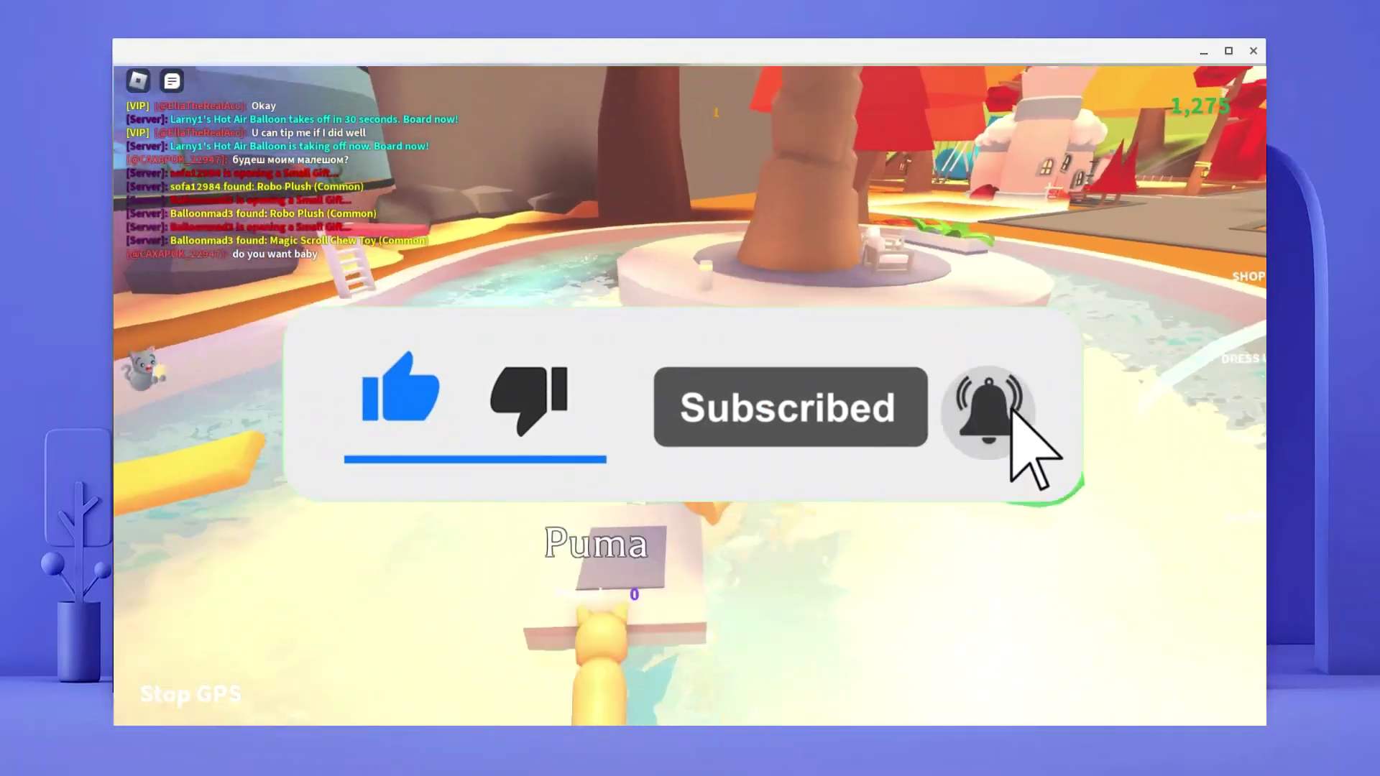
pyautogui.press('w')
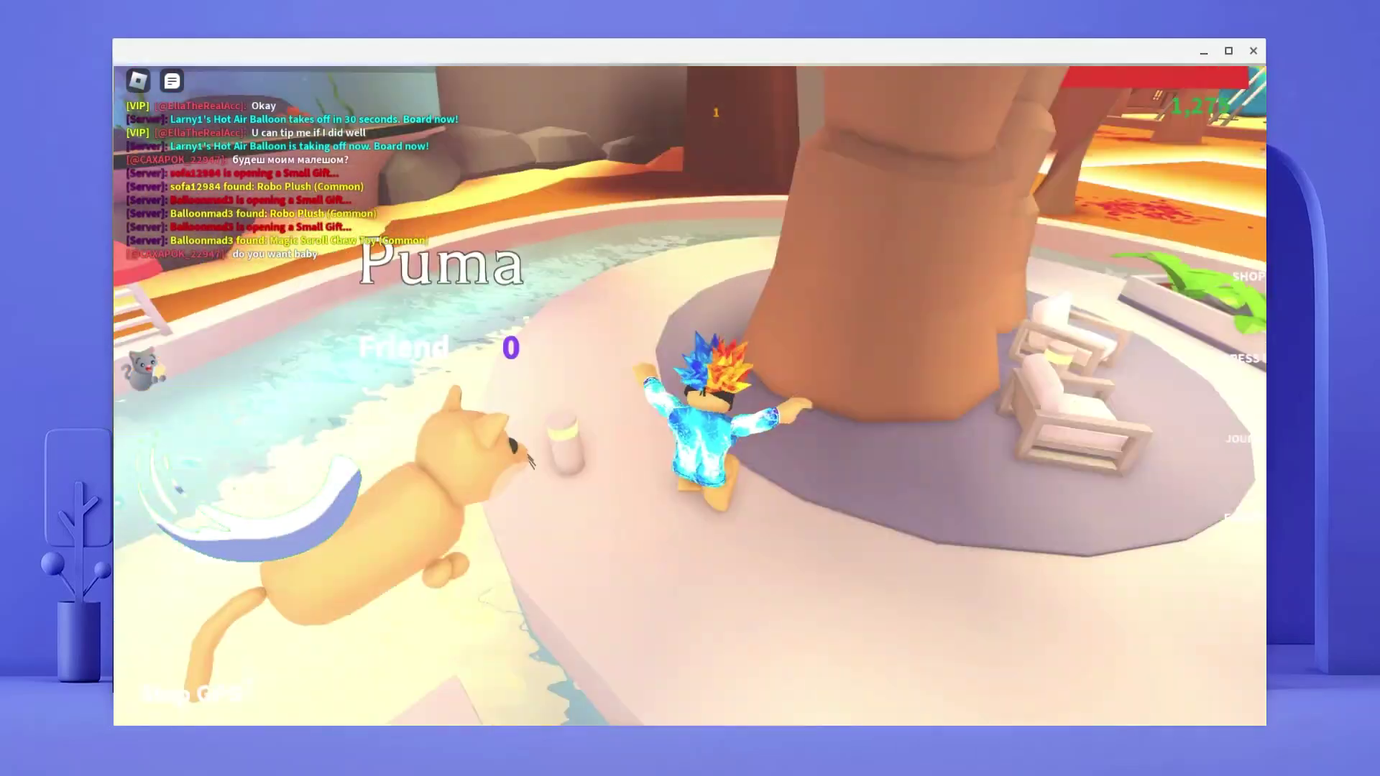
pyautogui.press('w')
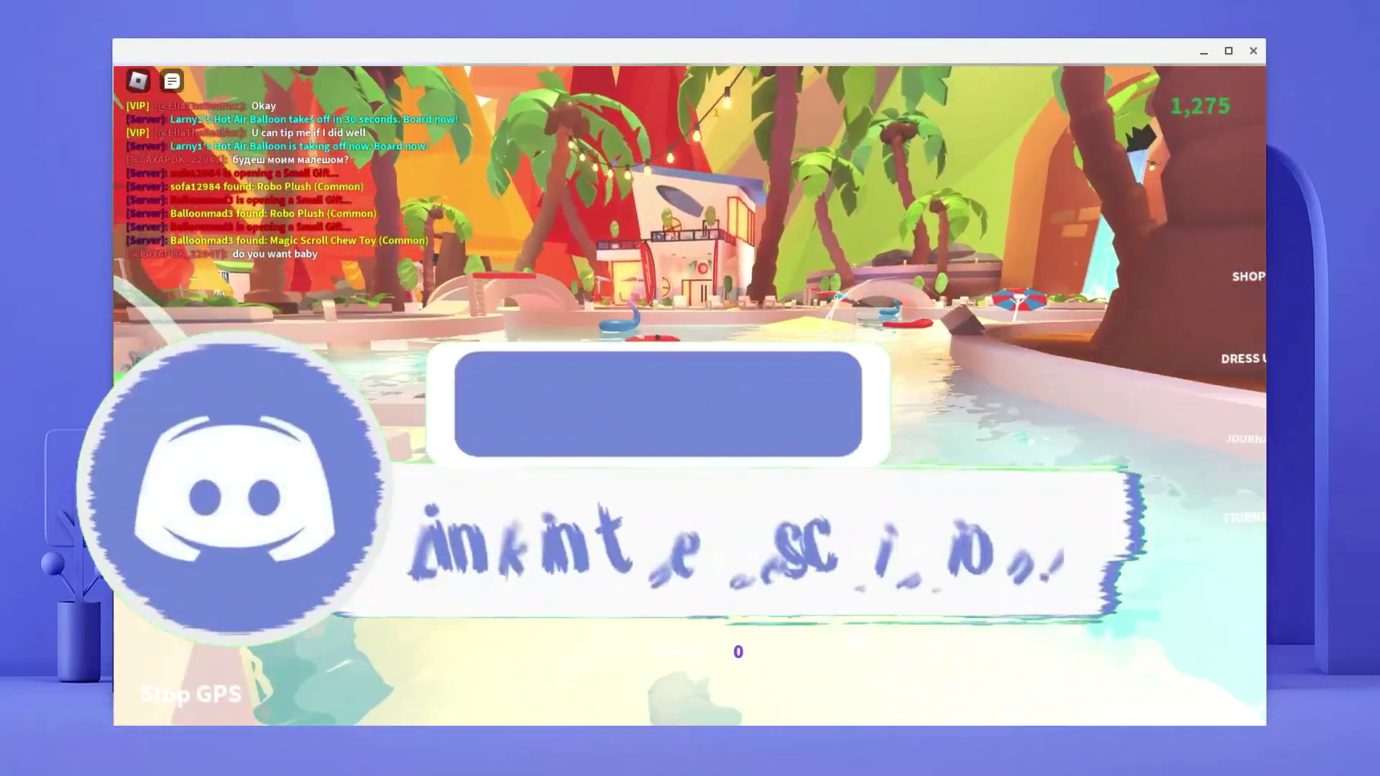
pyautogui.press('w')
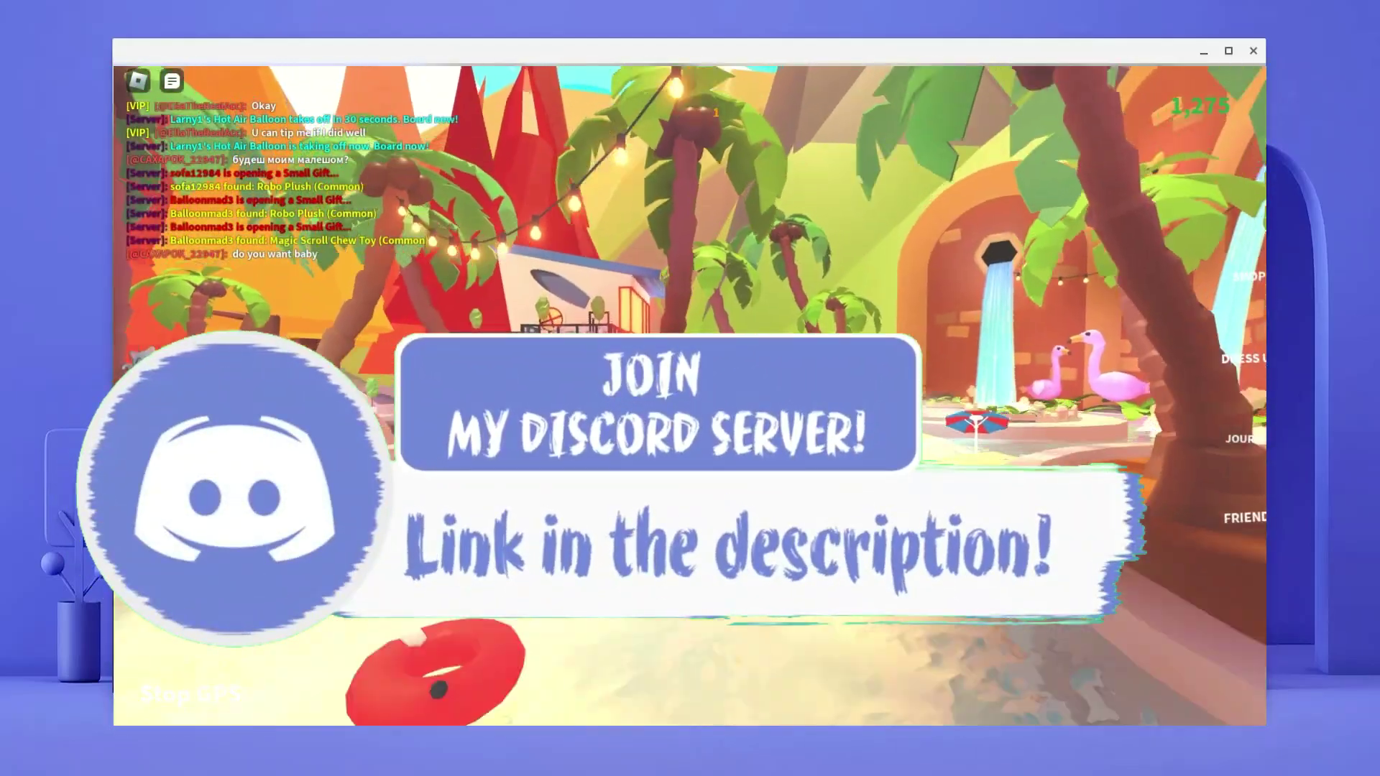
pyautogui.press('w')
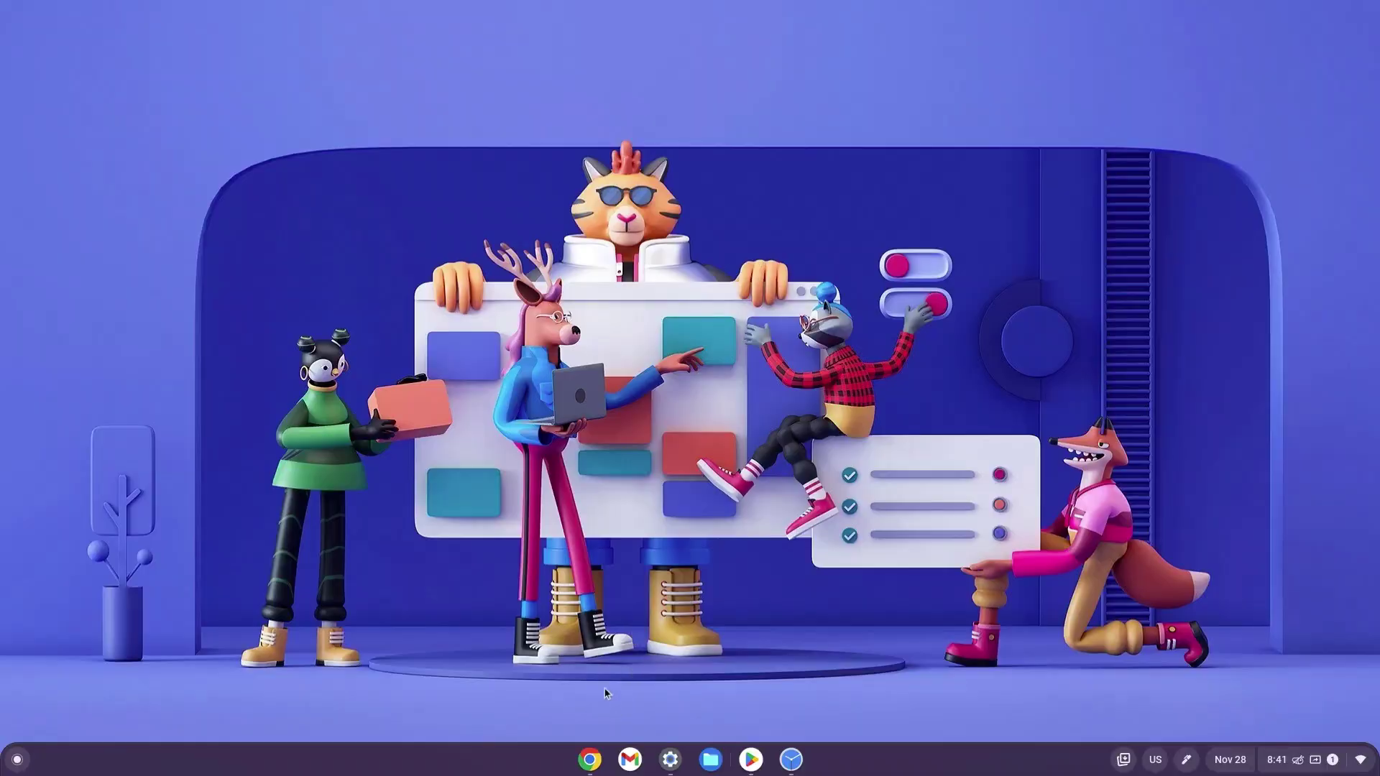
# Search Google for 'apk mirror' in a new Chrome window.
pyautogui.click(590, 760)
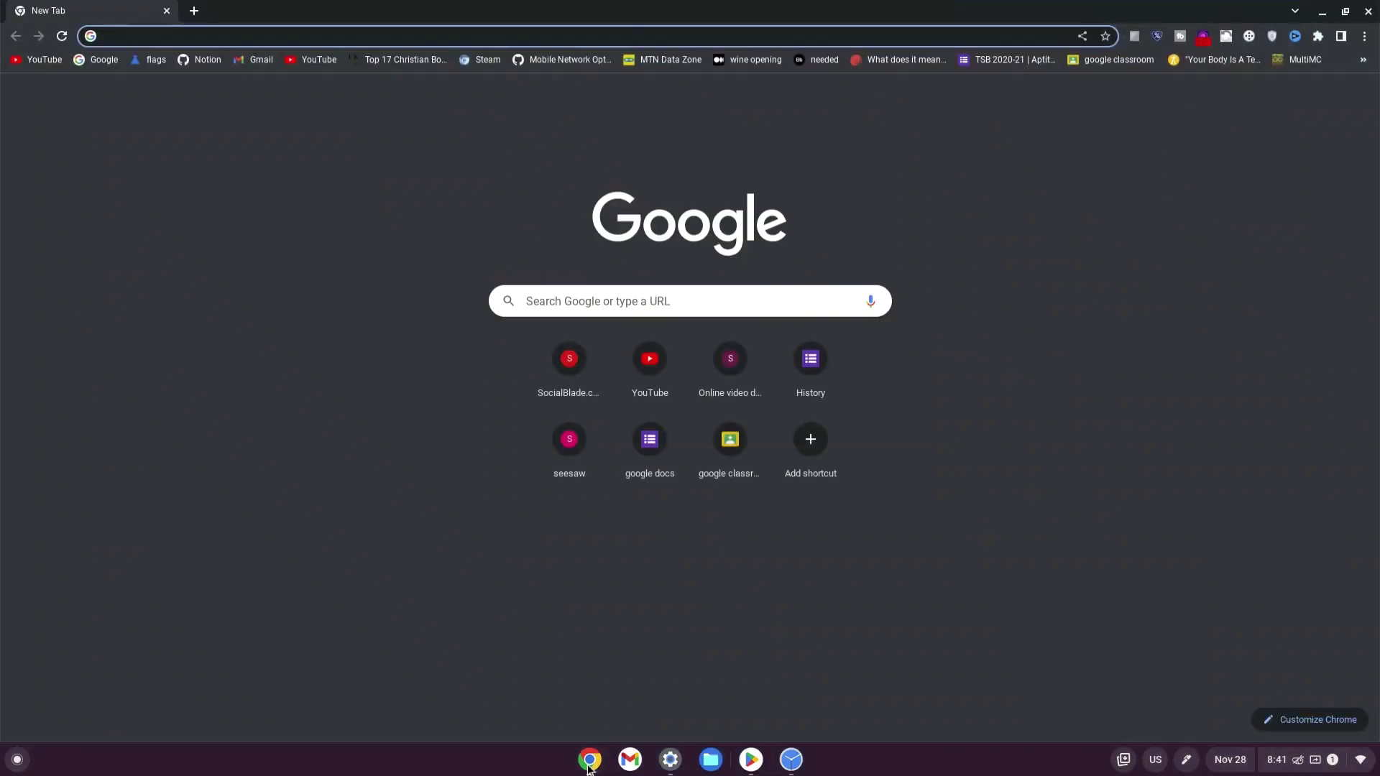
pyautogui.press('Down')
pyautogui.write('apk mirro')
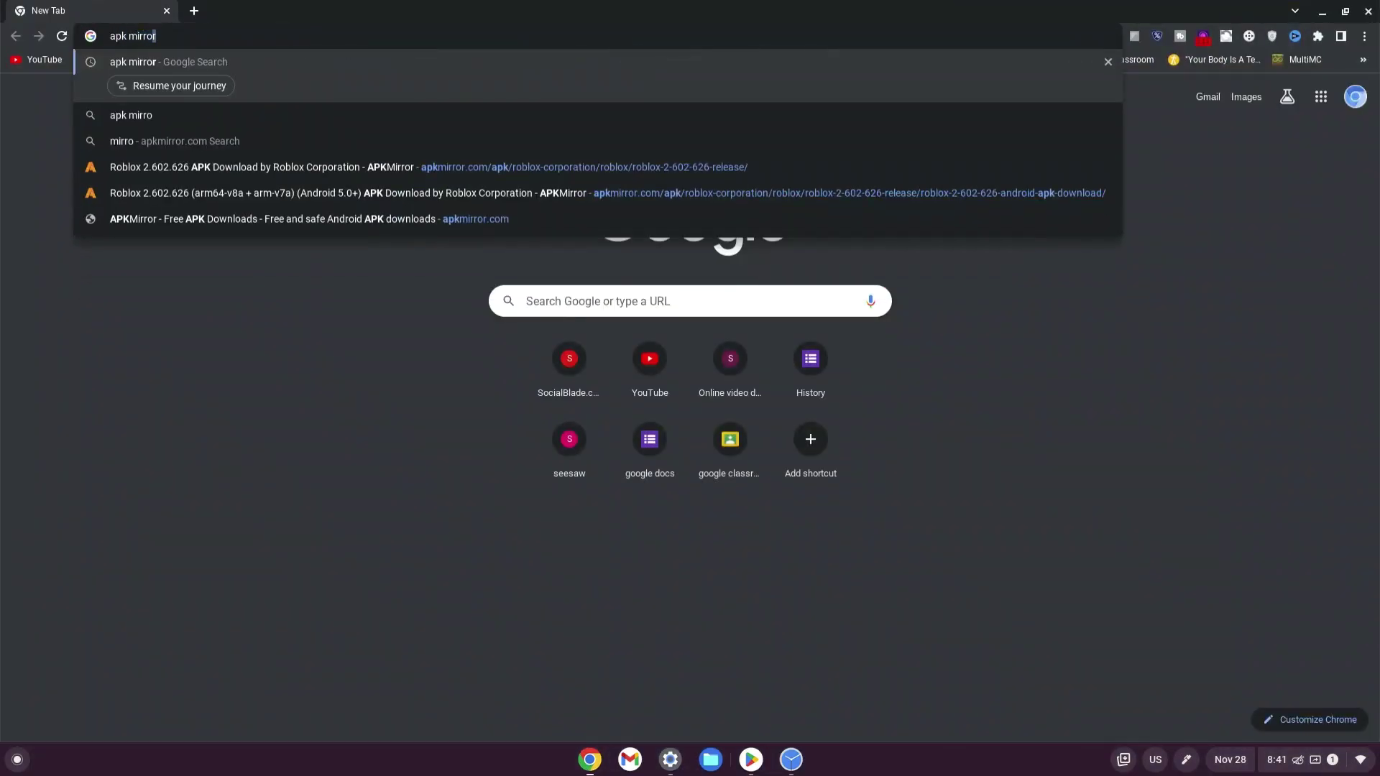
pyautogui.write('r')
pyautogui.press('Return')
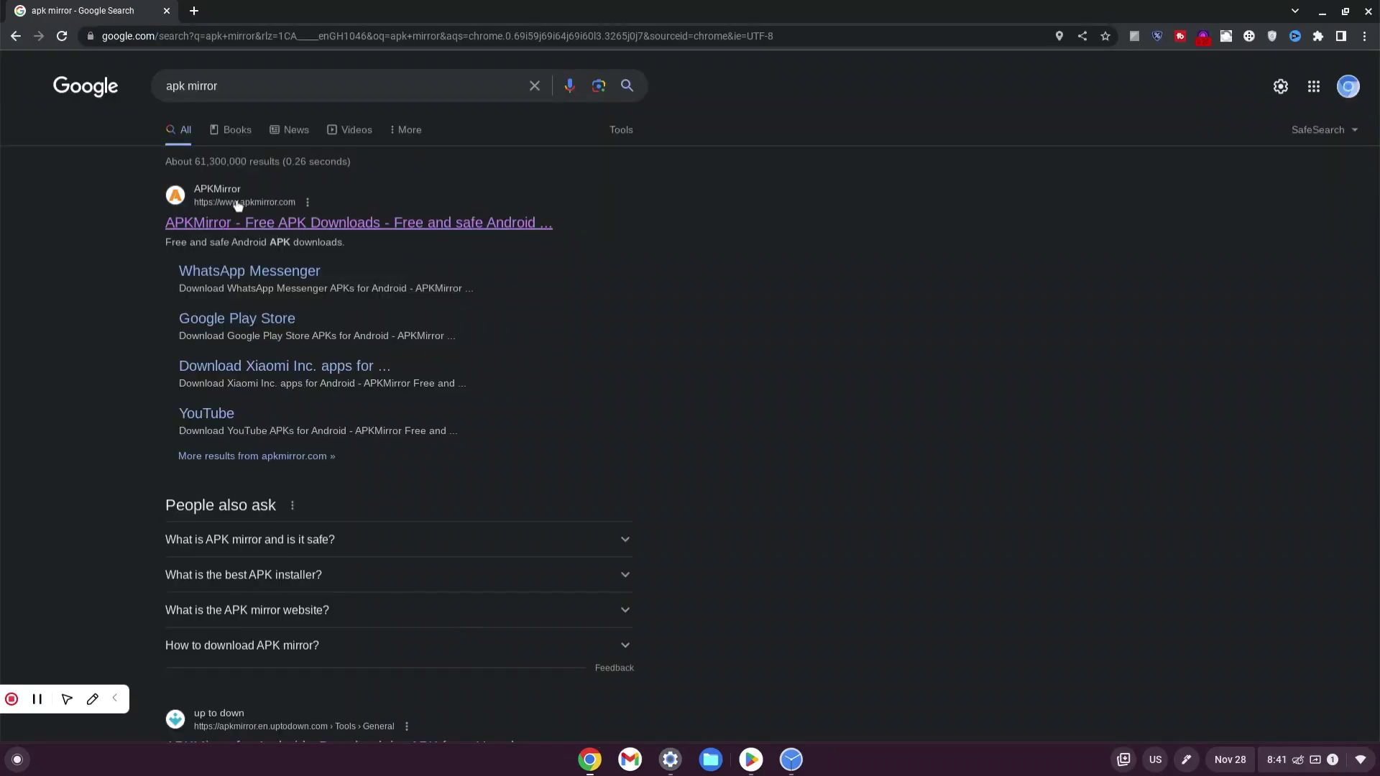
# Open the APKMirror site and search it for Roblox.
pyautogui.click(348, 229)
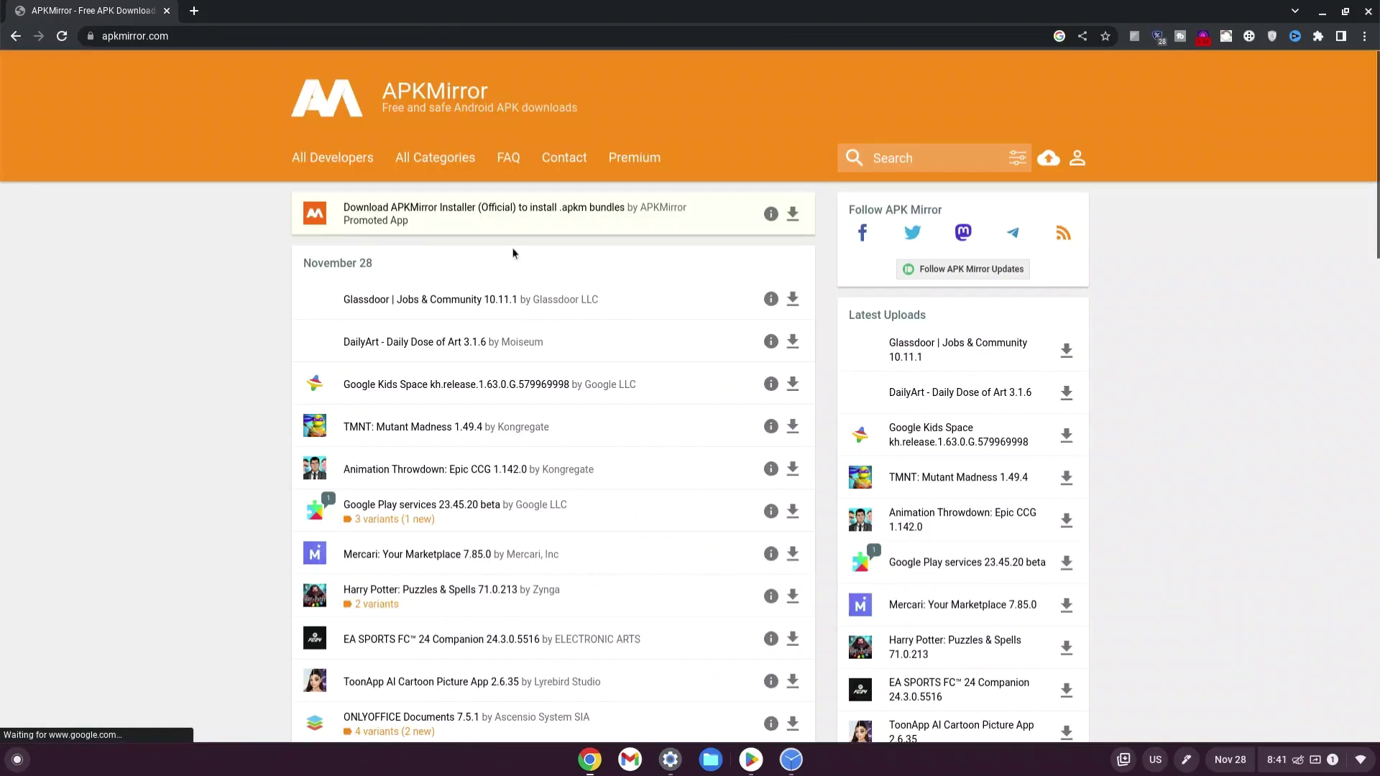
pyautogui.click(908, 160)
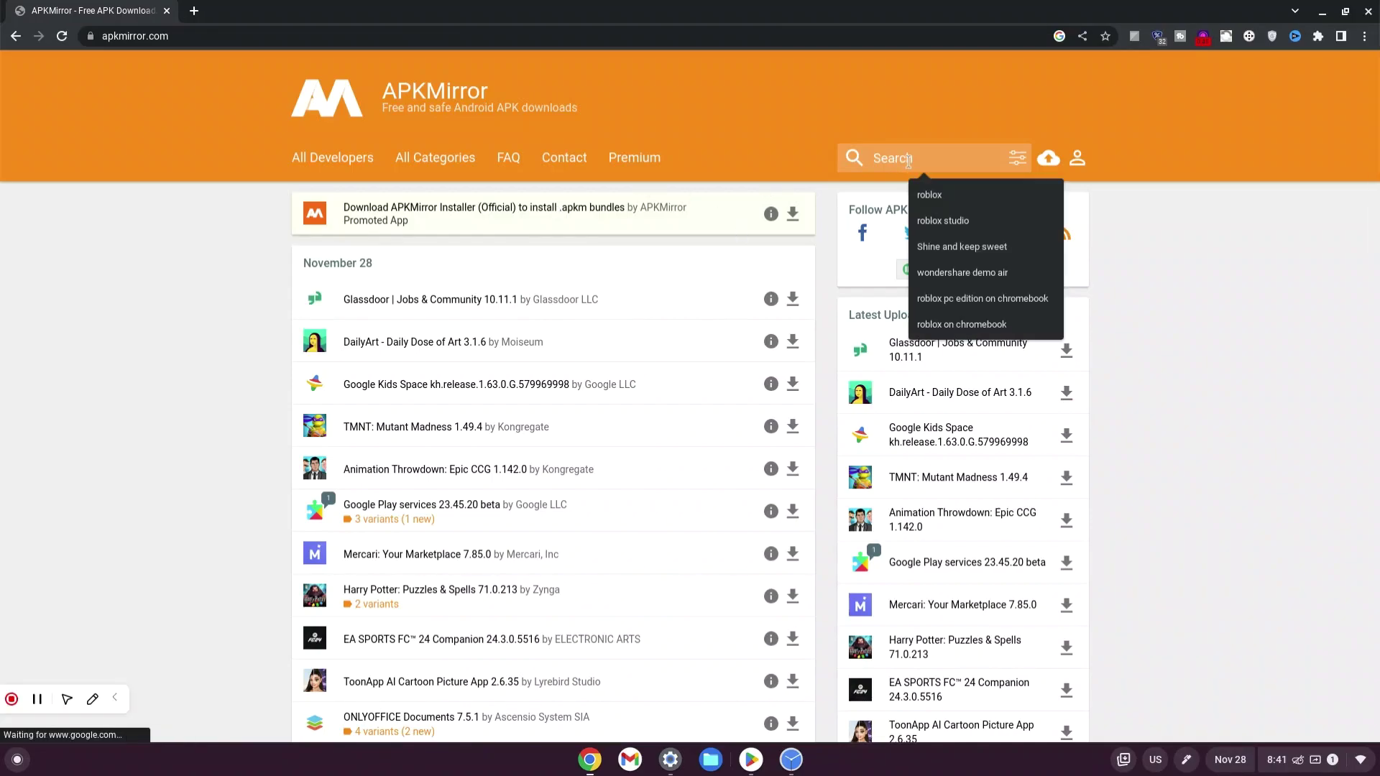
pyautogui.write('roblox')
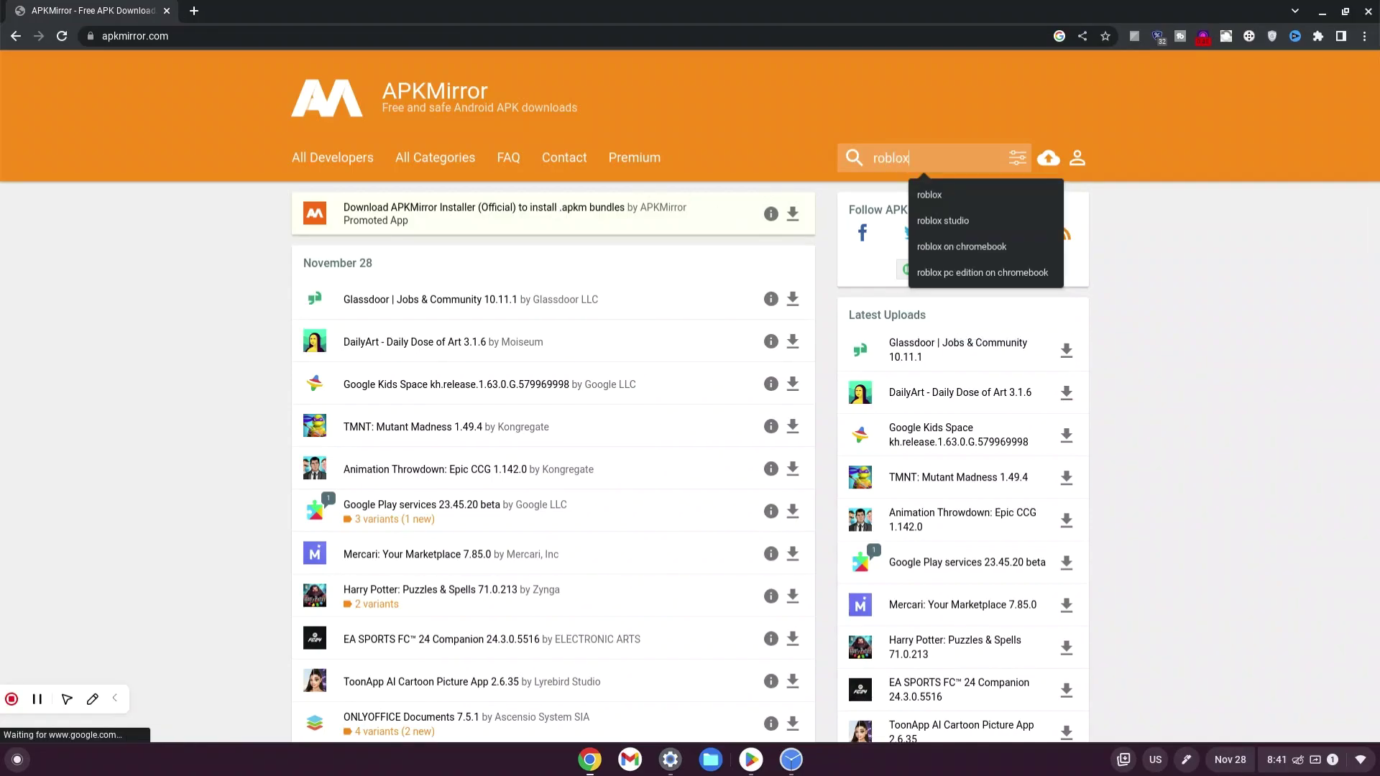
pyautogui.click(960, 194)
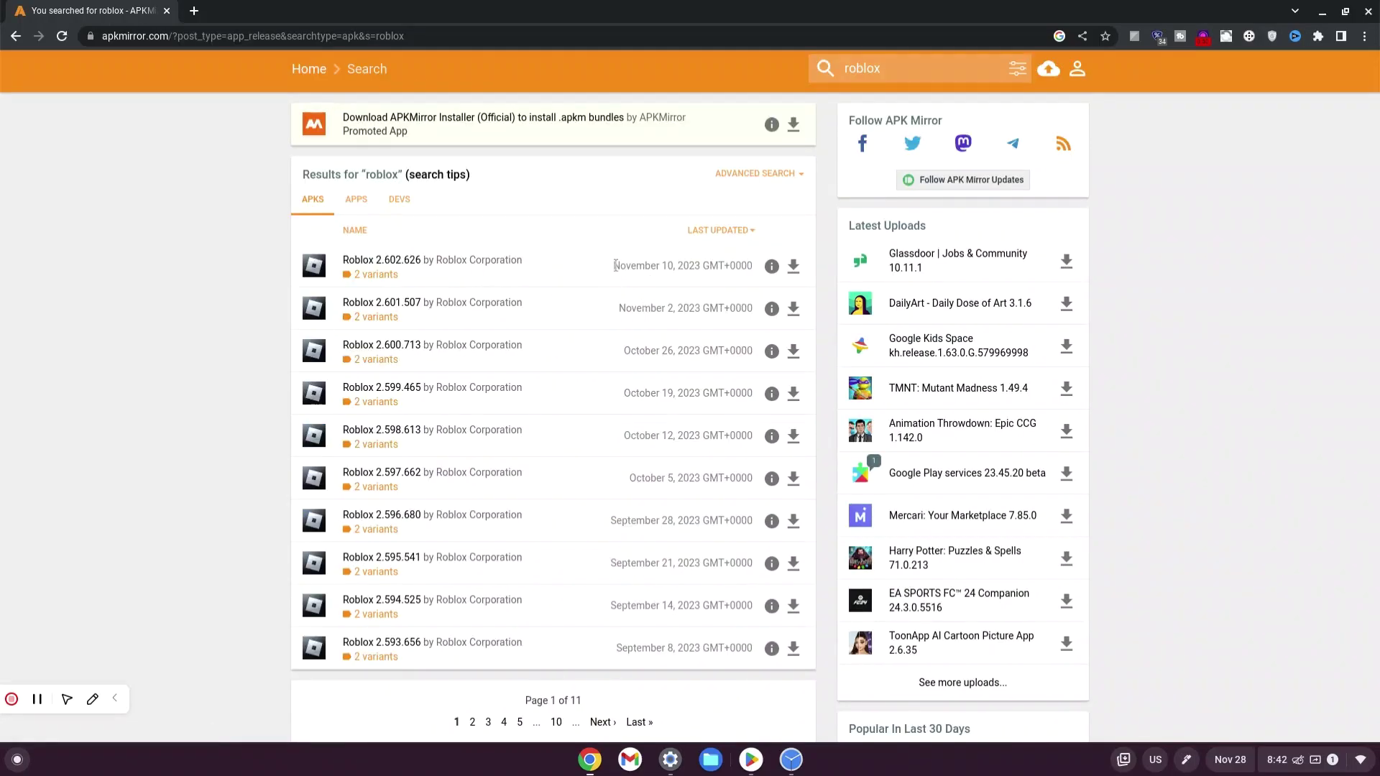
# Open the newest Roblox release, 2.602.626, and scroll down to its download variants.
pyautogui.moveTo(617, 266); pyautogui.dragTo(676, 269)
pyautogui.click(793, 268)
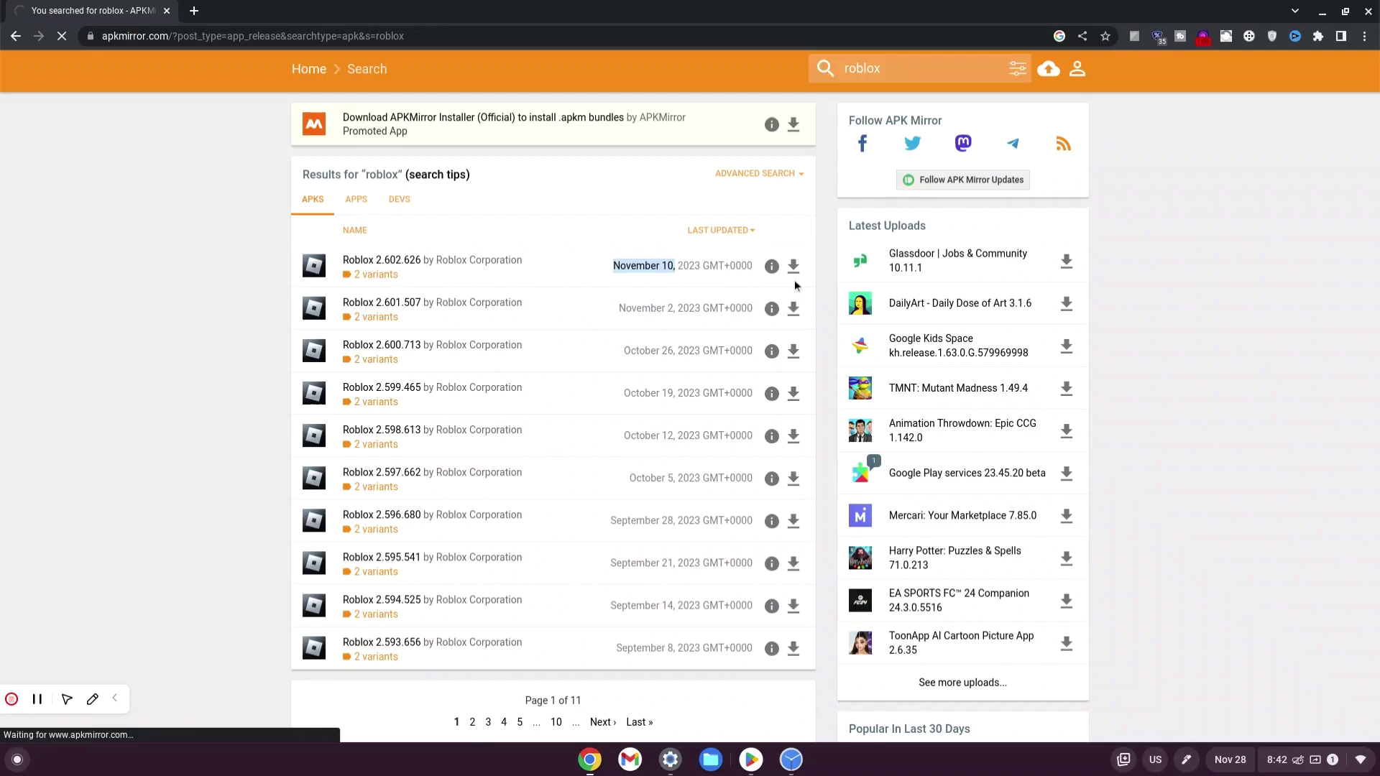
pyautogui.scroll(-5, 692, 276)
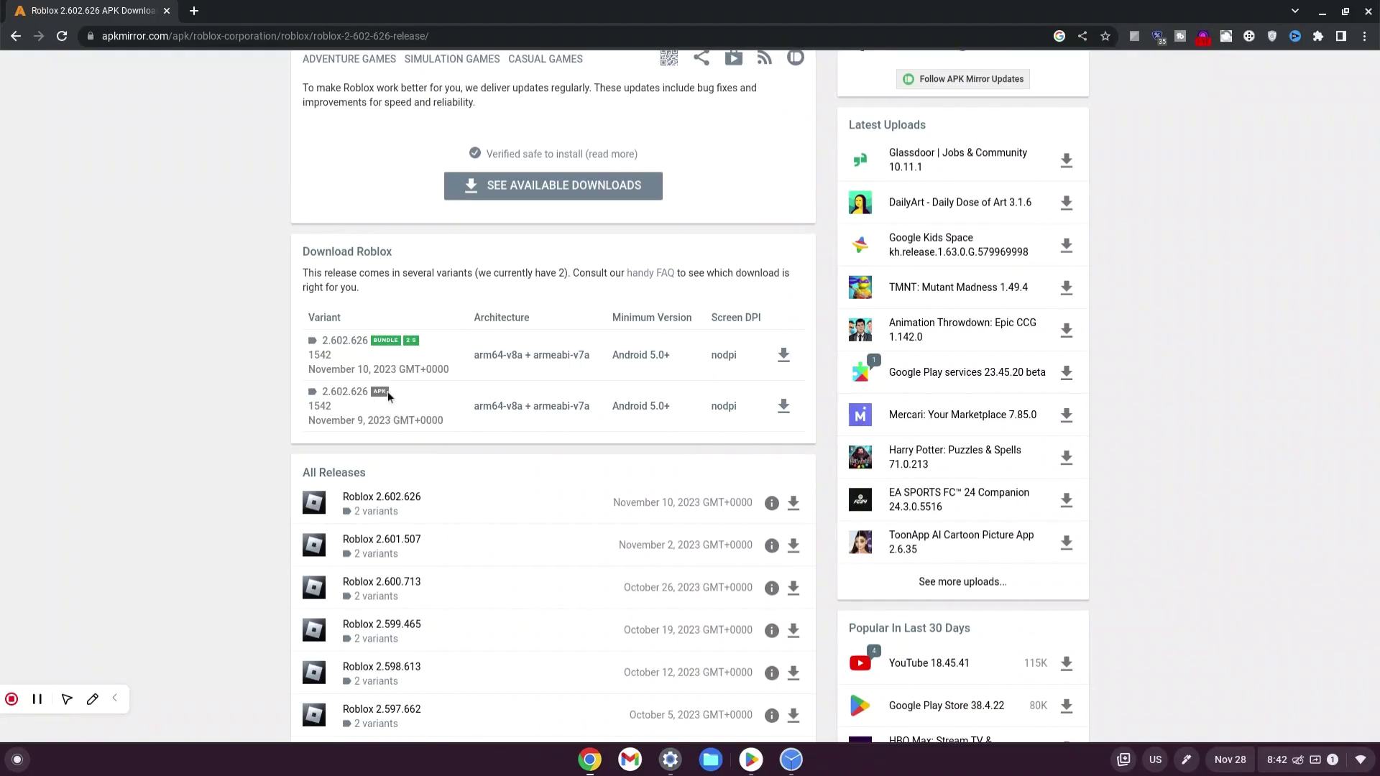
# Save the plain APK variant of Roblox 2.602.626 into Downloads, then open the Files app.
pyautogui.click(783, 407)
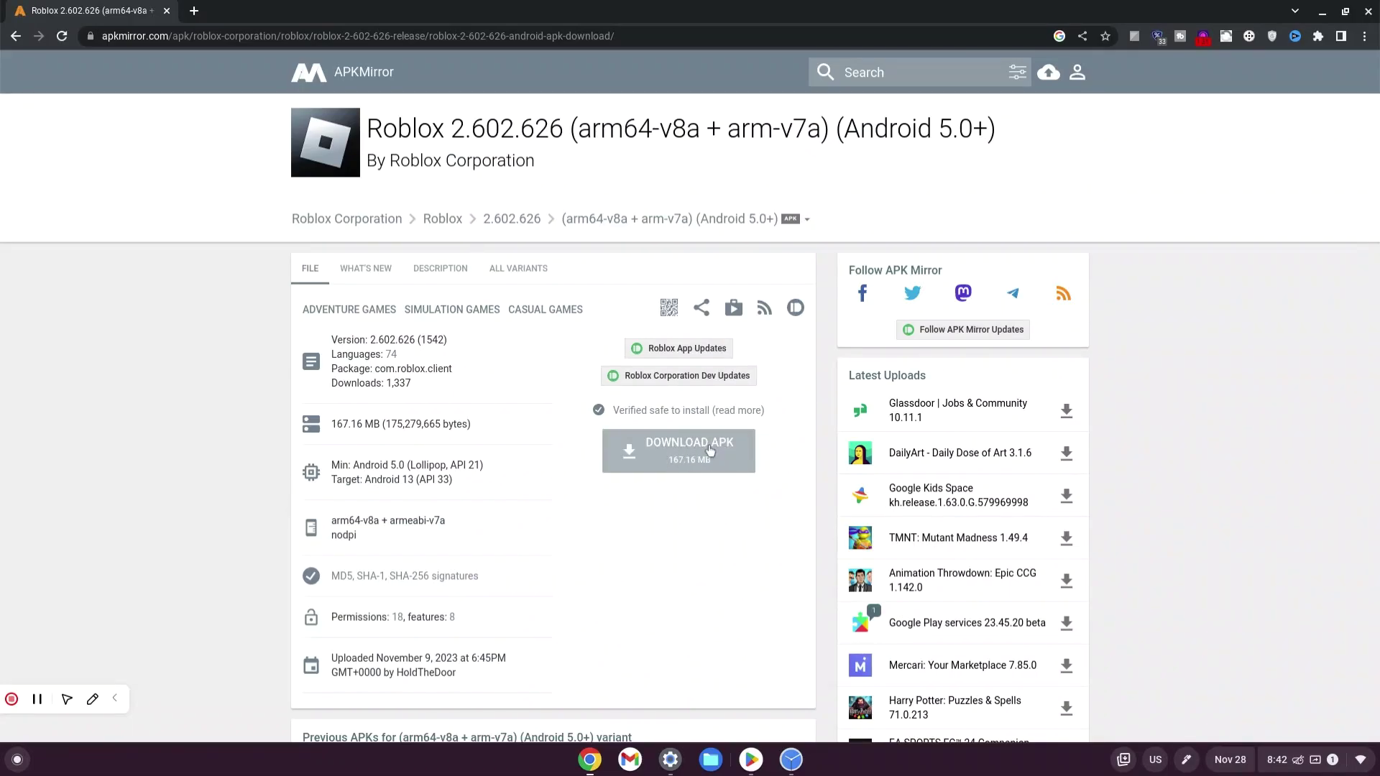
pyautogui.click(703, 453)
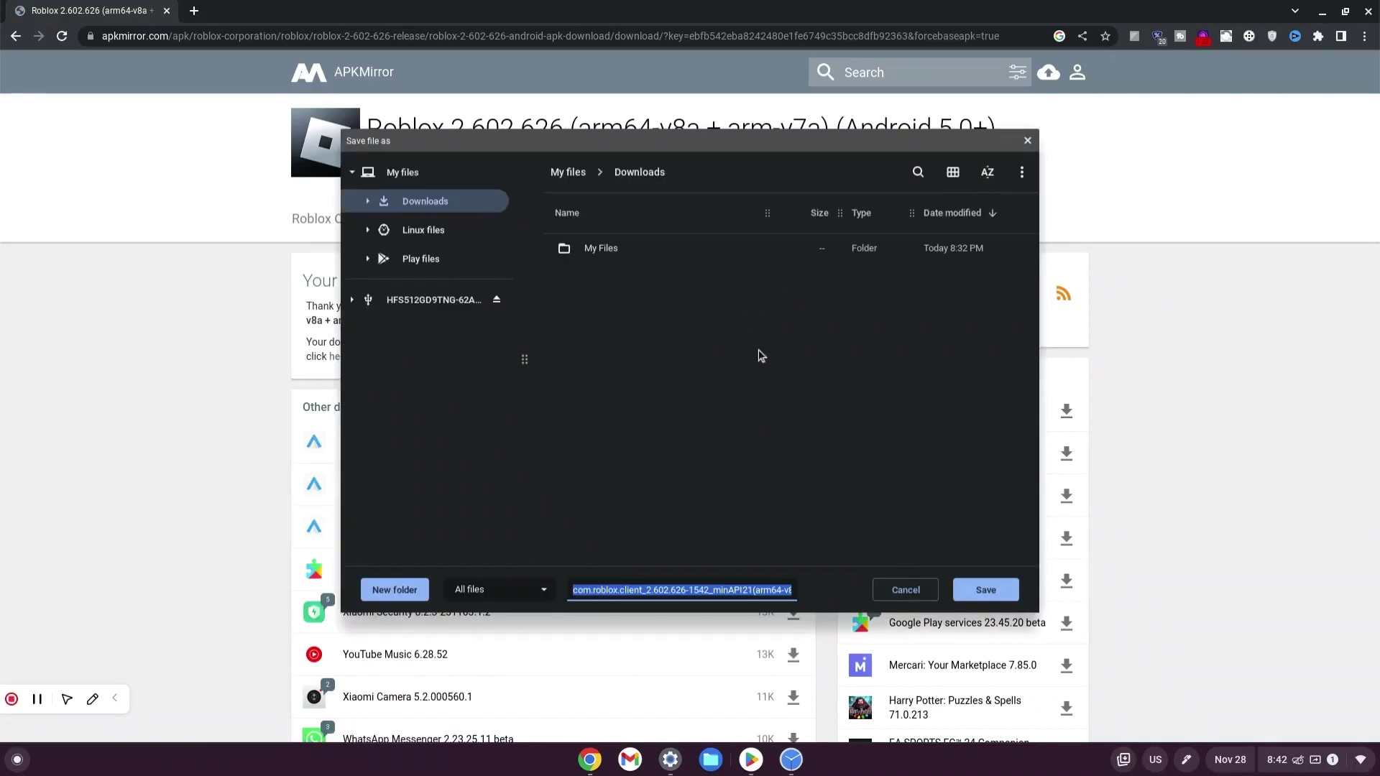
pyautogui.click(425, 203)
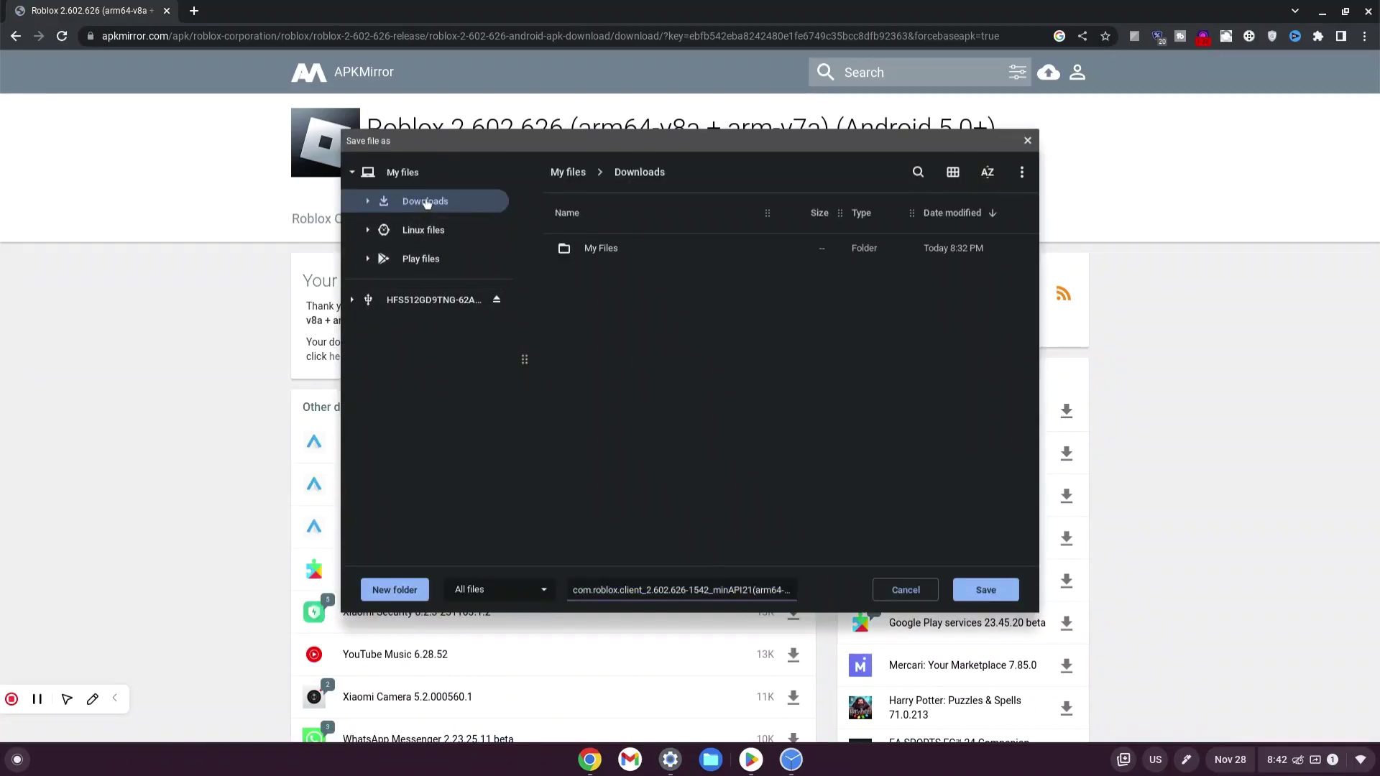
pyautogui.click(992, 596)
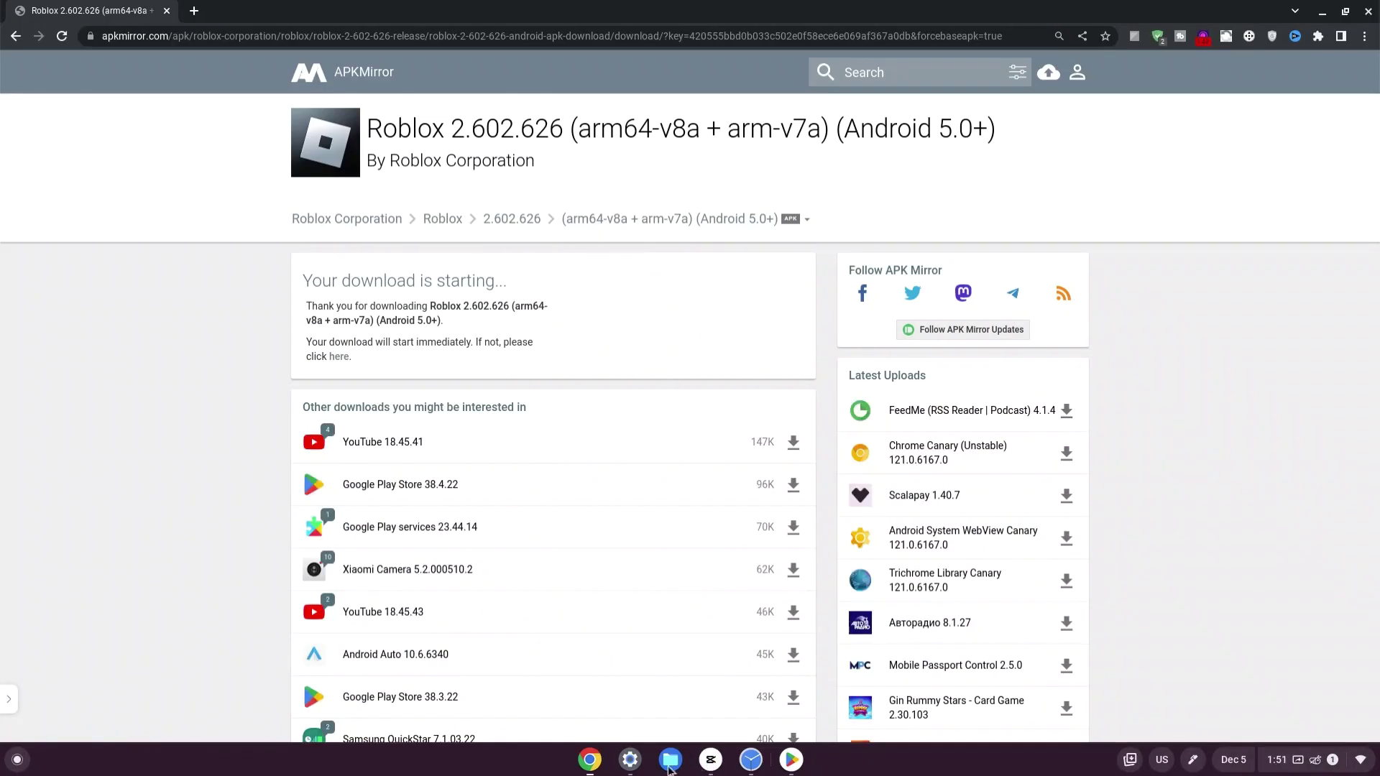
pyautogui.click(671, 761)
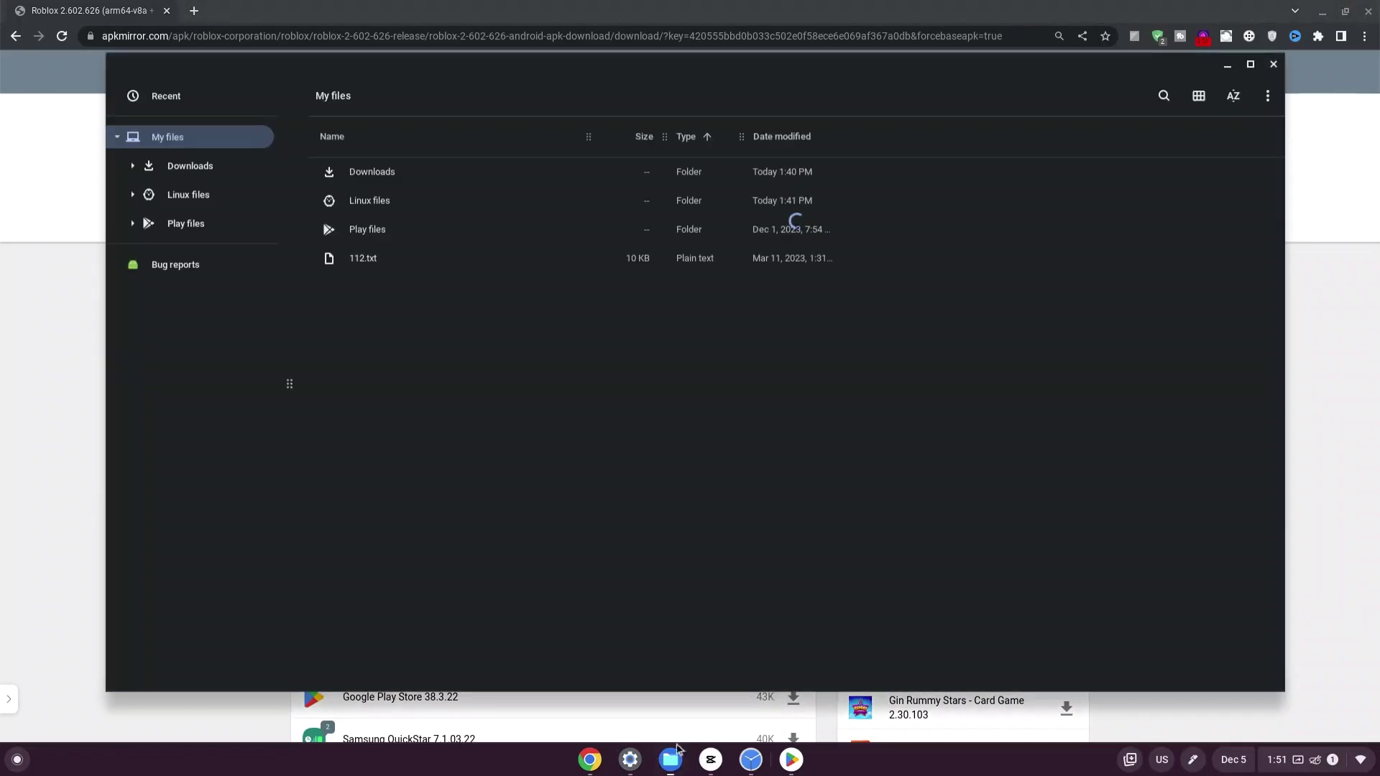
# Rename the downloaded Roblox APK in Downloads to roblox.apk.
pyautogui.click(252, 171)
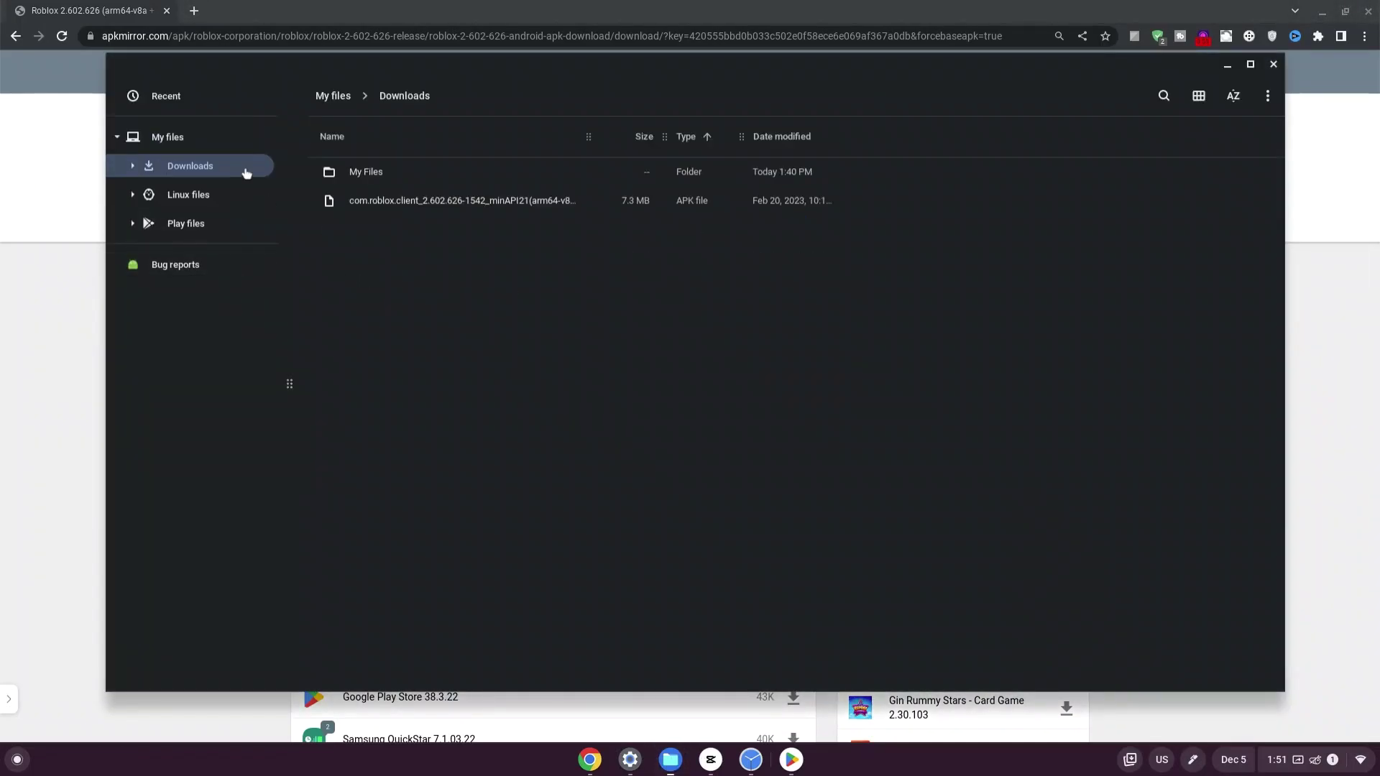
pyautogui.rightClick(436, 208)
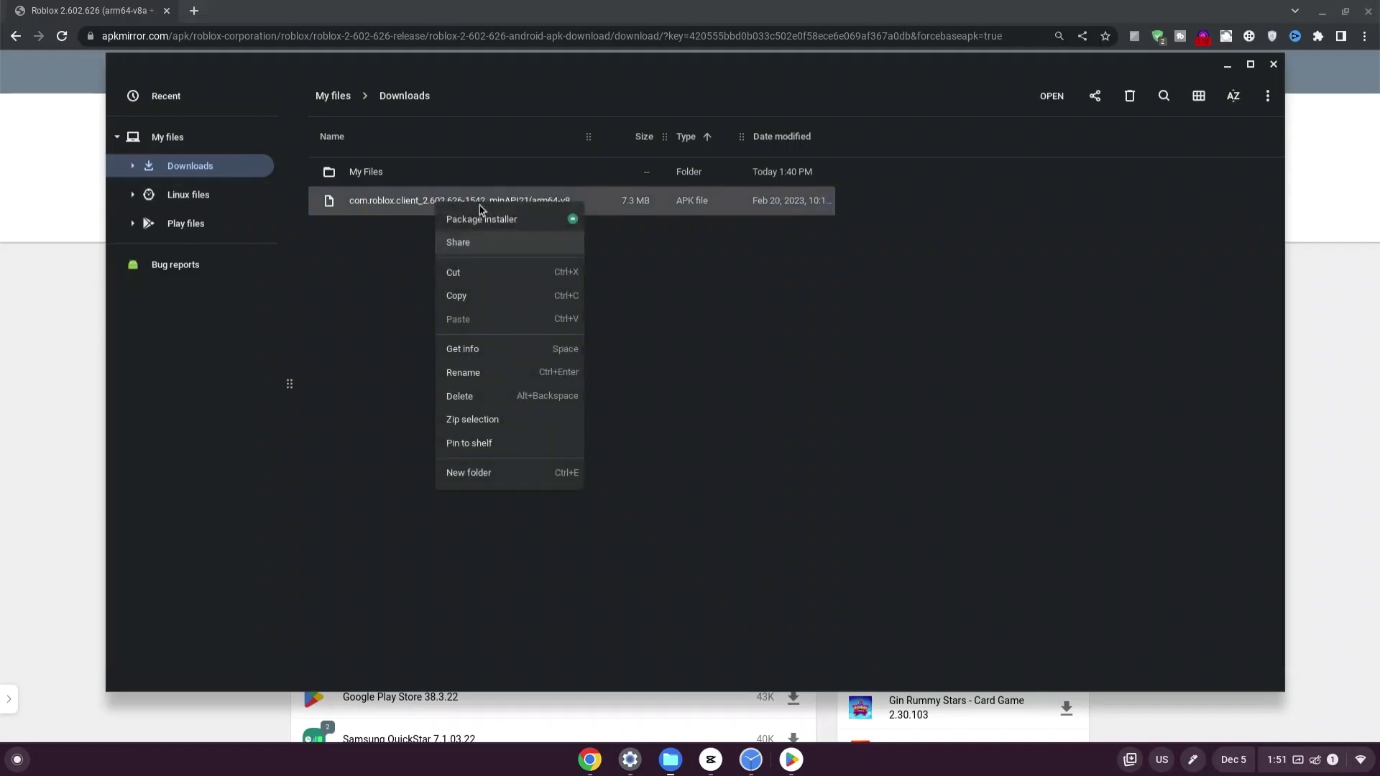
pyautogui.click(487, 373)
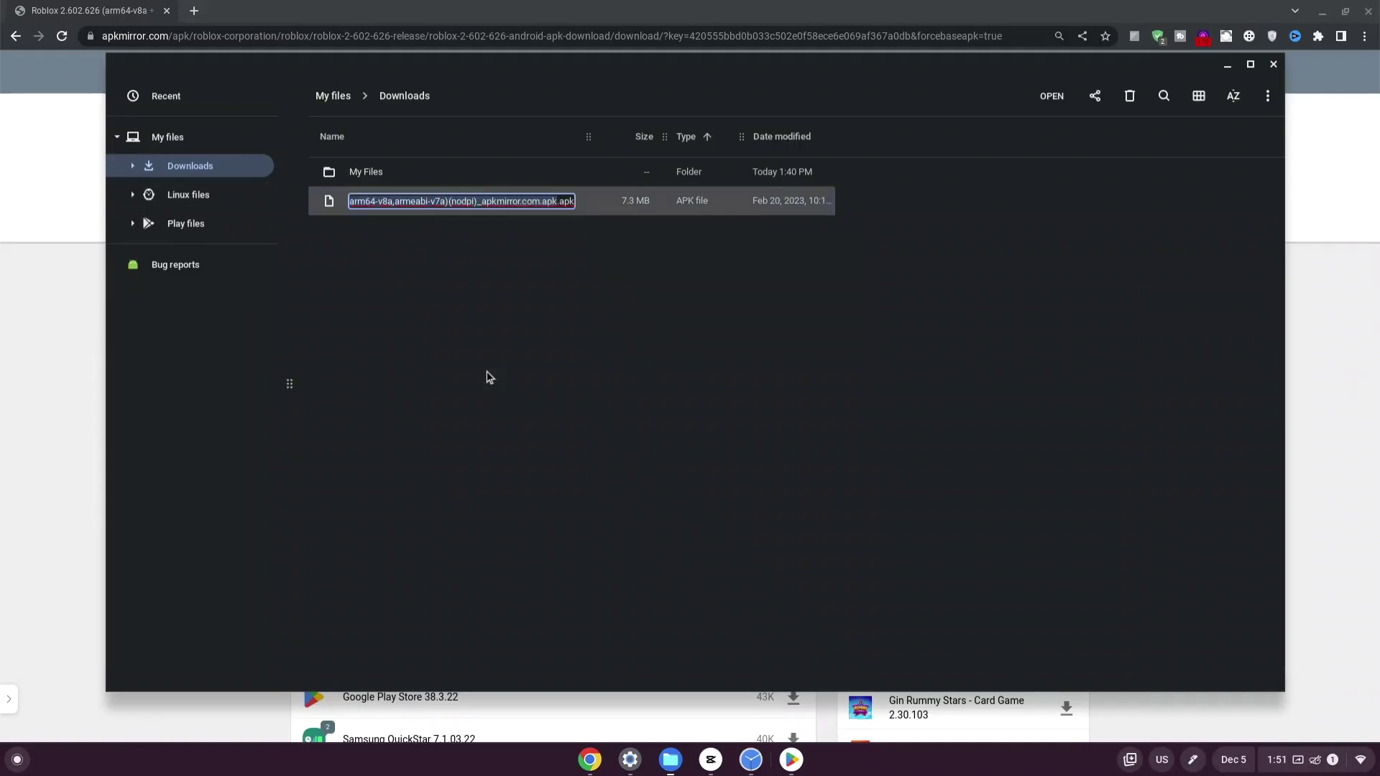
pyautogui.press('BackSpace')
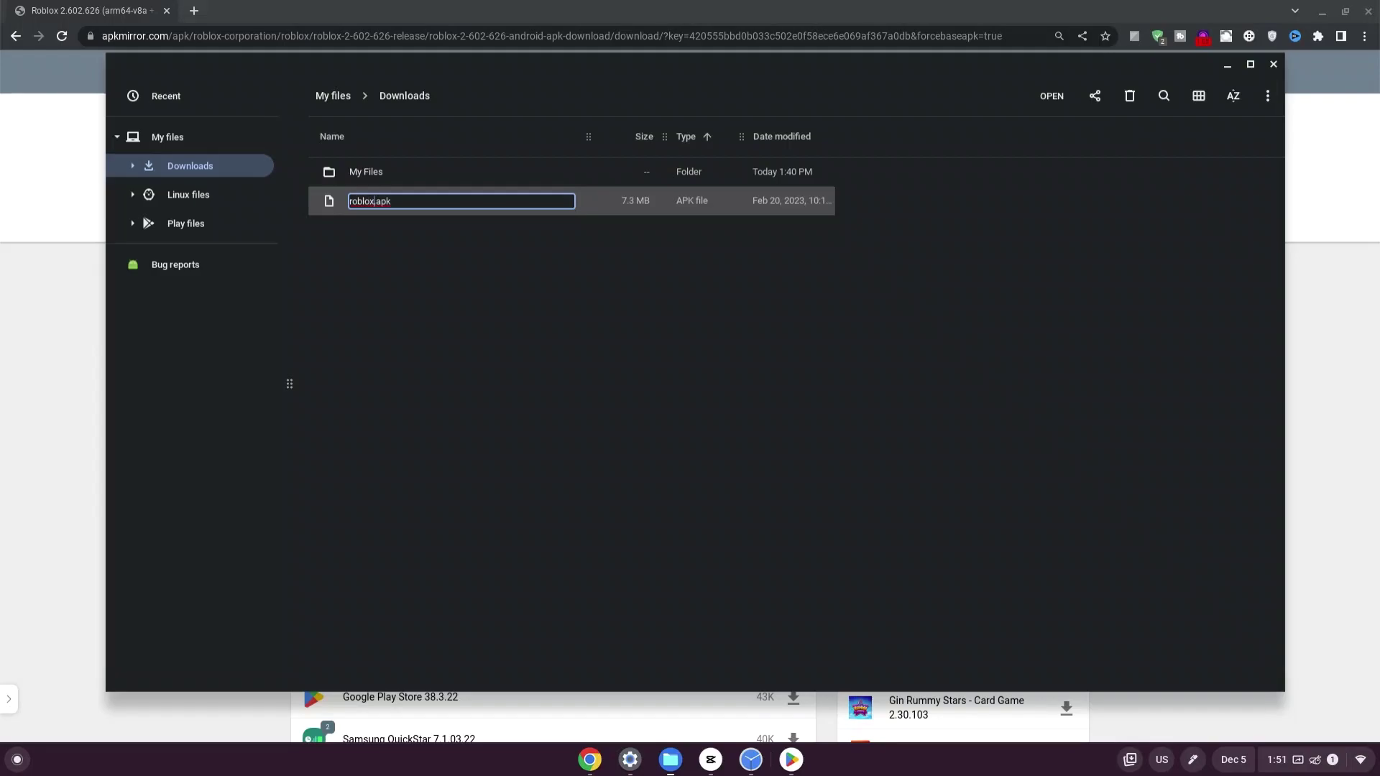
pyautogui.press('Return')
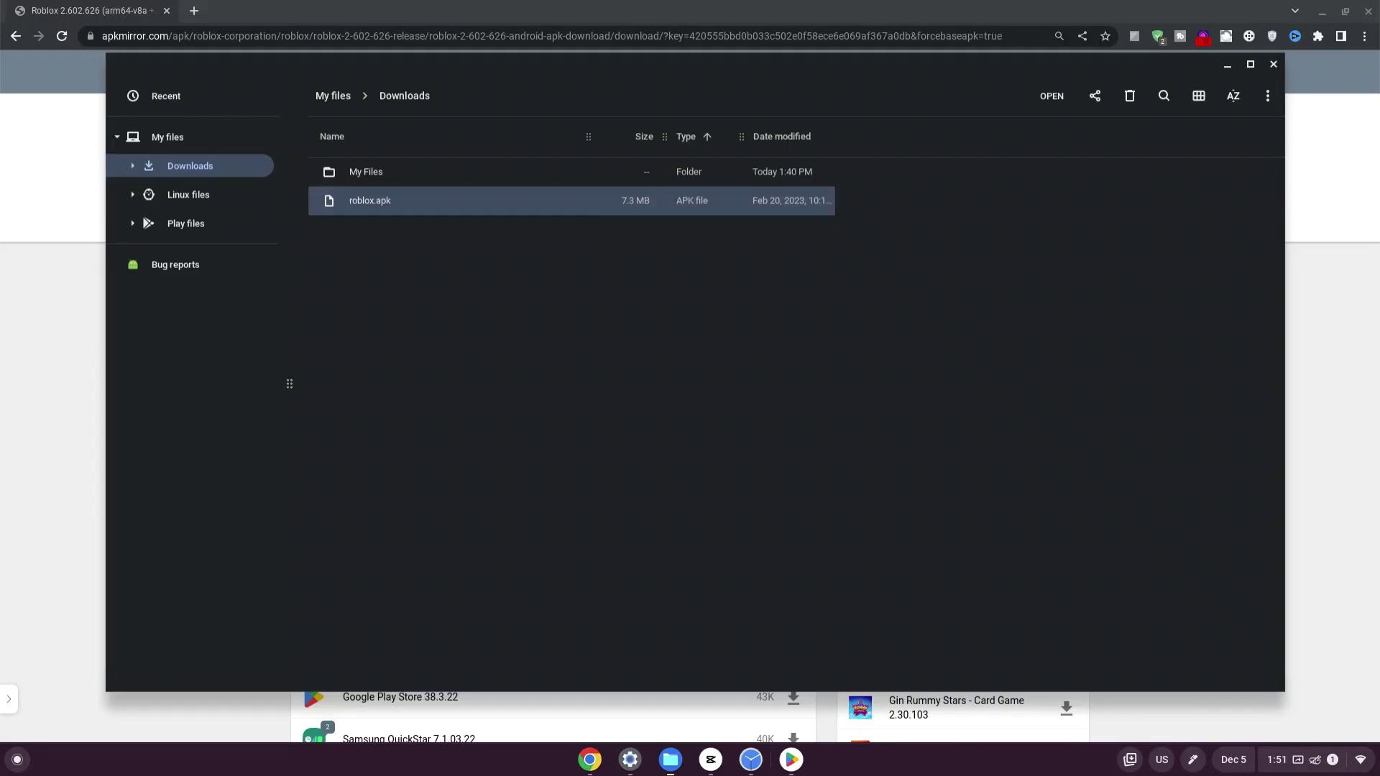
# Copy roblox.apk and paste it into Linux files.
pyautogui.rightClick(430, 205)
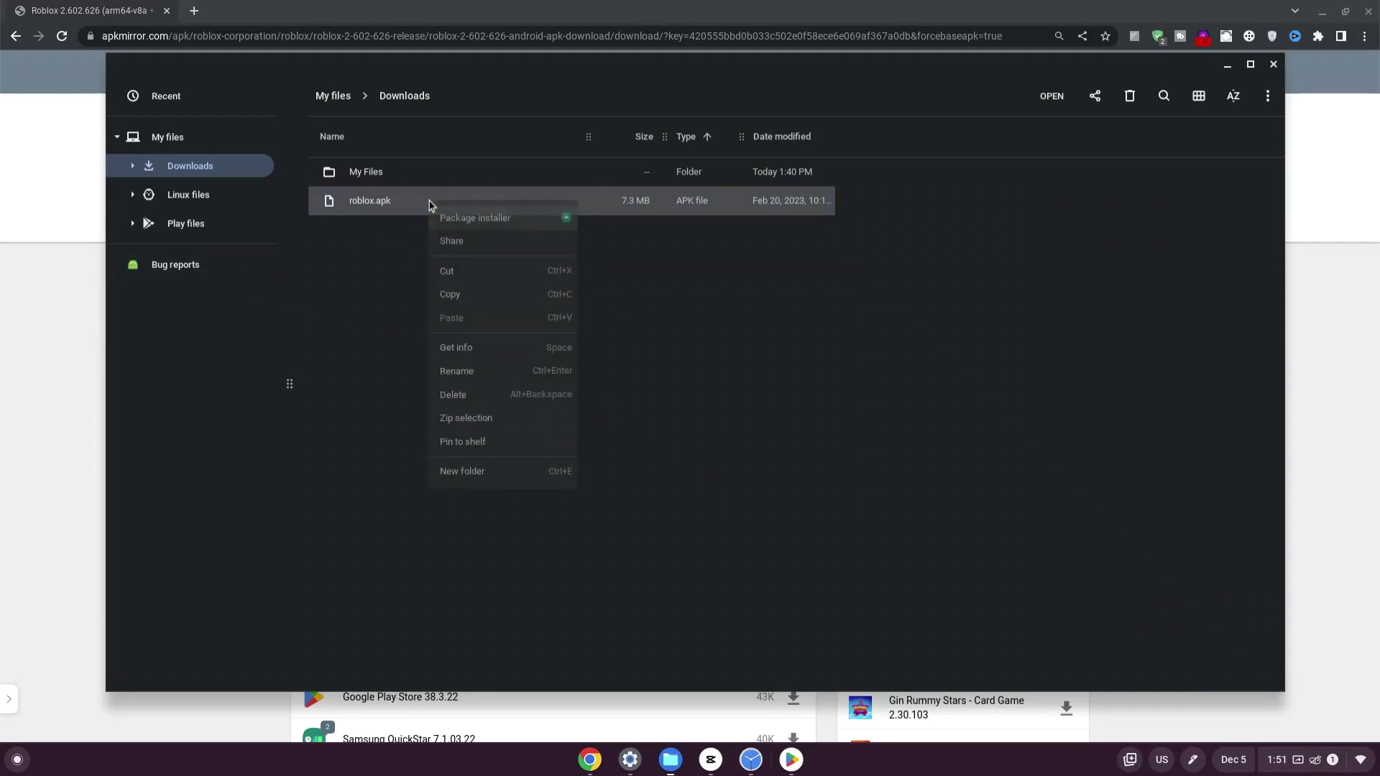
pyautogui.click(467, 293)
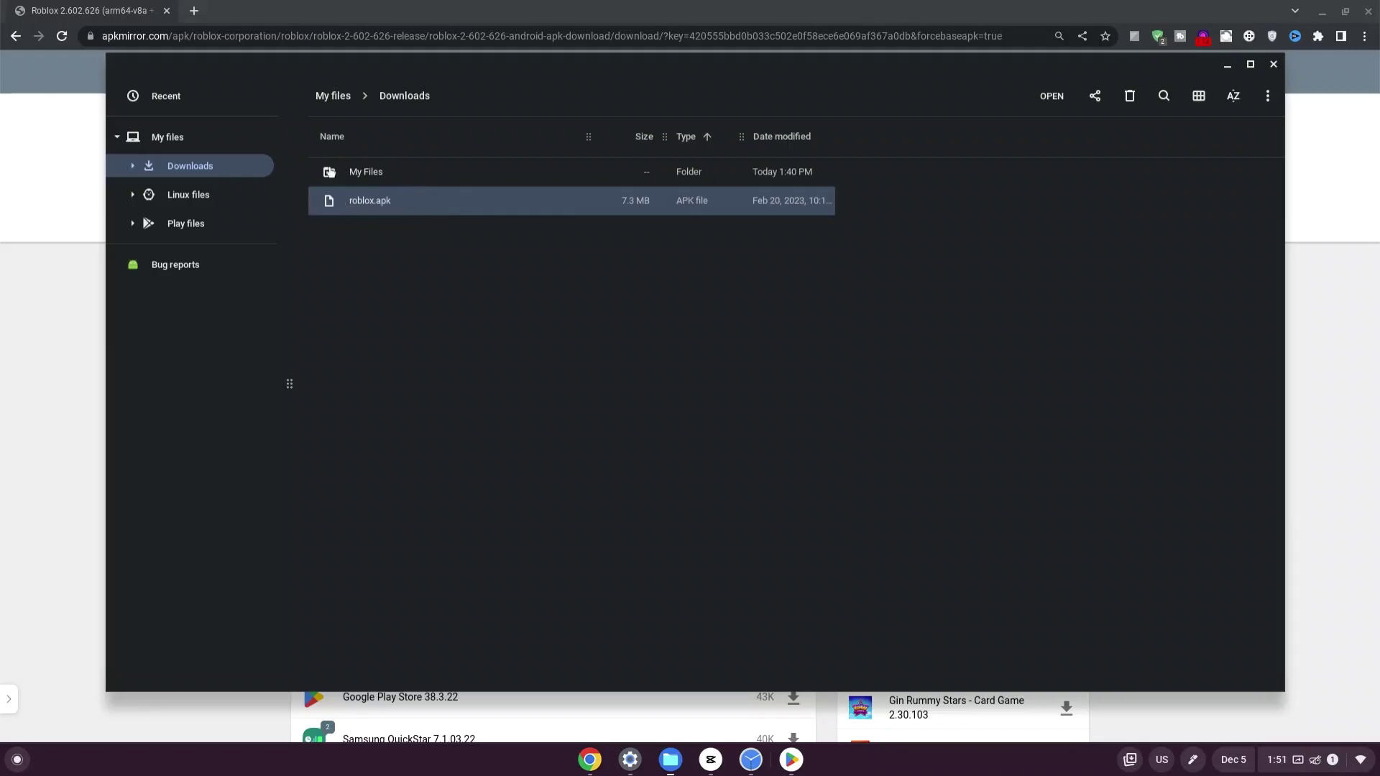
pyautogui.click(185, 196)
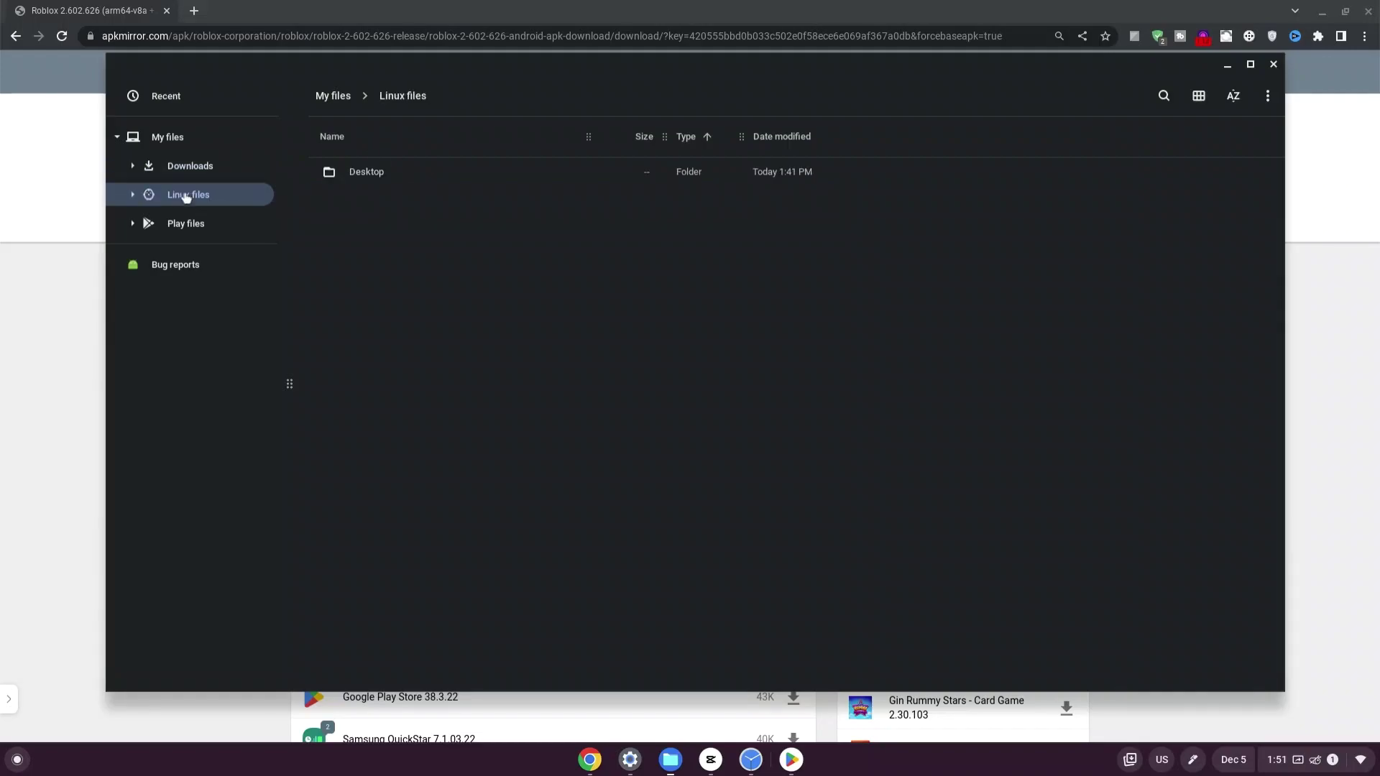
pyautogui.rightClick(393, 229)
pyautogui.click(426, 294)
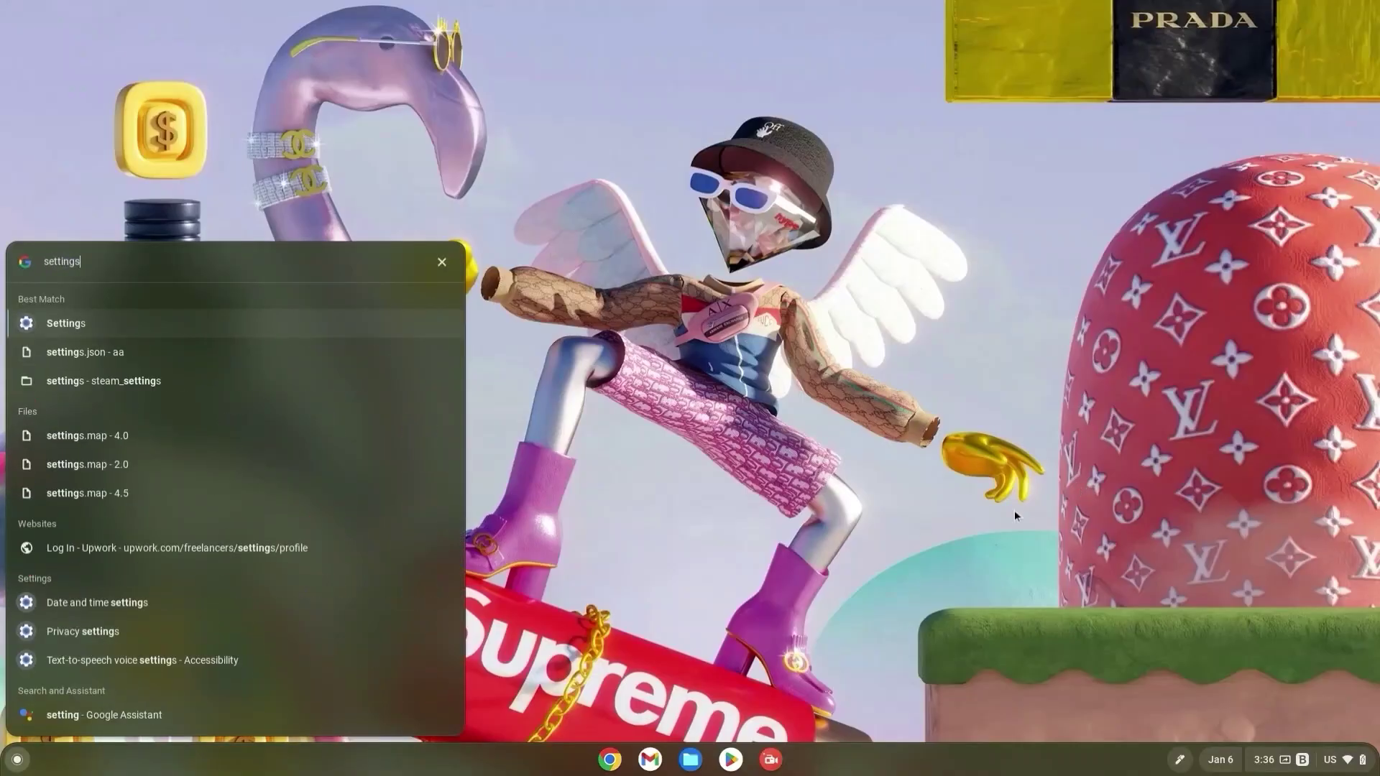
# Go to the Developers section under Advanced in Settings.
pyautogui.click(184, 326)
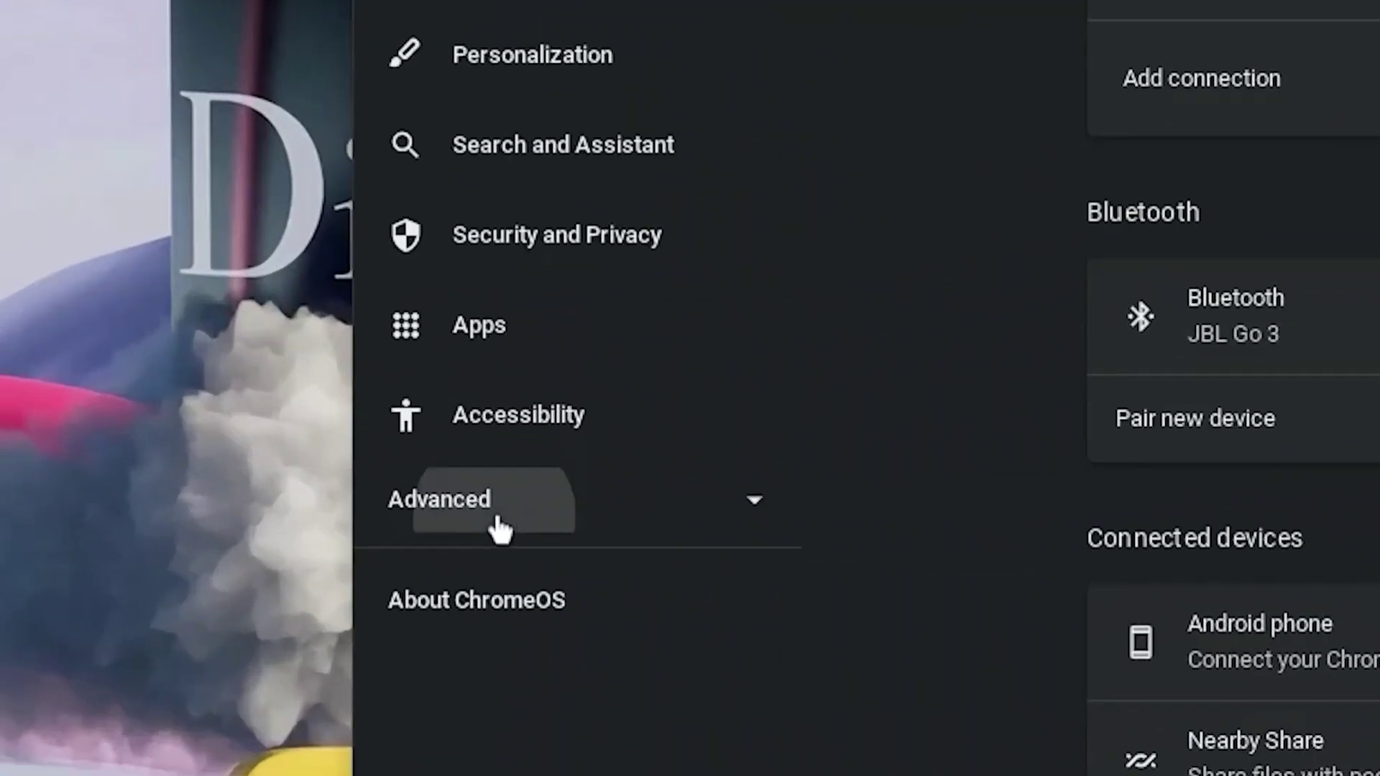
pyautogui.click(201, 529)
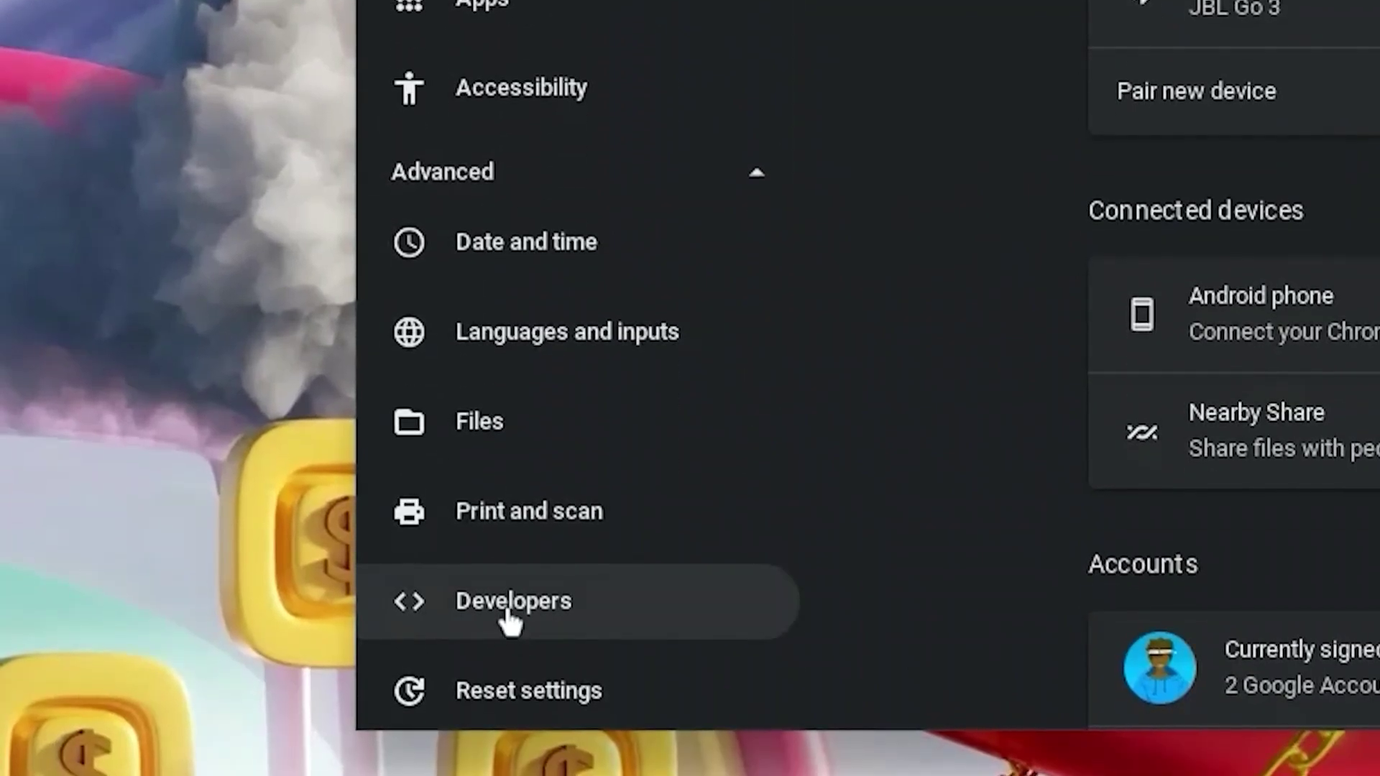
pyautogui.click(508, 616)
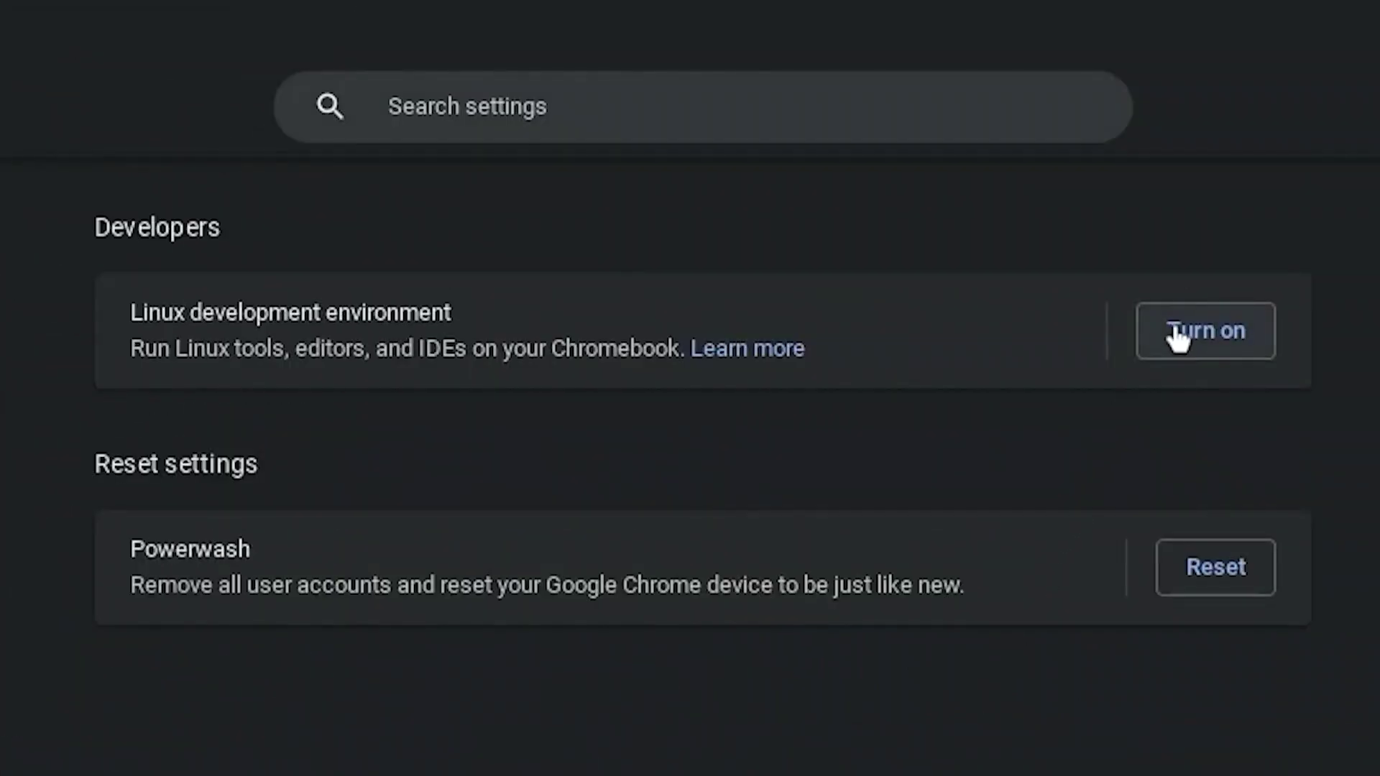
# Set up the Linux environment with a custom disk of about 20.4 GB and start installing.
pyautogui.click(1197, 335)
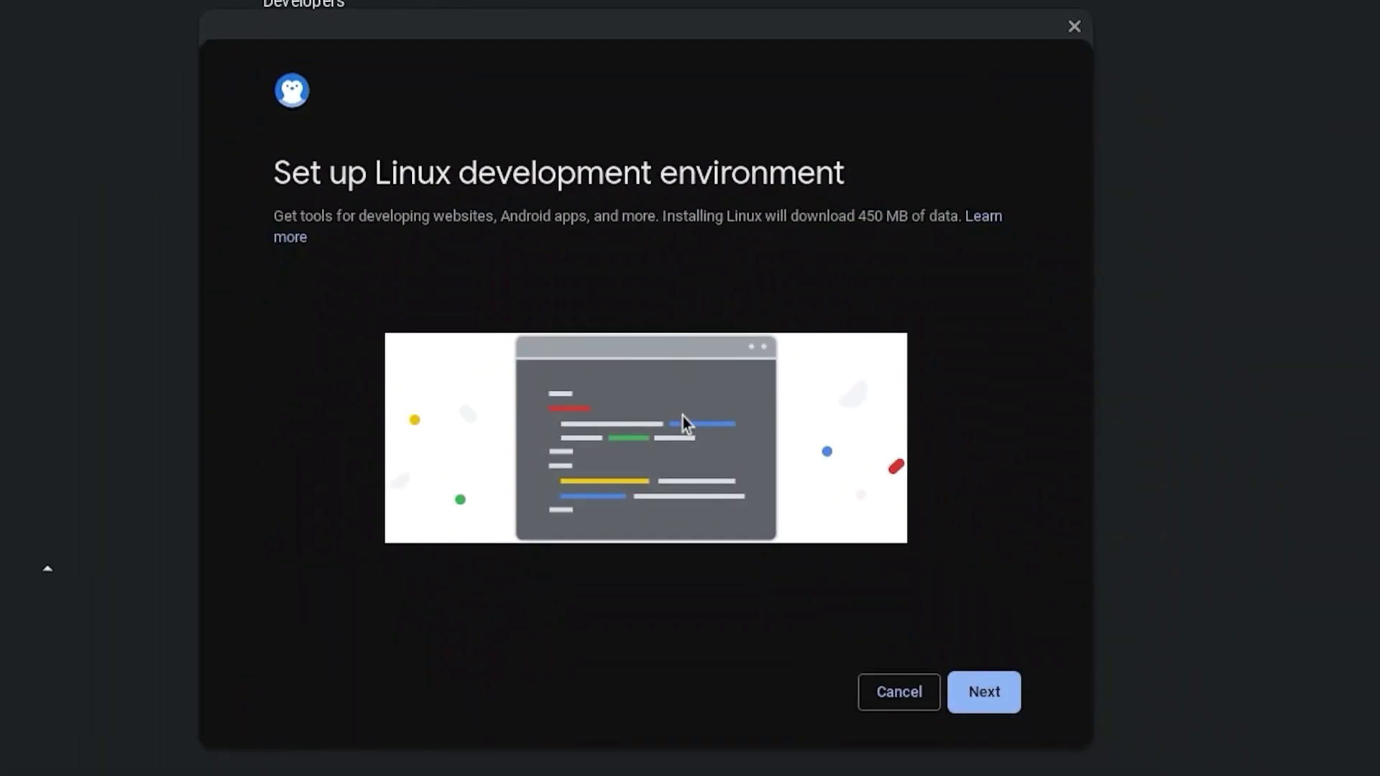
pyautogui.click(1002, 705)
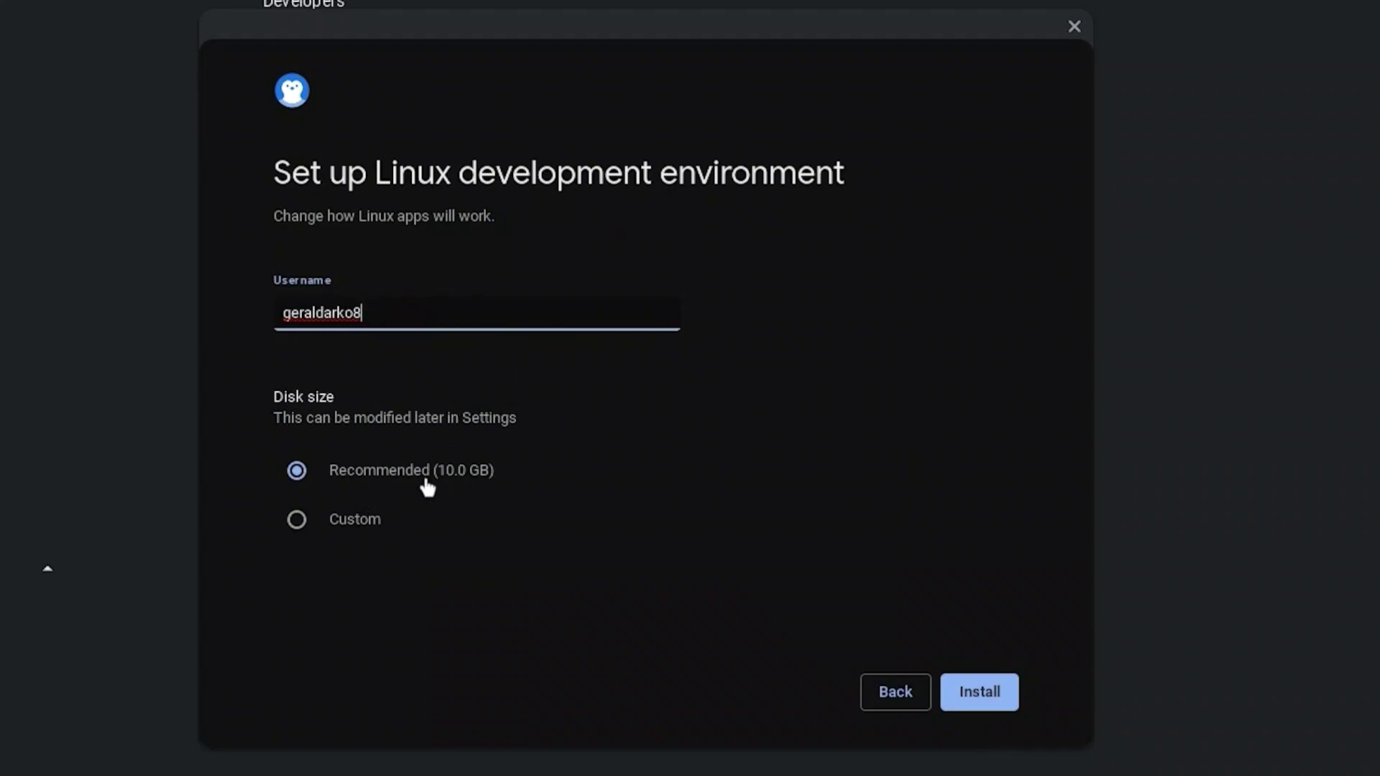
pyautogui.click(366, 521)
pyautogui.moveTo(356, 559)
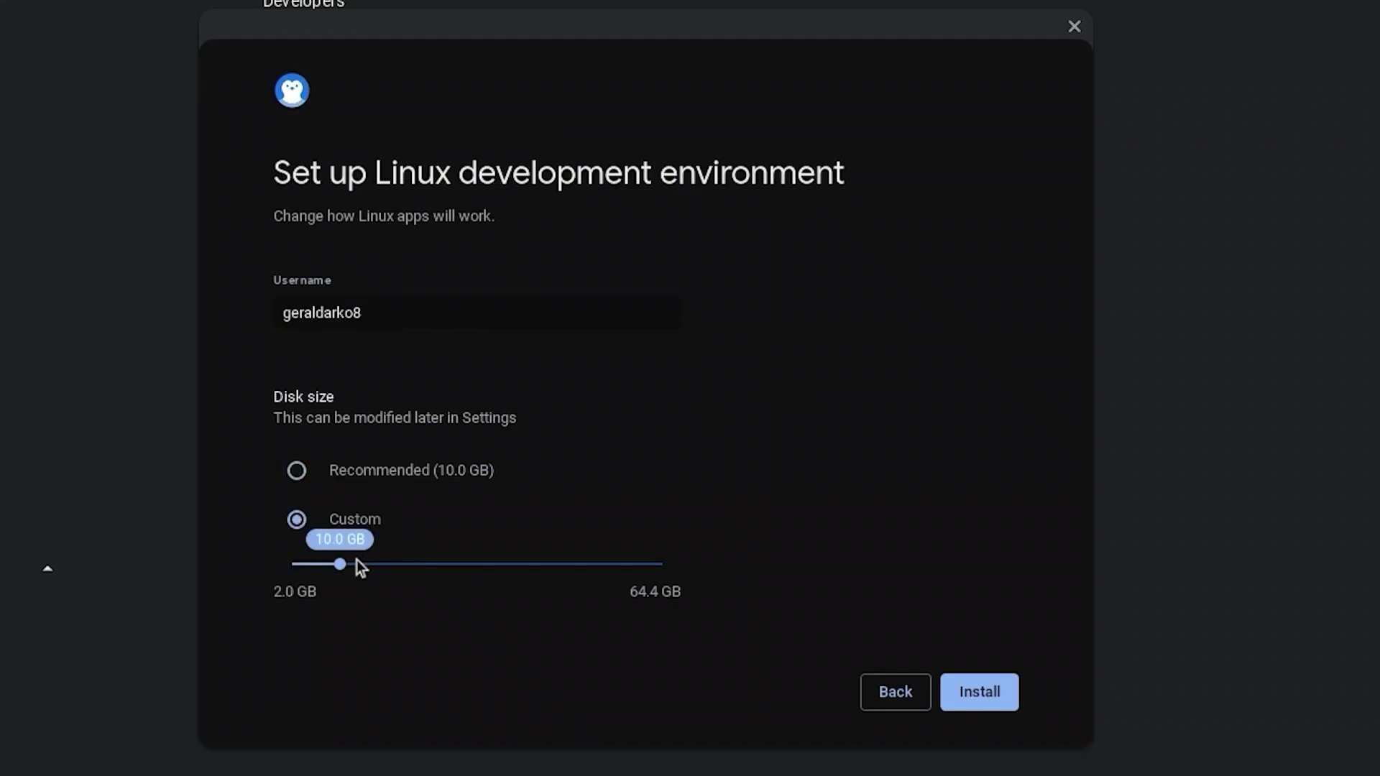
pyautogui.moveTo(489, 555); pyautogui.dragTo(476, 564)
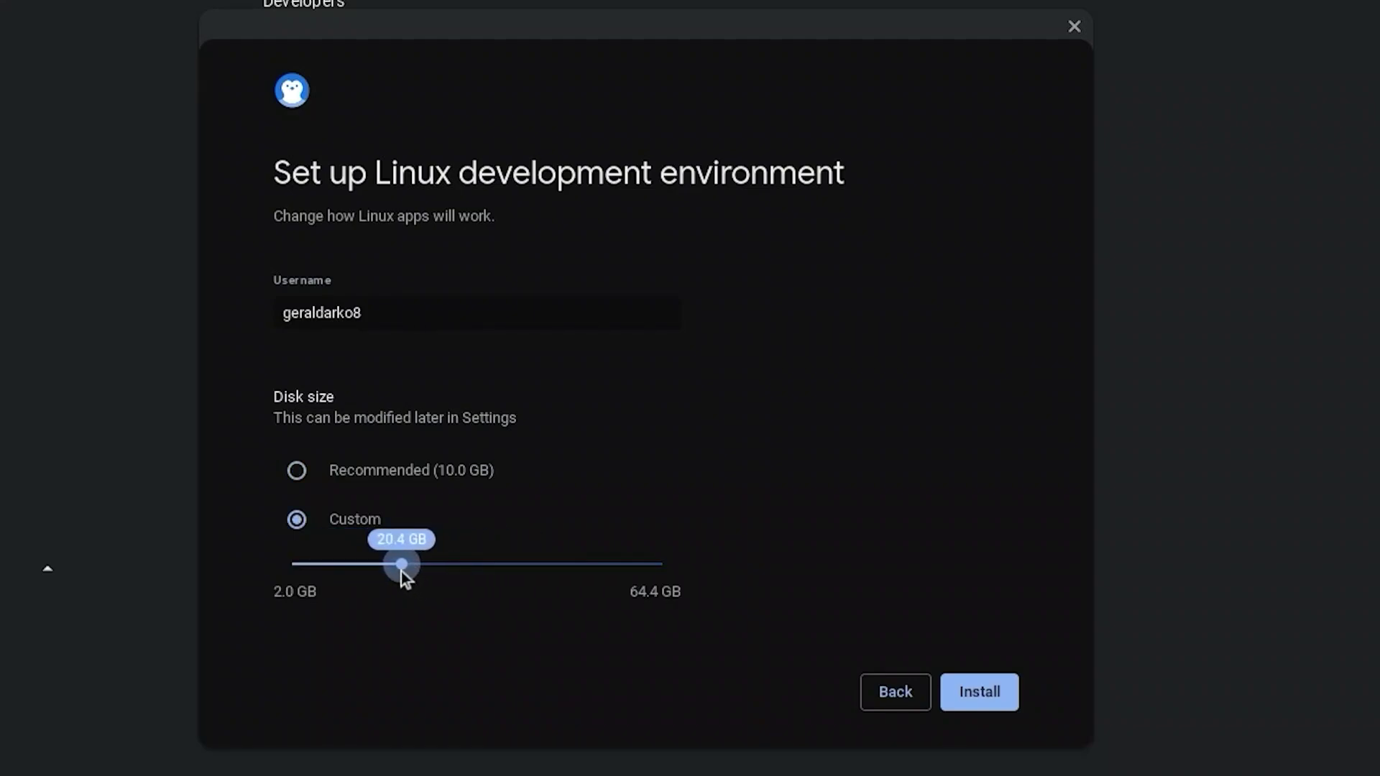
pyautogui.click(977, 693)
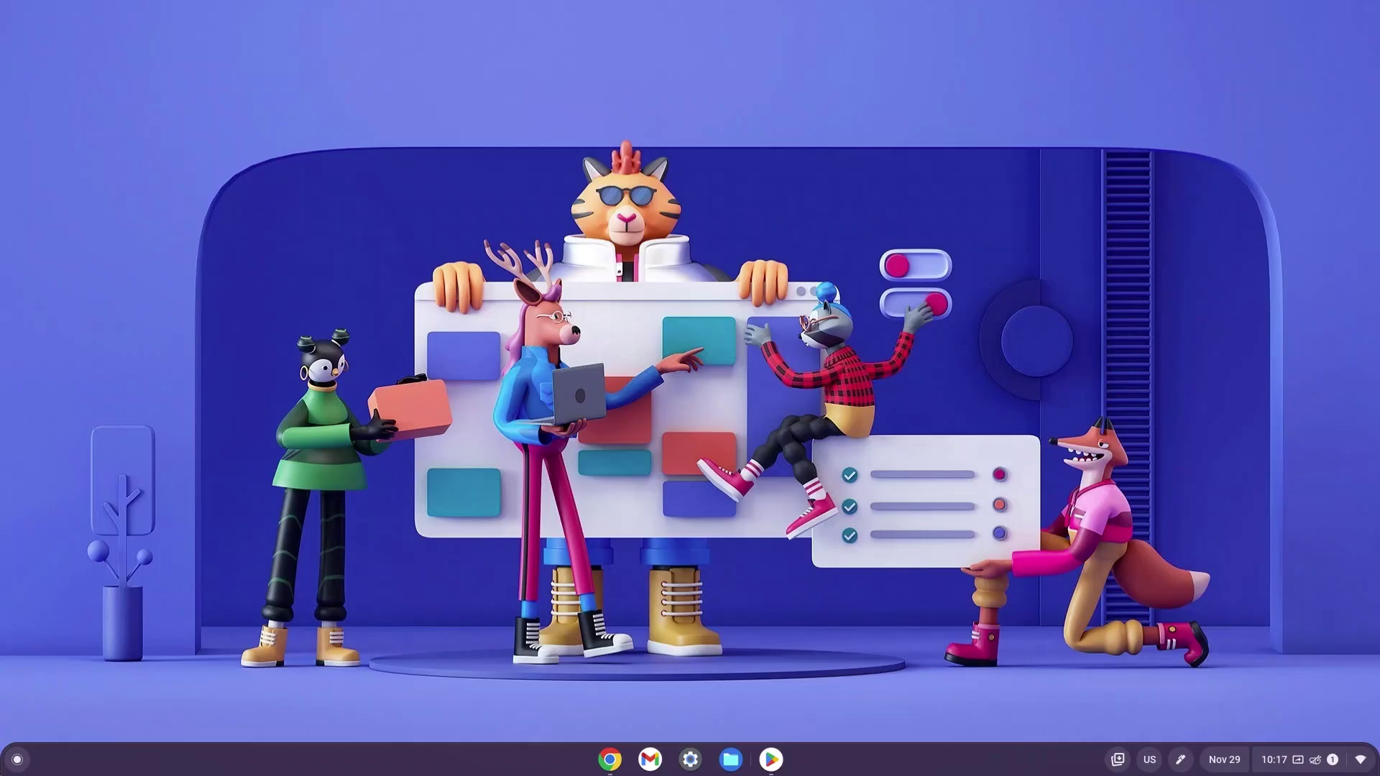
# Launch Settings and go to Advanced > Developers > Linux development environment > Develop Android apps.
pyautogui.press('super')
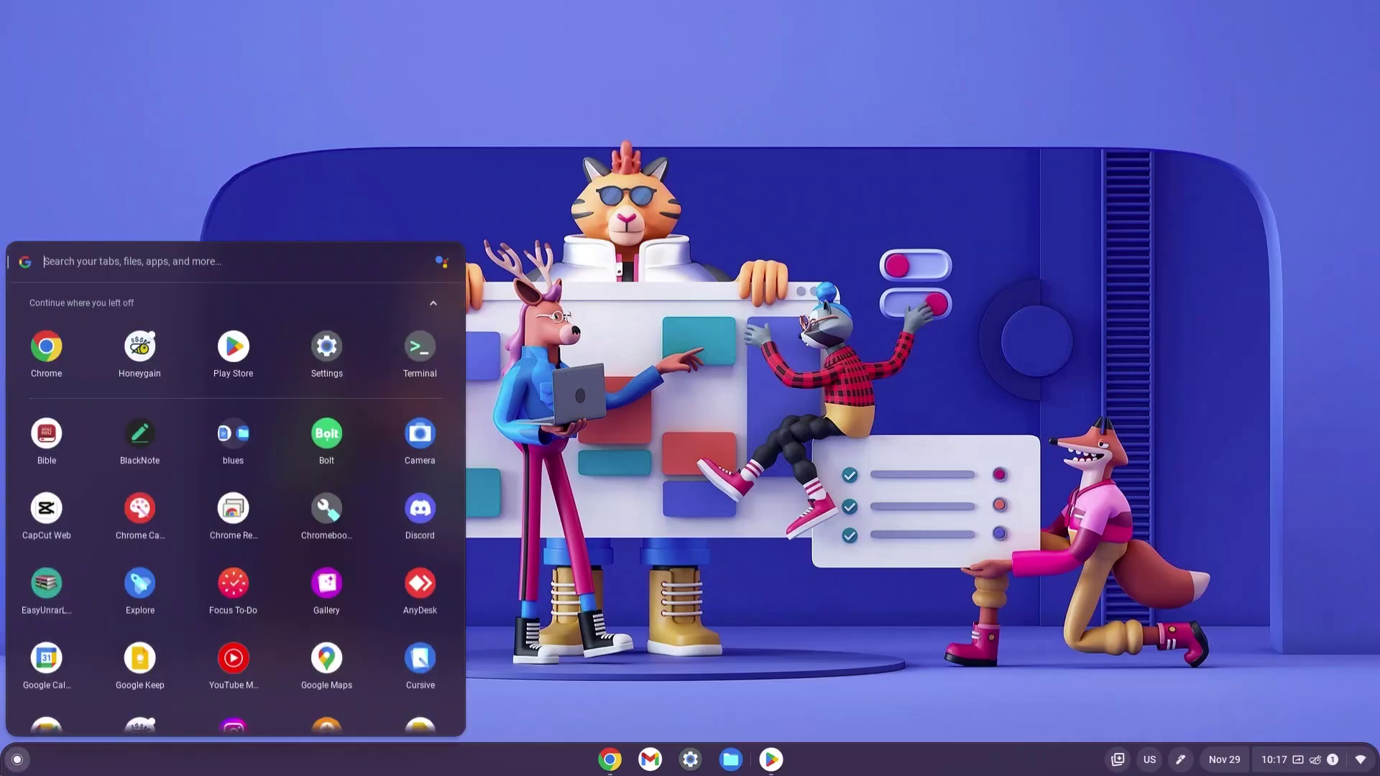
pyautogui.write('settings')
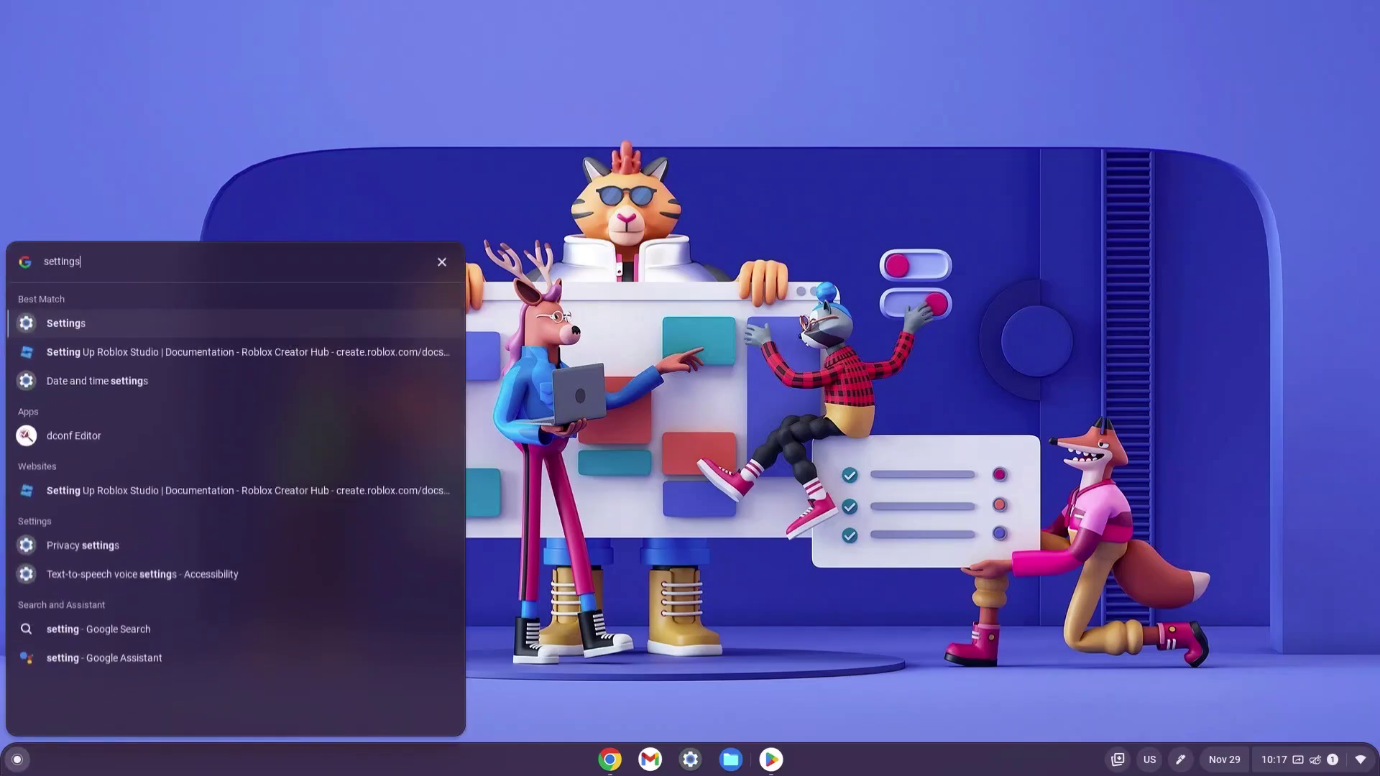
pyautogui.press('Return')
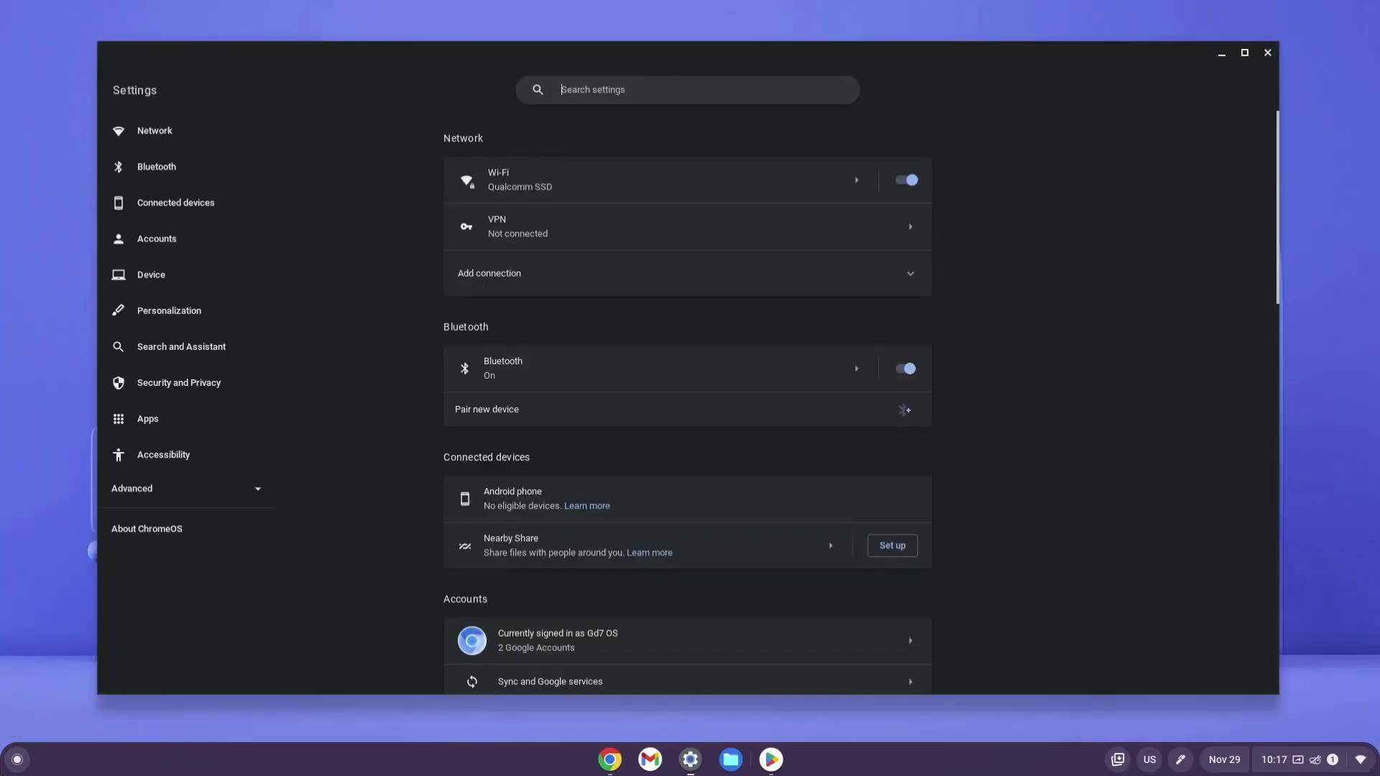
pyautogui.click(209, 501)
pyautogui.scroll(-2, 209, 500)
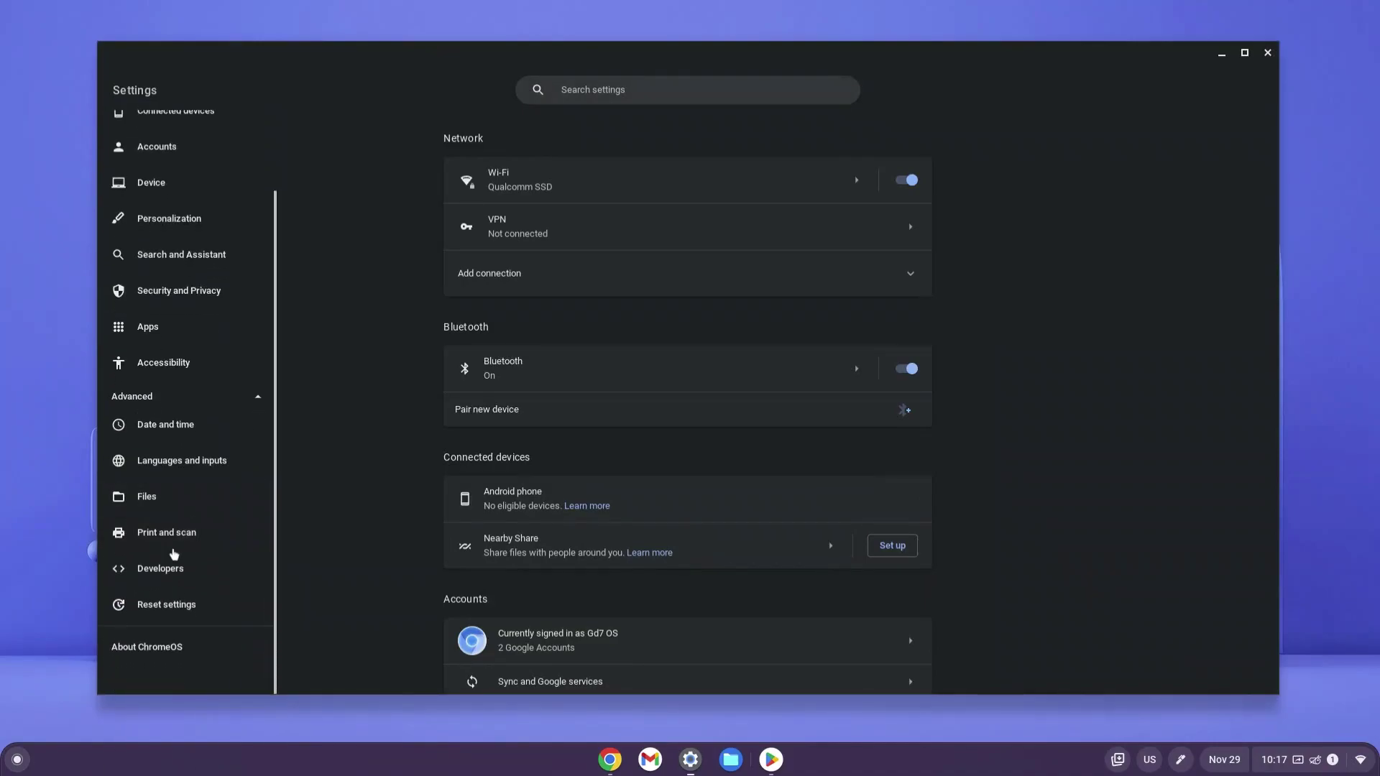
pyautogui.click(181, 575)
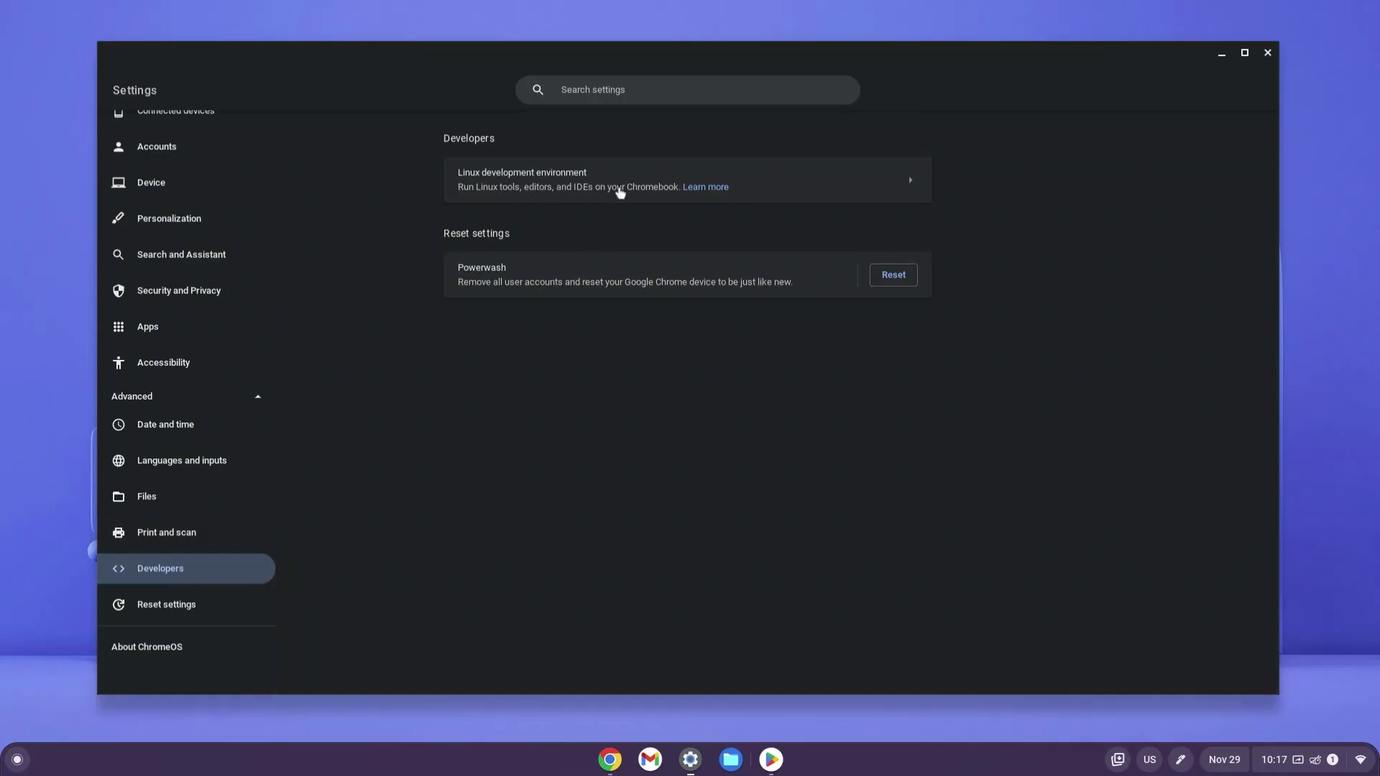
pyautogui.click(854, 180)
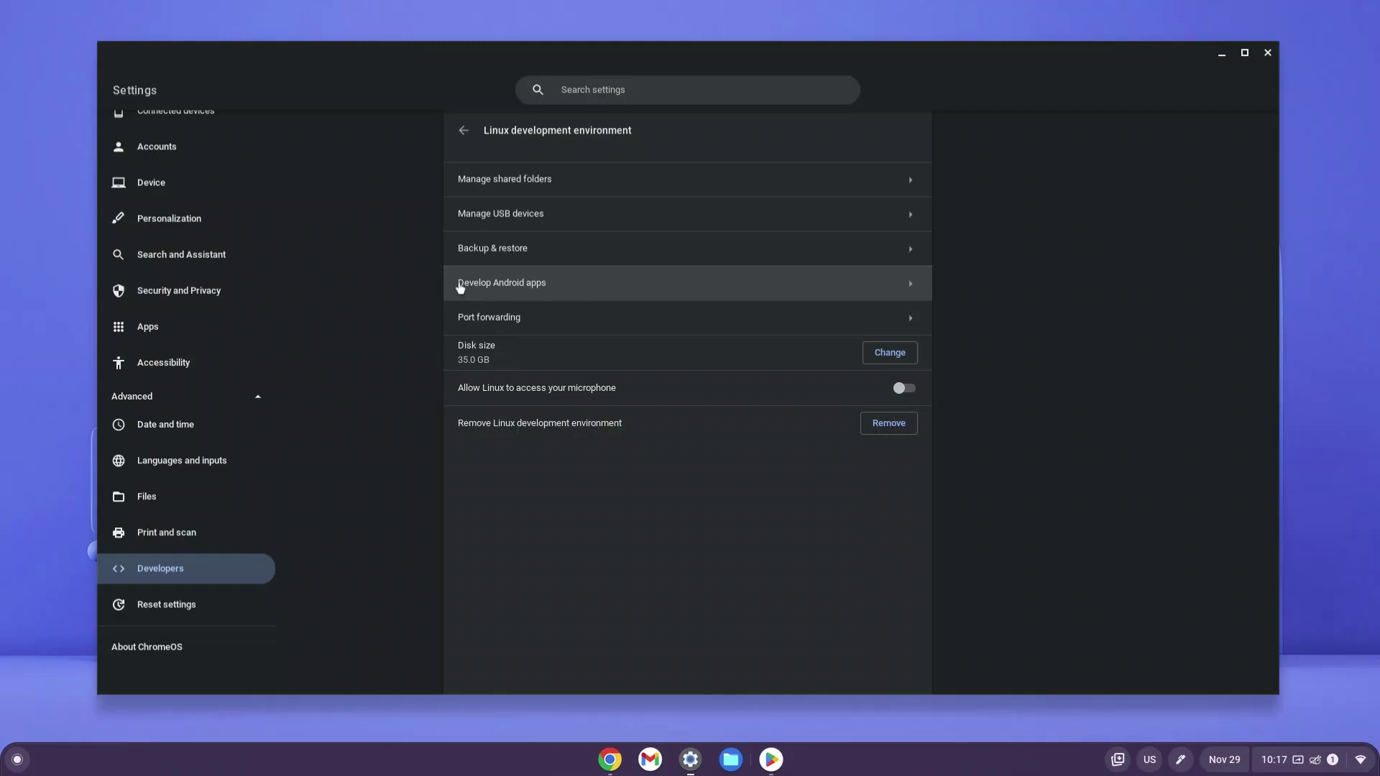
pyautogui.click(736, 285)
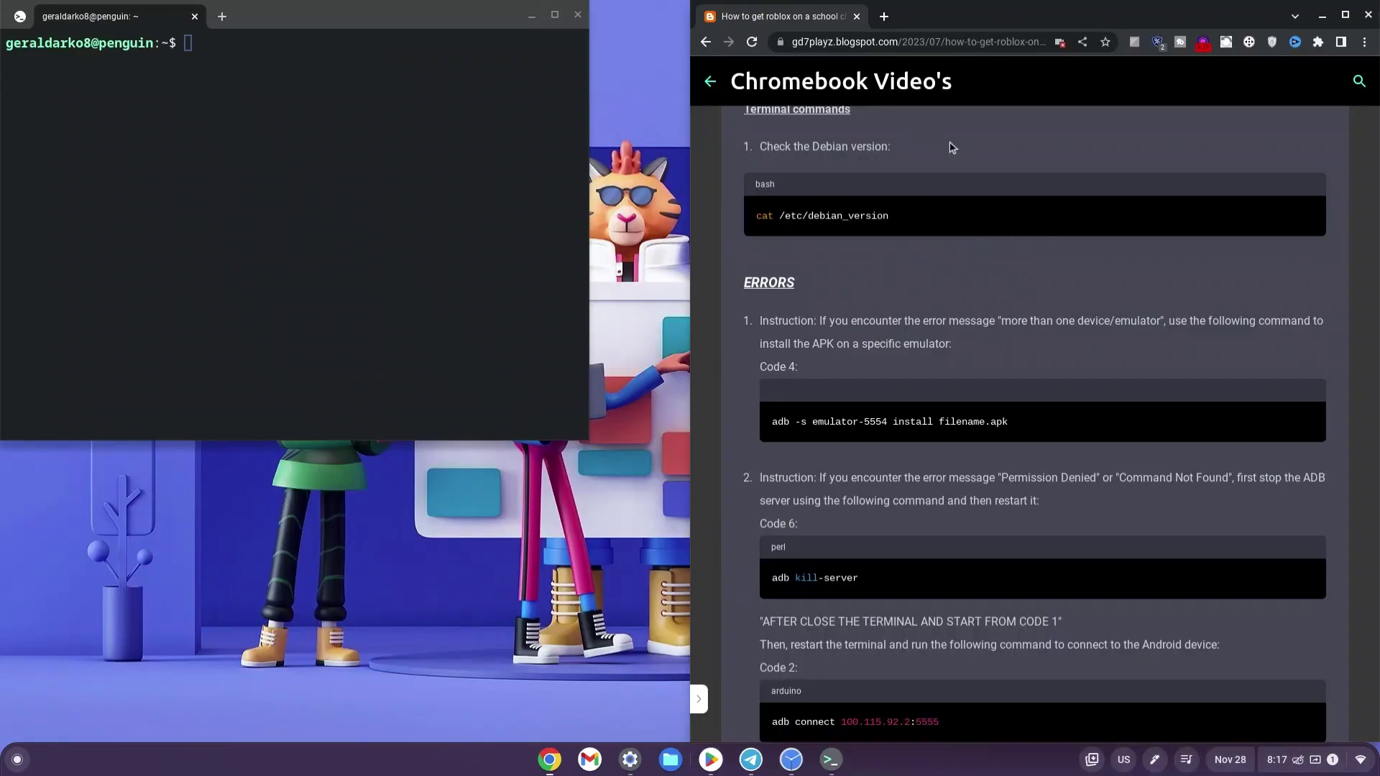
# Paste cat /etc/debian_version from the guide into Terminal and run it.
pyautogui.moveTo(894, 218); pyautogui.dragTo(753, 219)
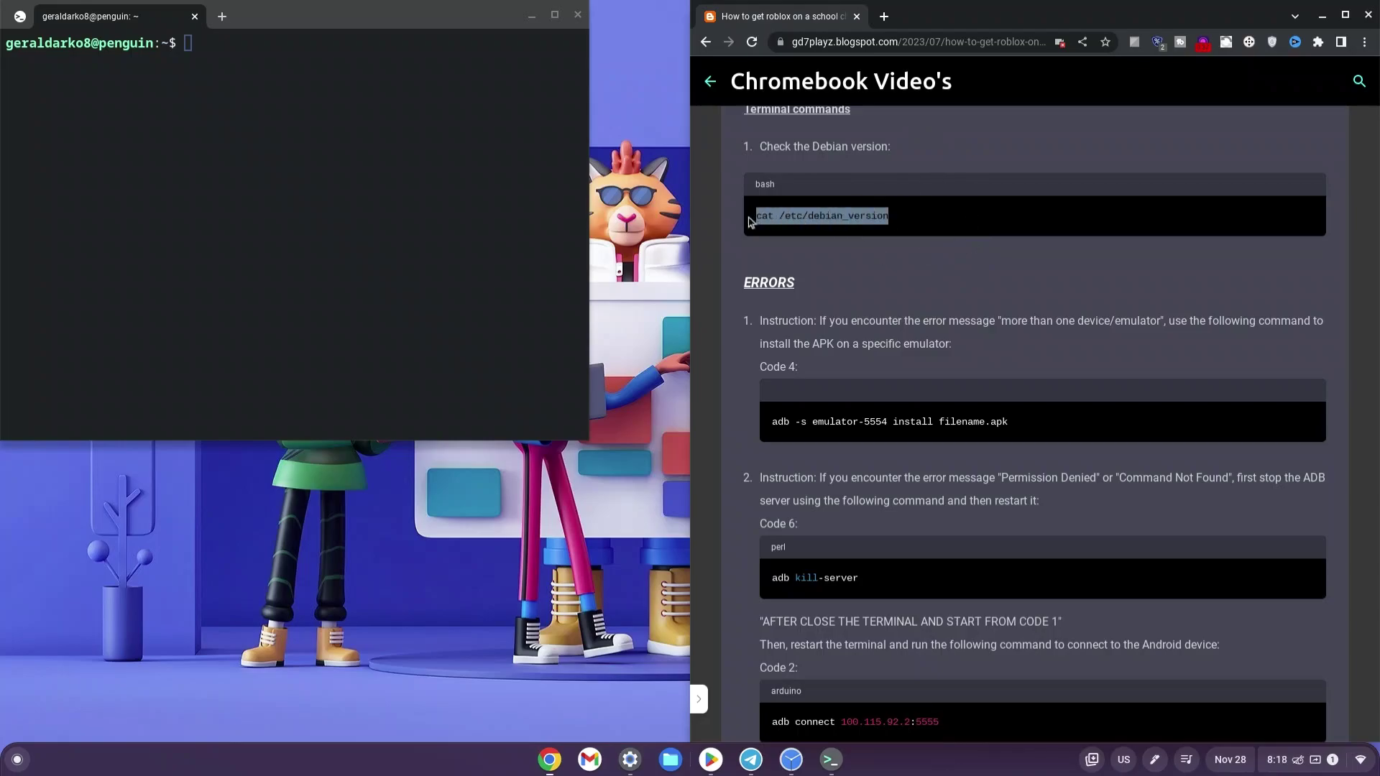
pyautogui.rightClick(378, 96)
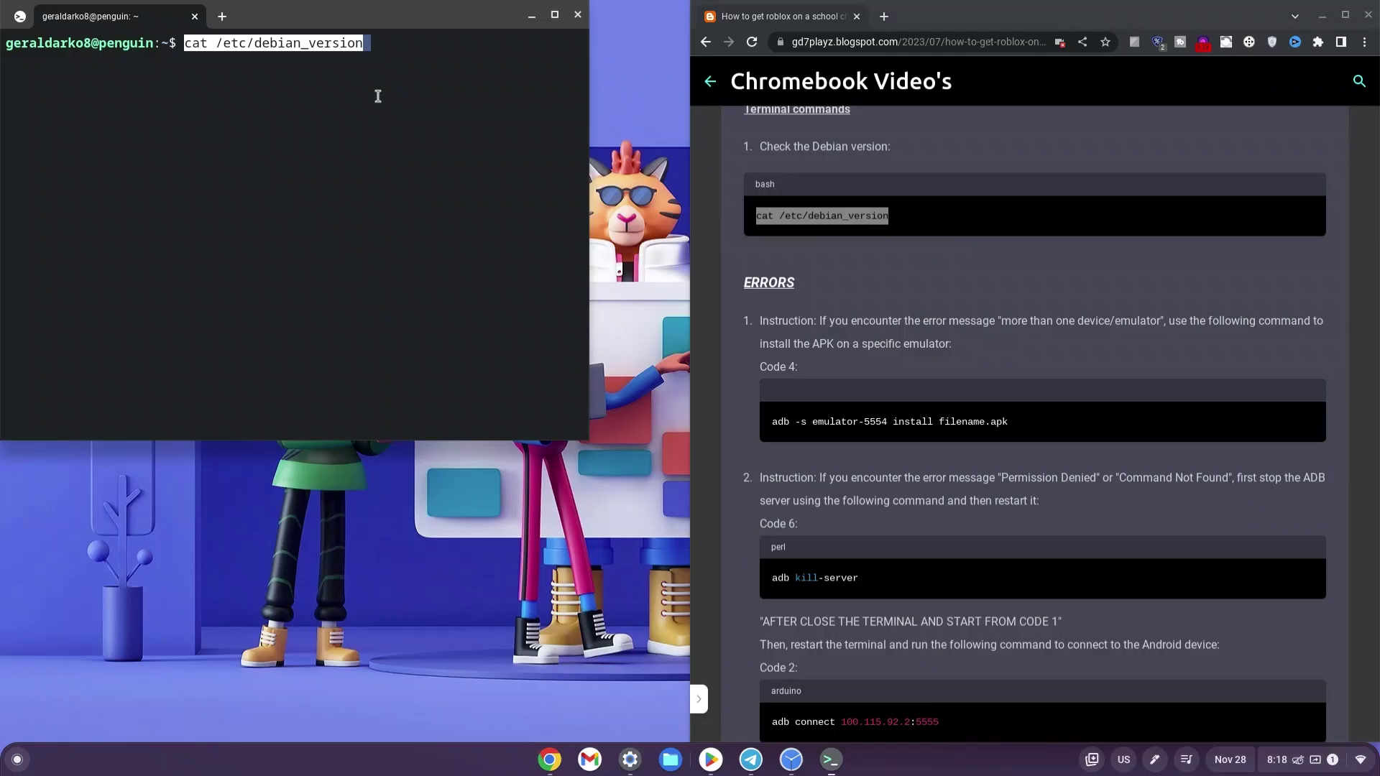
pyautogui.press('Return')
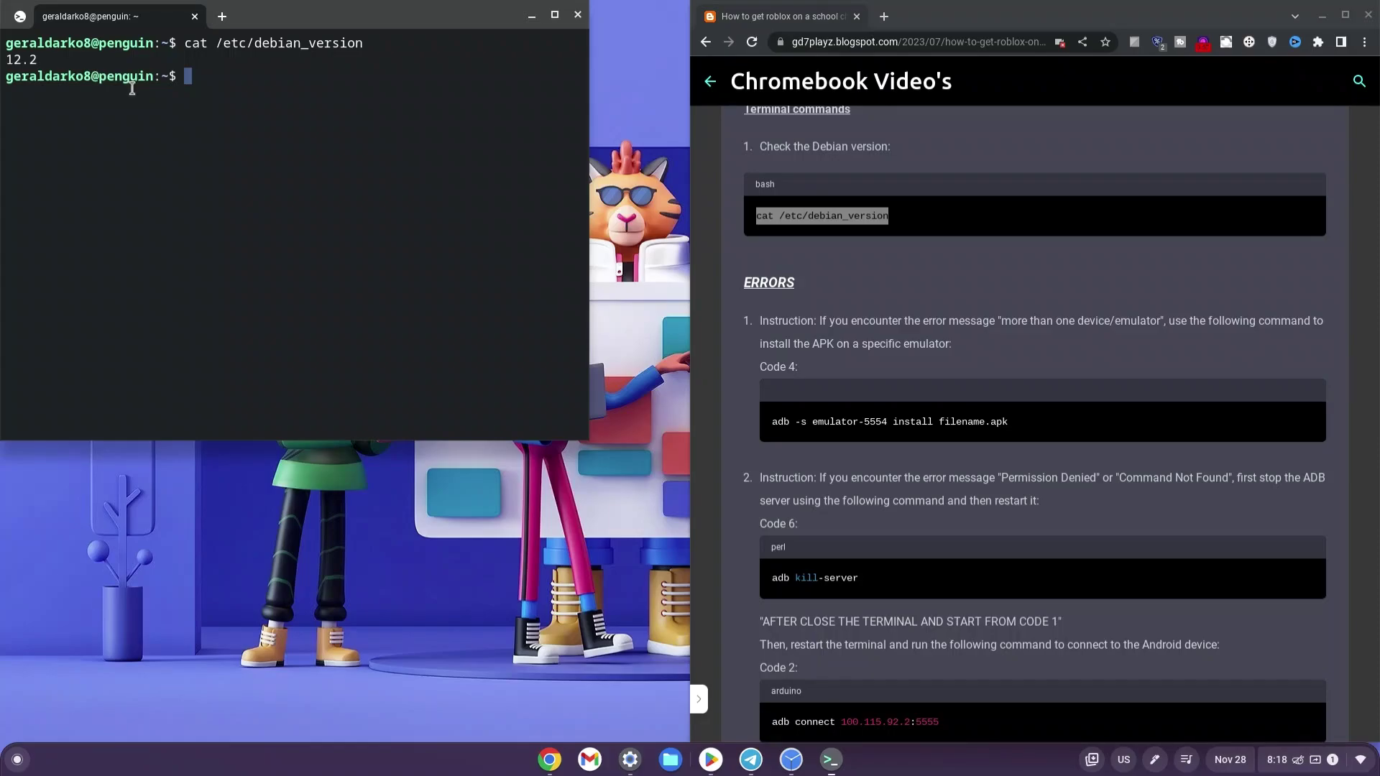
# Run sudo apt-get install android-tools-adb, then enter adb connect 100.115.92.2:5555 at the prompt.
pyautogui.write('sudo apt-get insta')
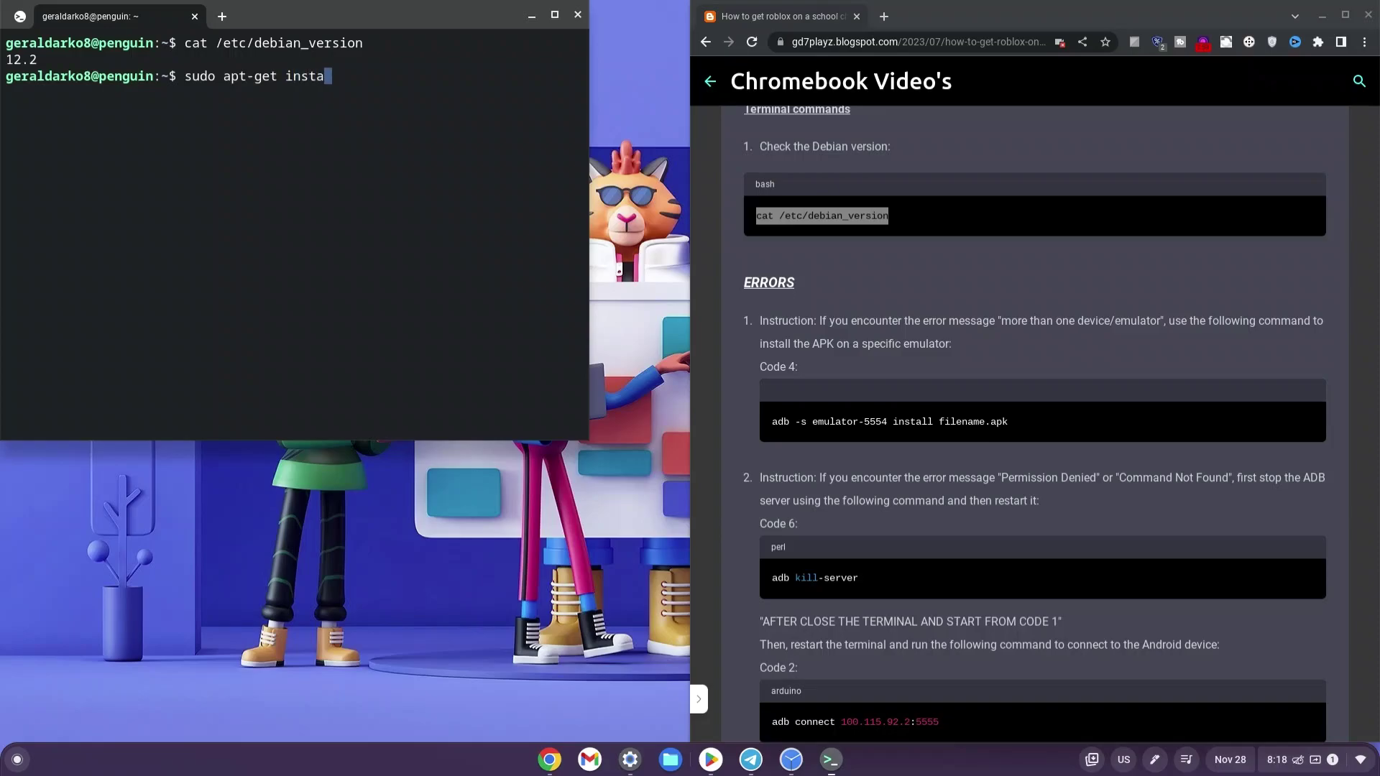
pyautogui.write('ll android-tools')
pyautogui.press('BackSpace')
pyautogui.write('-adb')
pyautogui.press('Return')
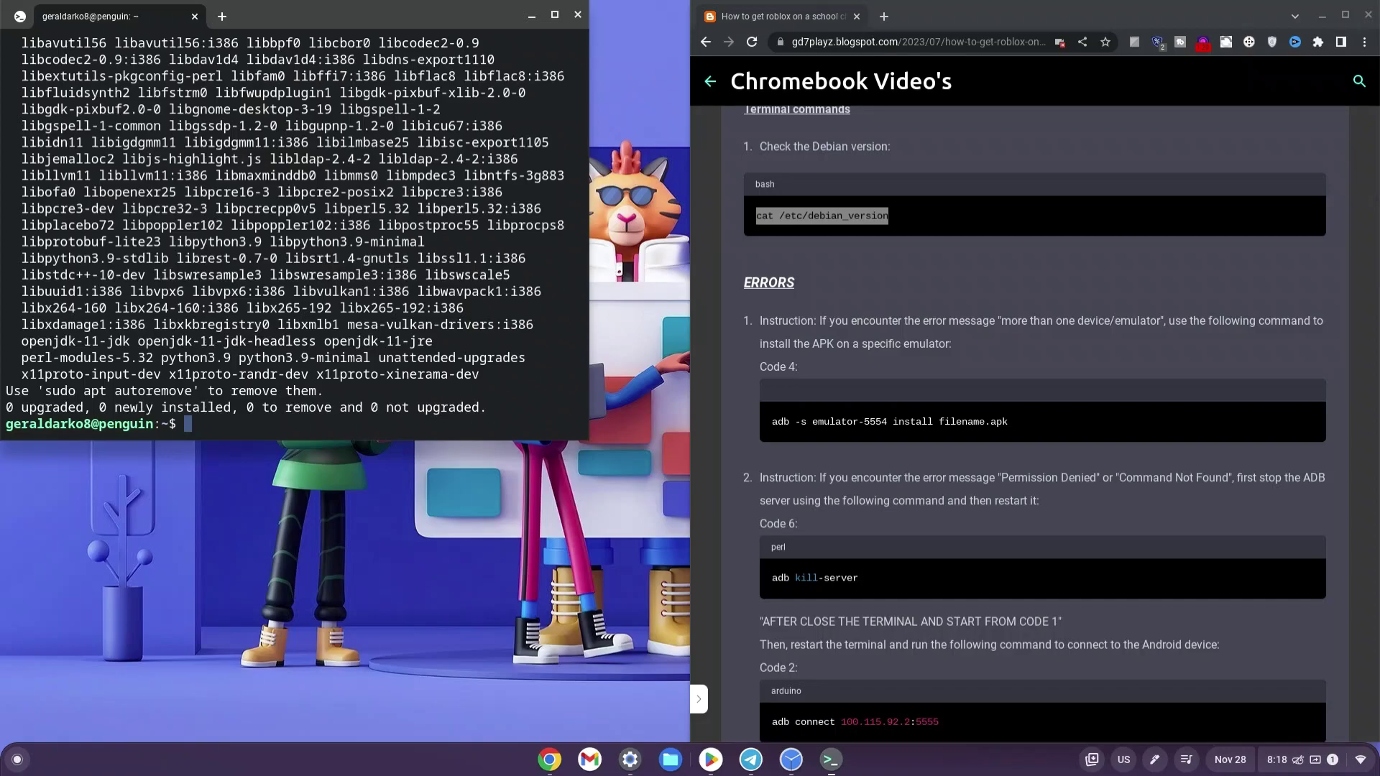
pyautogui.write('adb connect 100.115.92.')
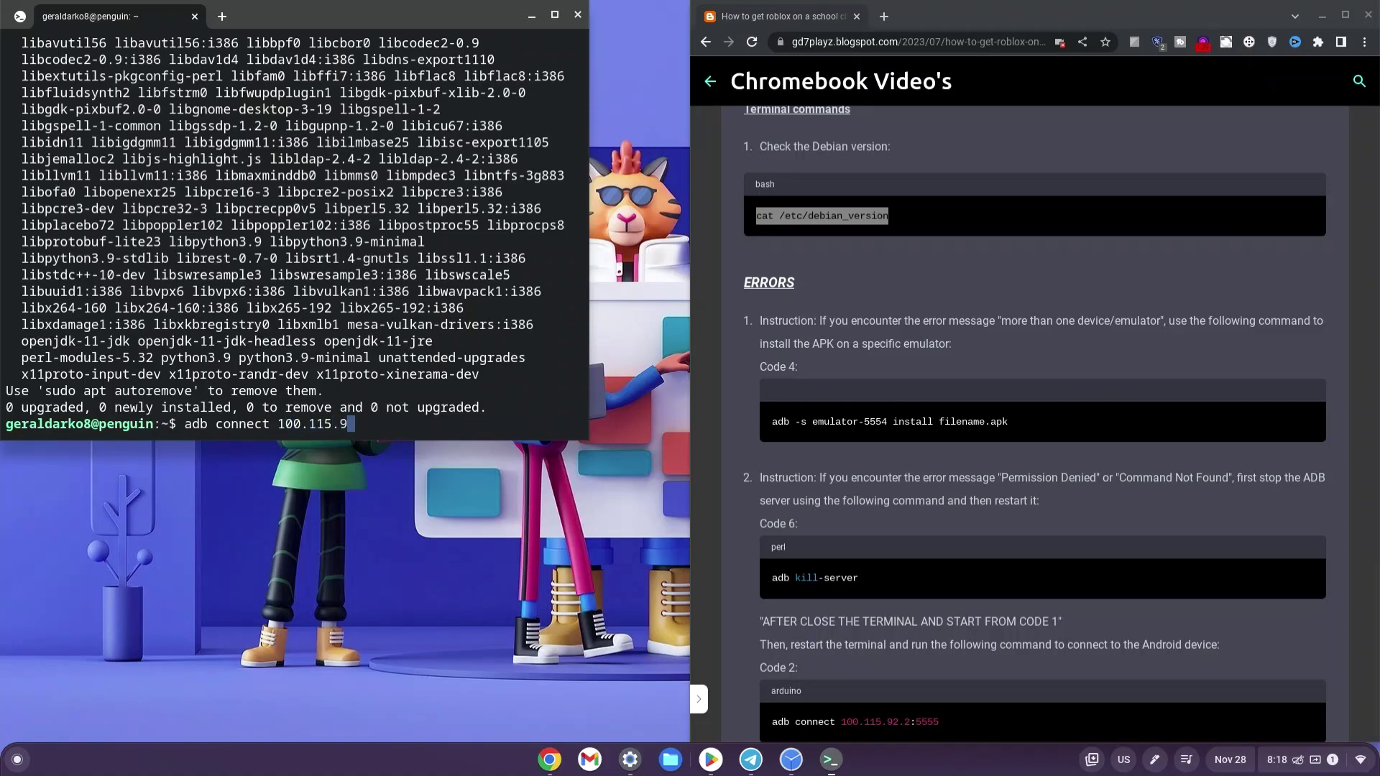
pyautogui.write('2:5555')
# Run adb connect 100.115.92.2:5555 and answer the Allow USB debugging prompt.
pyautogui.press('Return')
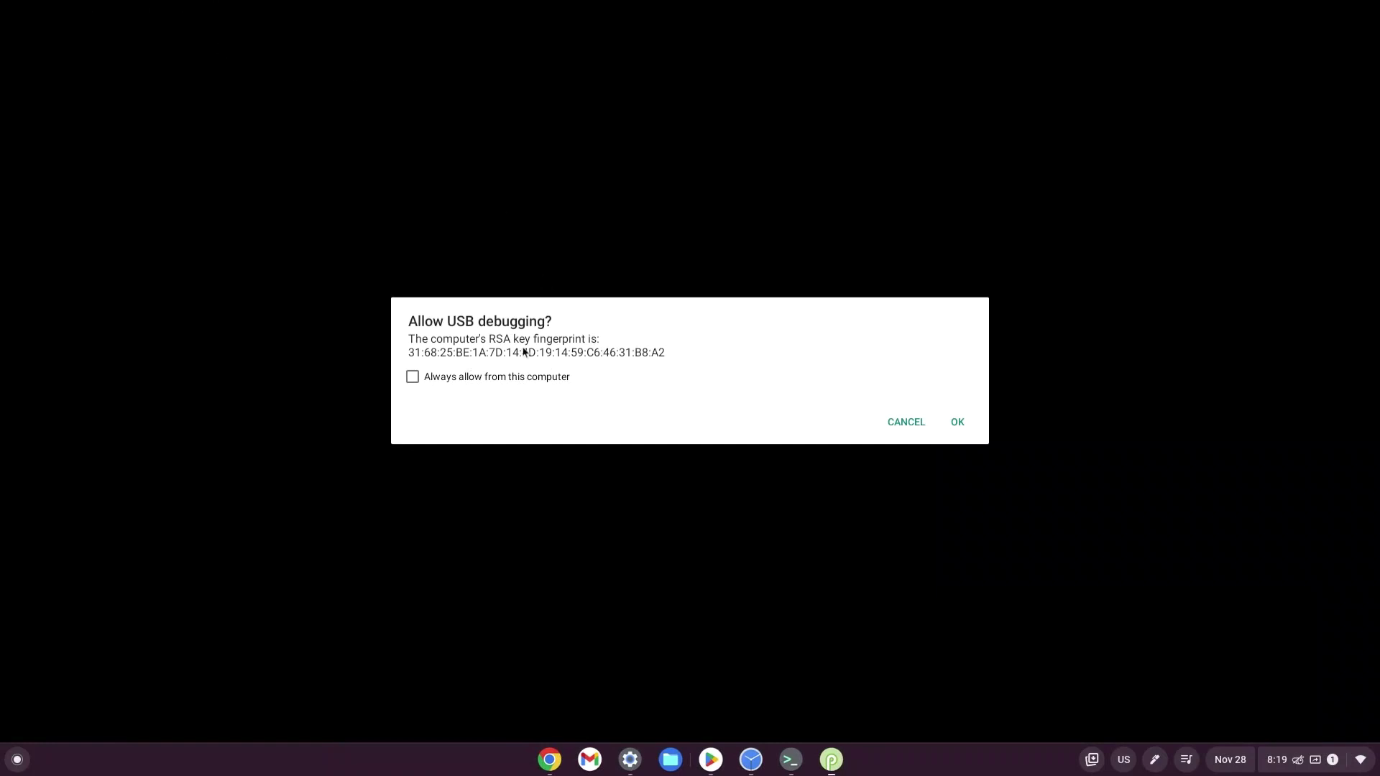
pyautogui.click(960, 427)
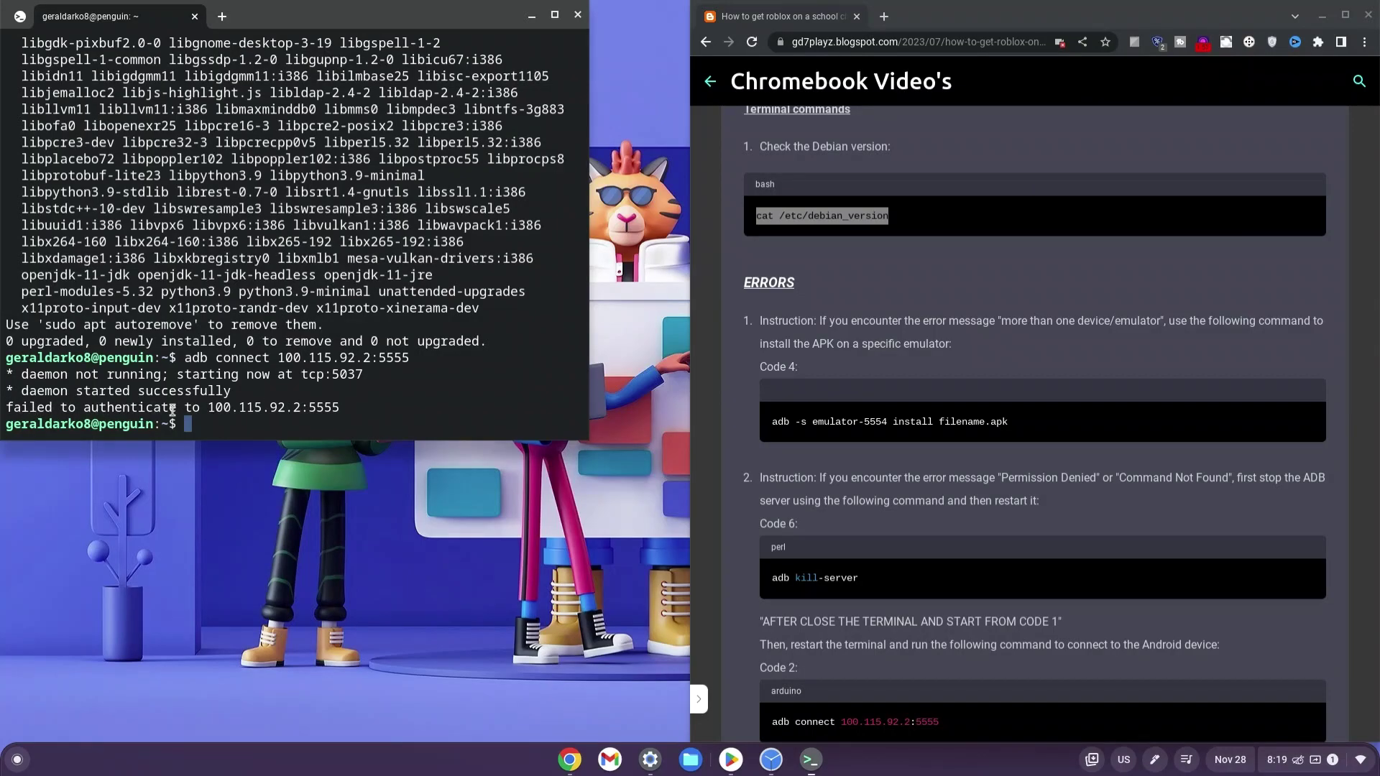
# Run adb start-server, then adb install "roblox.apk", which fails with a more-than-one-device error.
pyautogui.write('adbsta')
pyautogui.press('BackSpace')
pyautogui.press('BackSpace')
pyautogui.press('BackSpace')
pyautogui.write('start-server')
pyautogui.press('Return')
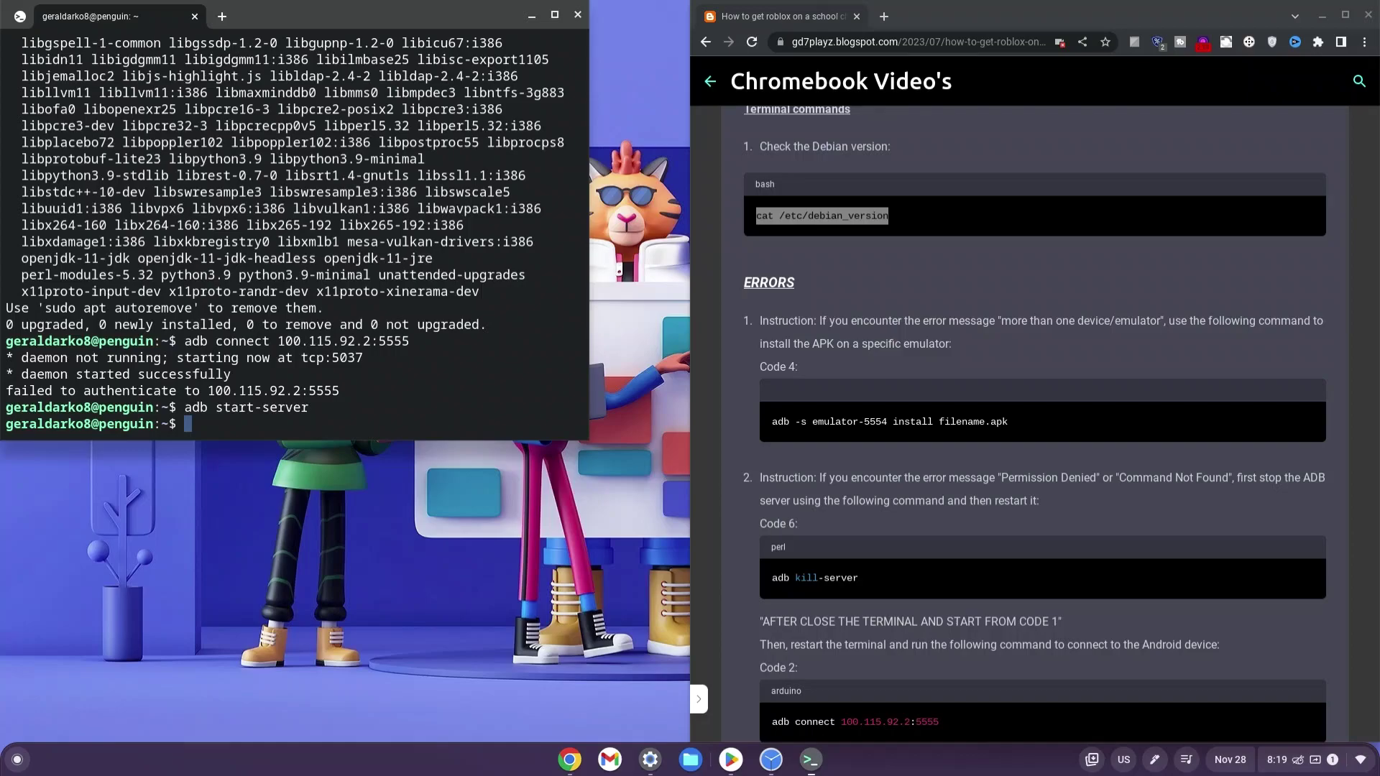
pyautogui.write('adb install "roblox.')
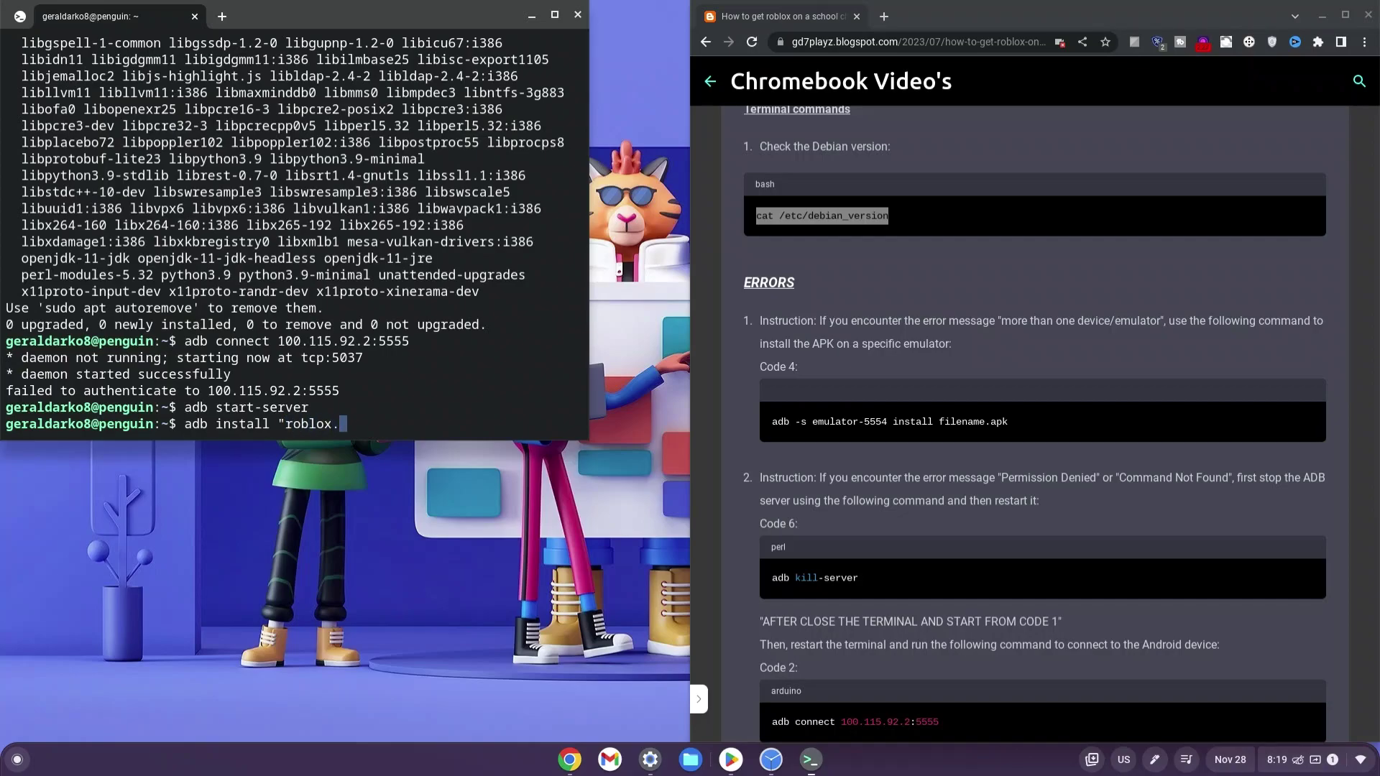
pyautogui.write('apk"')
pyautogui.press('Return')
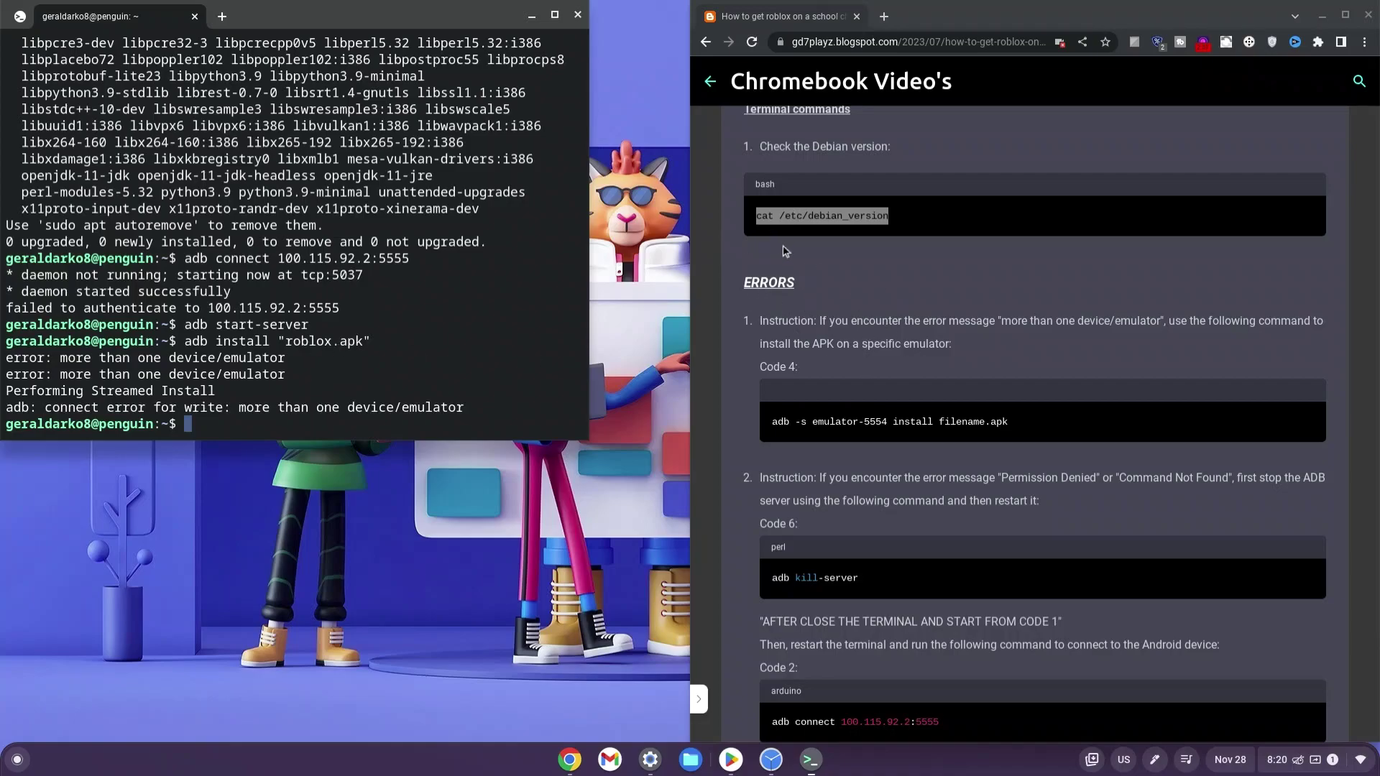
# Run adb -s emulator-5554 install roblox.apk so the install reports Success.
pyautogui.moveTo(1004, 321); pyautogui.dragTo(1163, 331)
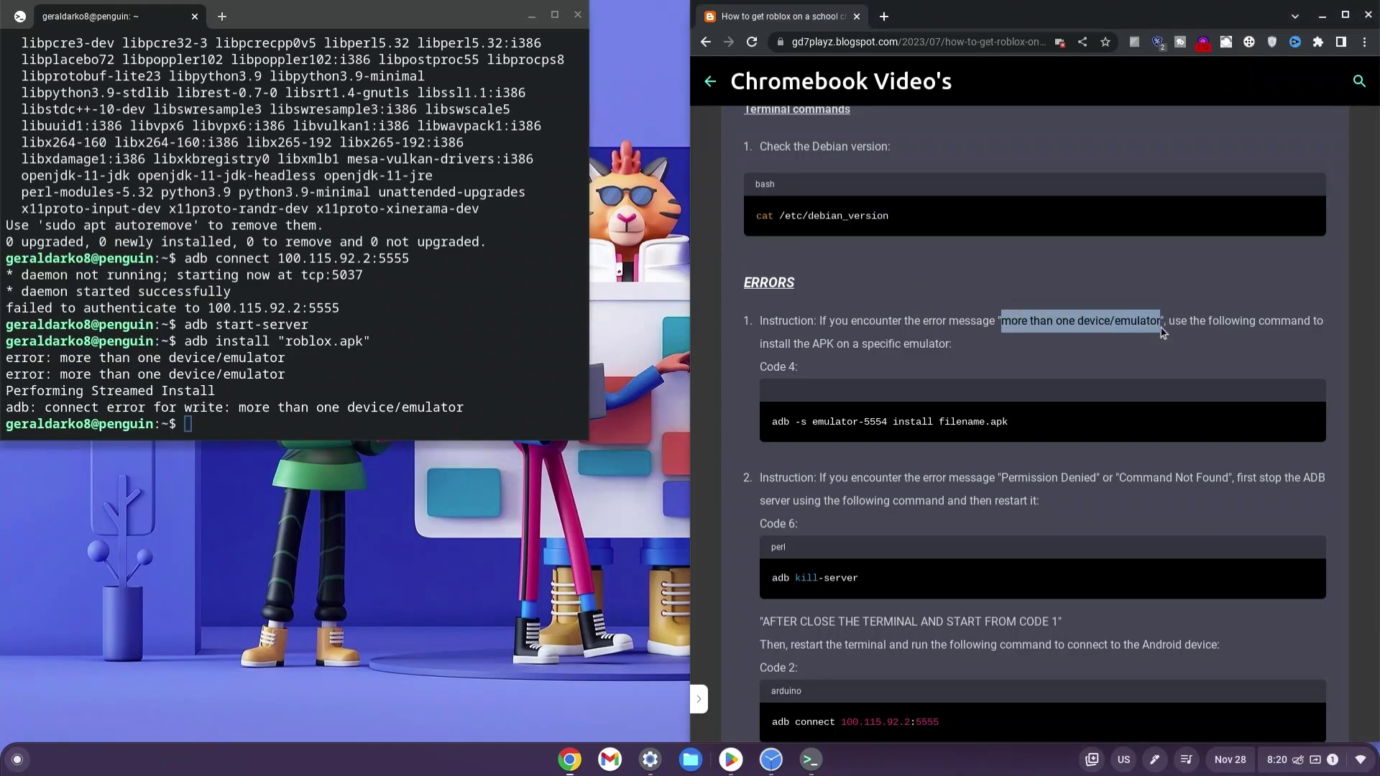
pyautogui.moveTo(775, 422); pyautogui.dragTo(1023, 433)
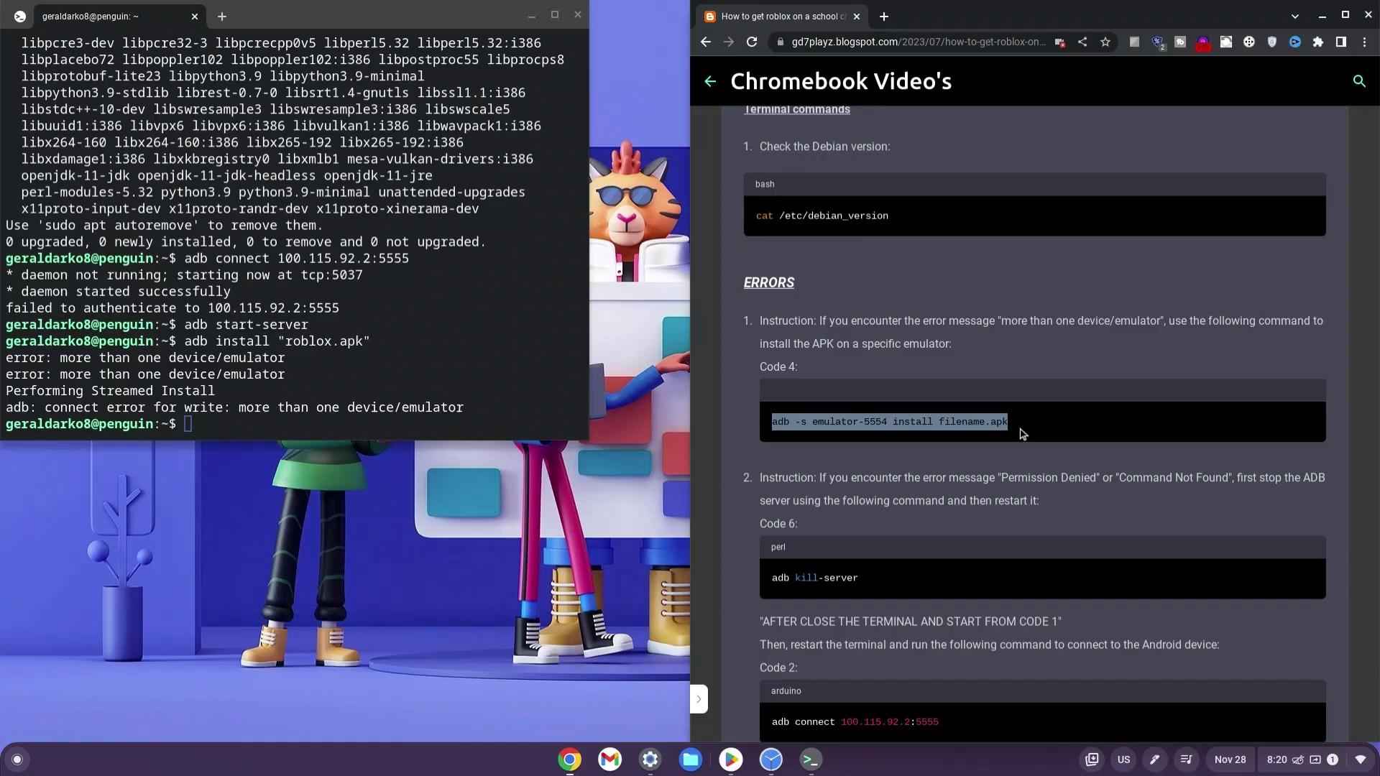
pyautogui.rightClick(444, 397)
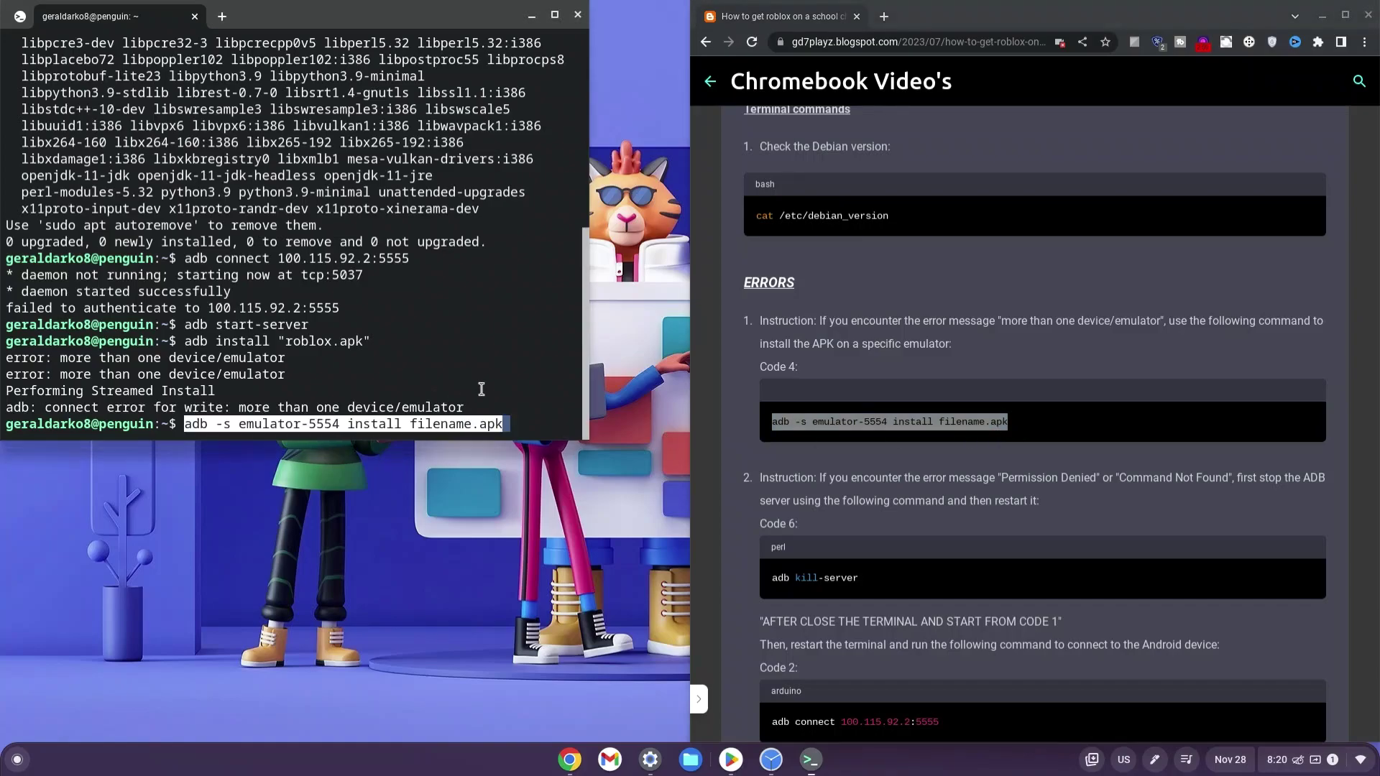
pyautogui.press('Left')
pyautogui.press('Left')
pyautogui.press('Left')
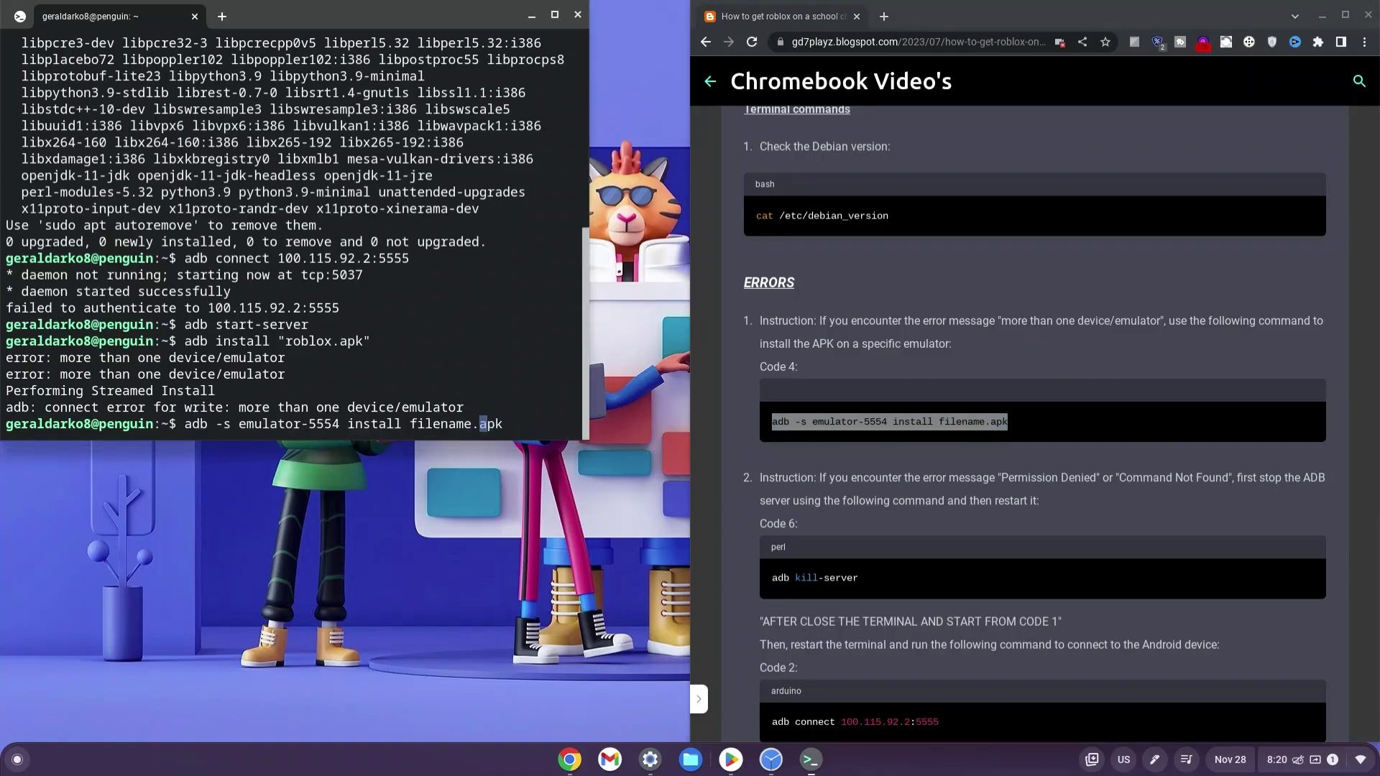
pyautogui.press('Left')
pyautogui.press('BackSpace')
pyautogui.press('BackSpace')
pyautogui.press('BackSpace')
pyautogui.press('BackSpace')
pyautogui.press('BackSpace')
pyautogui.press('BackSpace')
pyautogui.press('BackSpace')
pyautogui.press('BackSpace')
pyautogui.write('roblox')
pyautogui.press('Return')
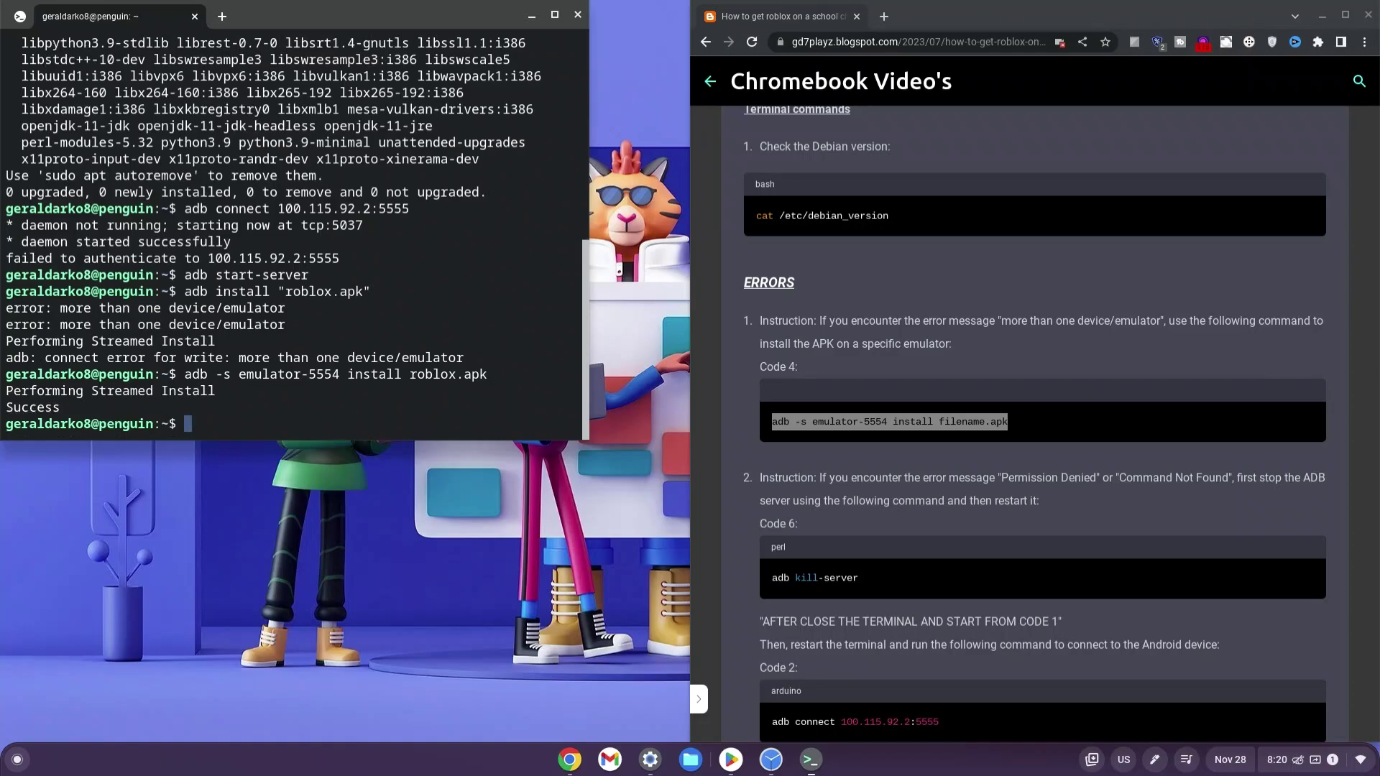
# Launch the newly installed Roblox app from the launcher's recent apps.
pyautogui.click(6, 762)
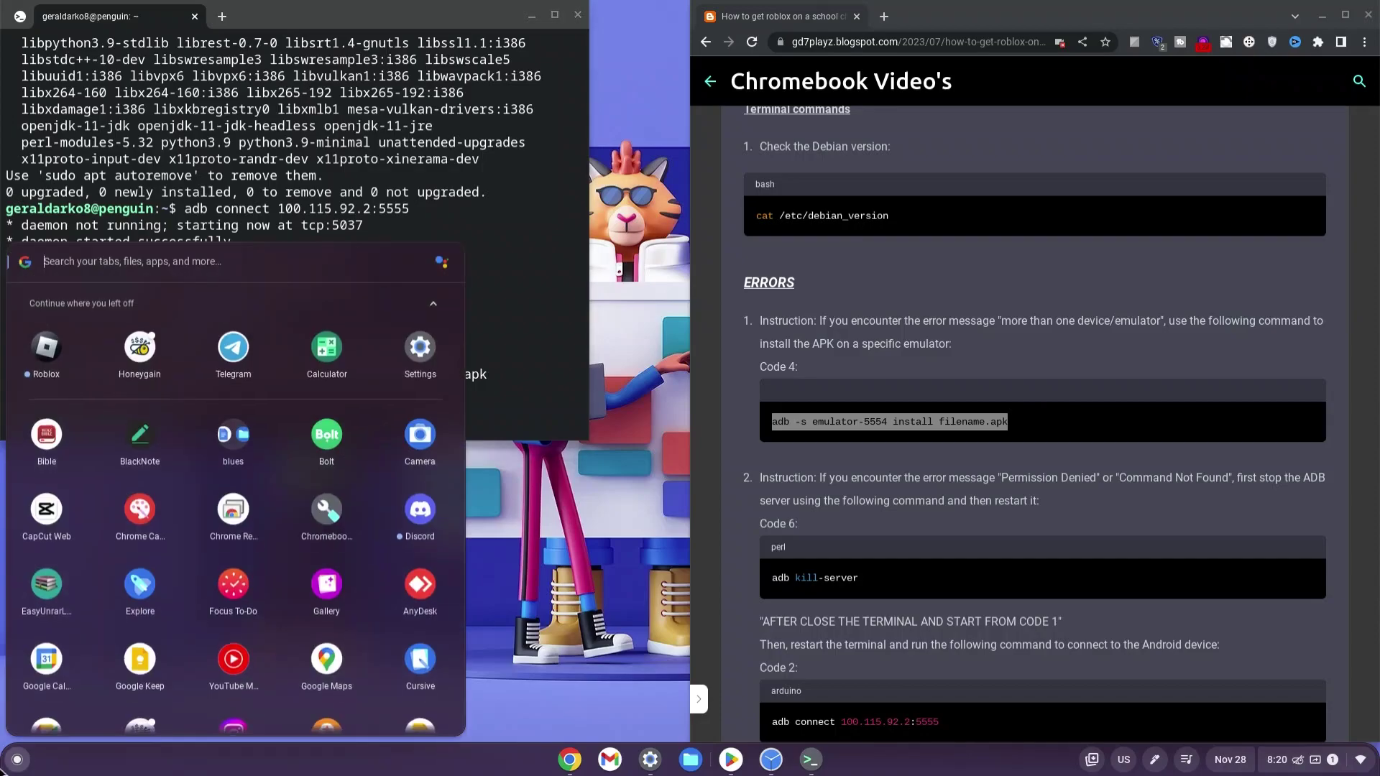
pyautogui.click(53, 348)
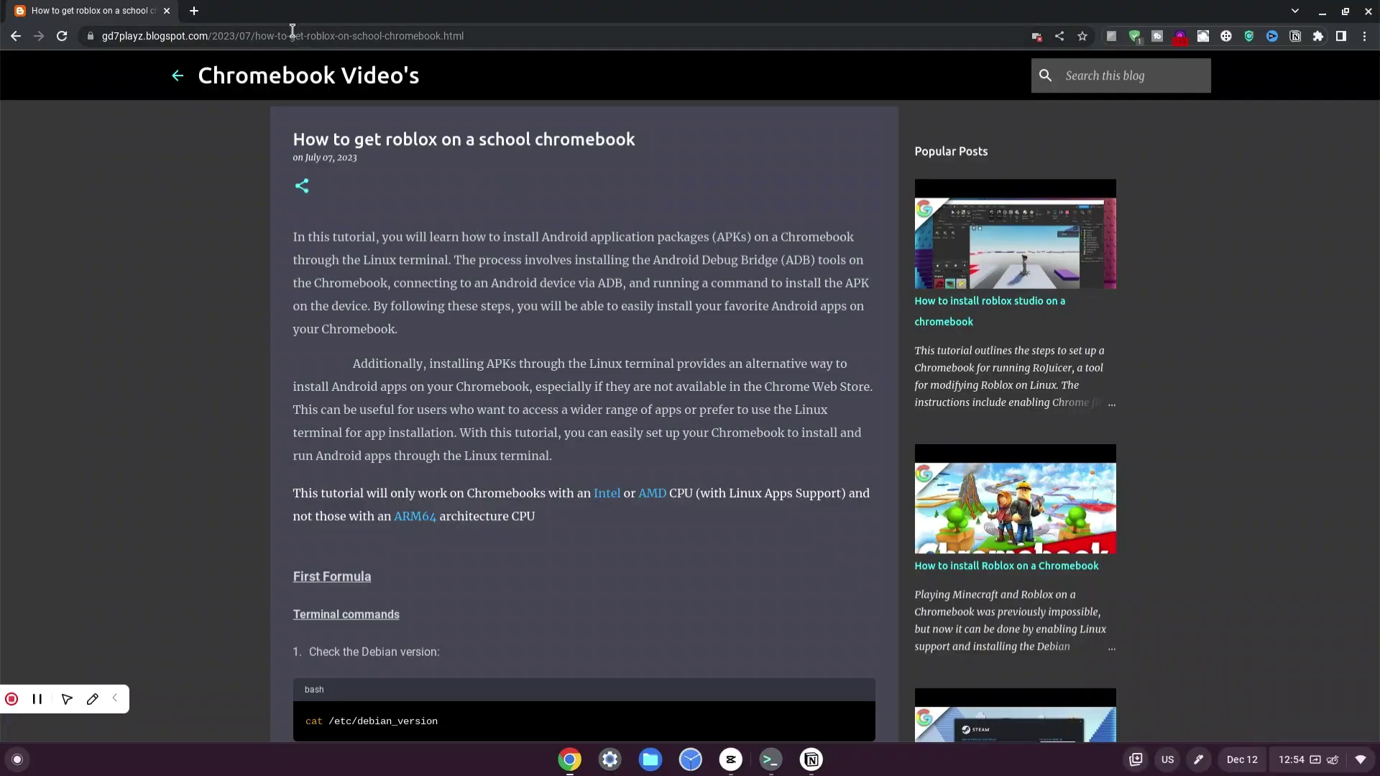
# Scroll down the tutorial and copy the now.gg Roblox link from the Second formula code box.
pyautogui.click(293, 33)
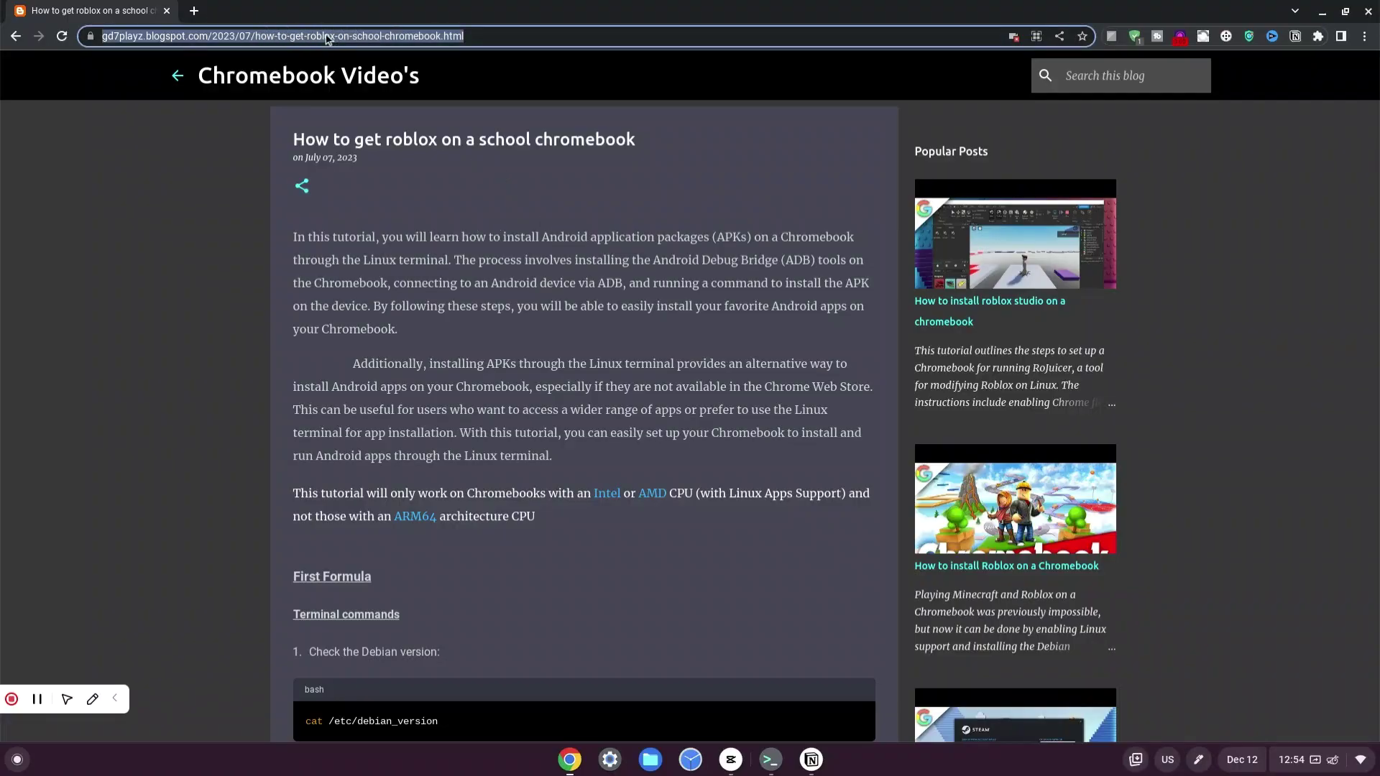
pyautogui.click(559, 185)
pyautogui.scroll(-9, 563, 184)
pyautogui.scroll(-10, 564, 189)
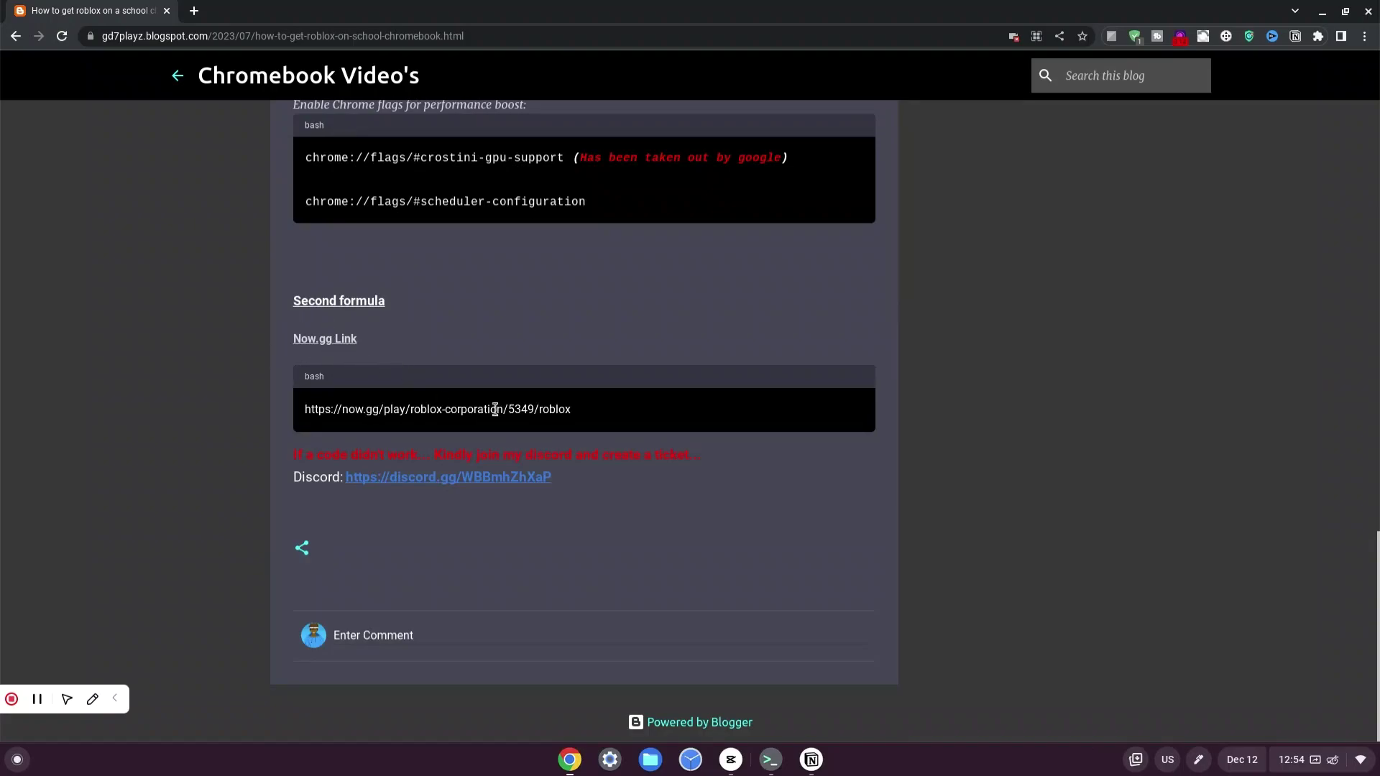
pyautogui.moveTo(575, 415); pyautogui.dragTo(334, 399)
pyautogui.hotkey('ctrl', 'c')
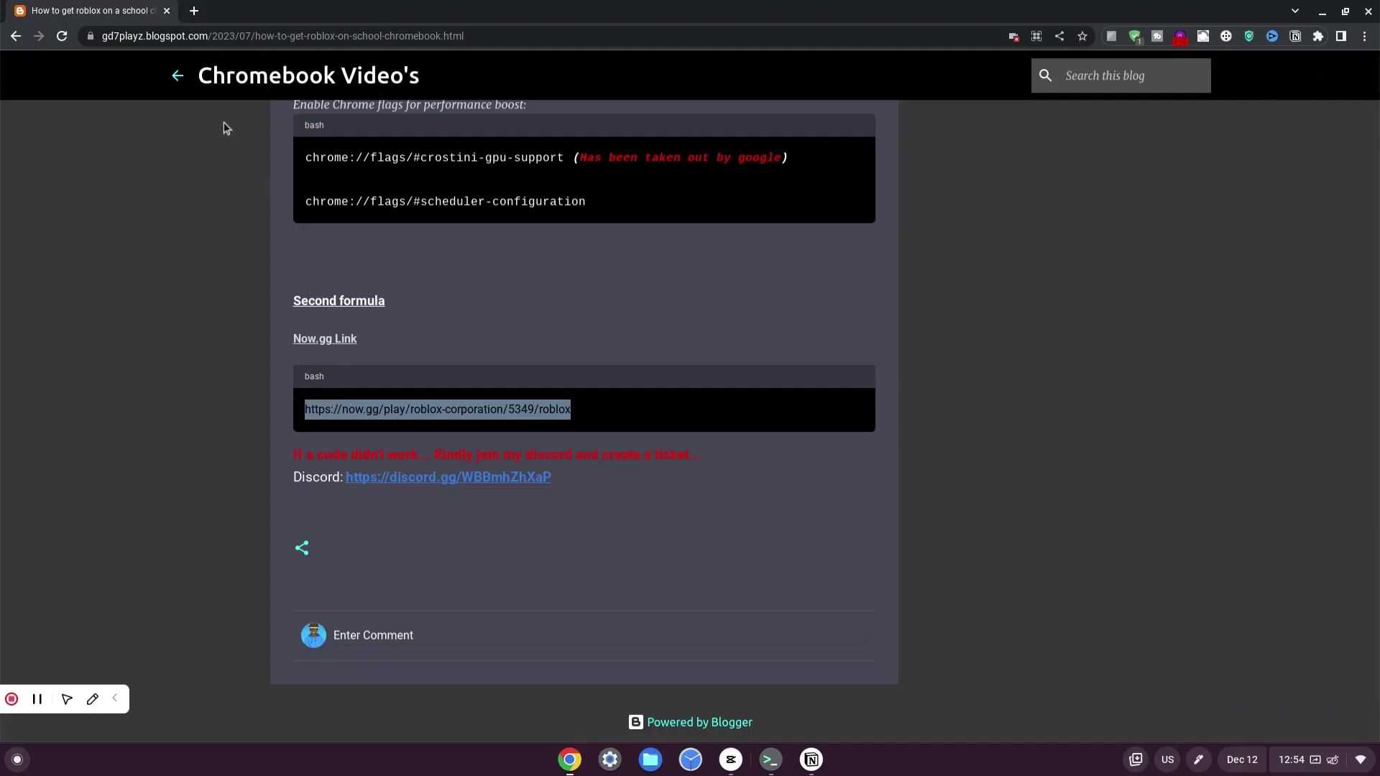
pyautogui.click(196, 12)
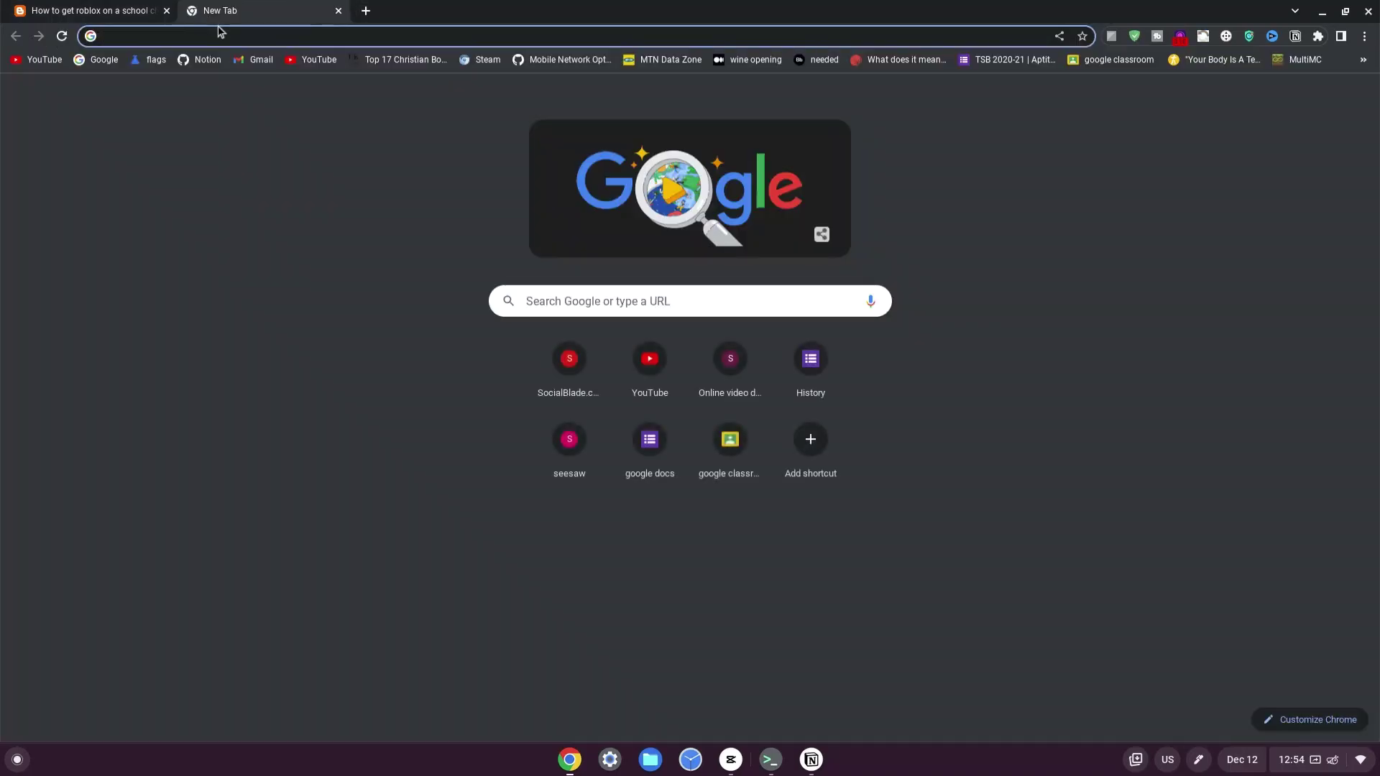
# Paste the now.gg Roblox link into the new tab's address bar and load it.
pyautogui.hotkey('ctrl', 'v')
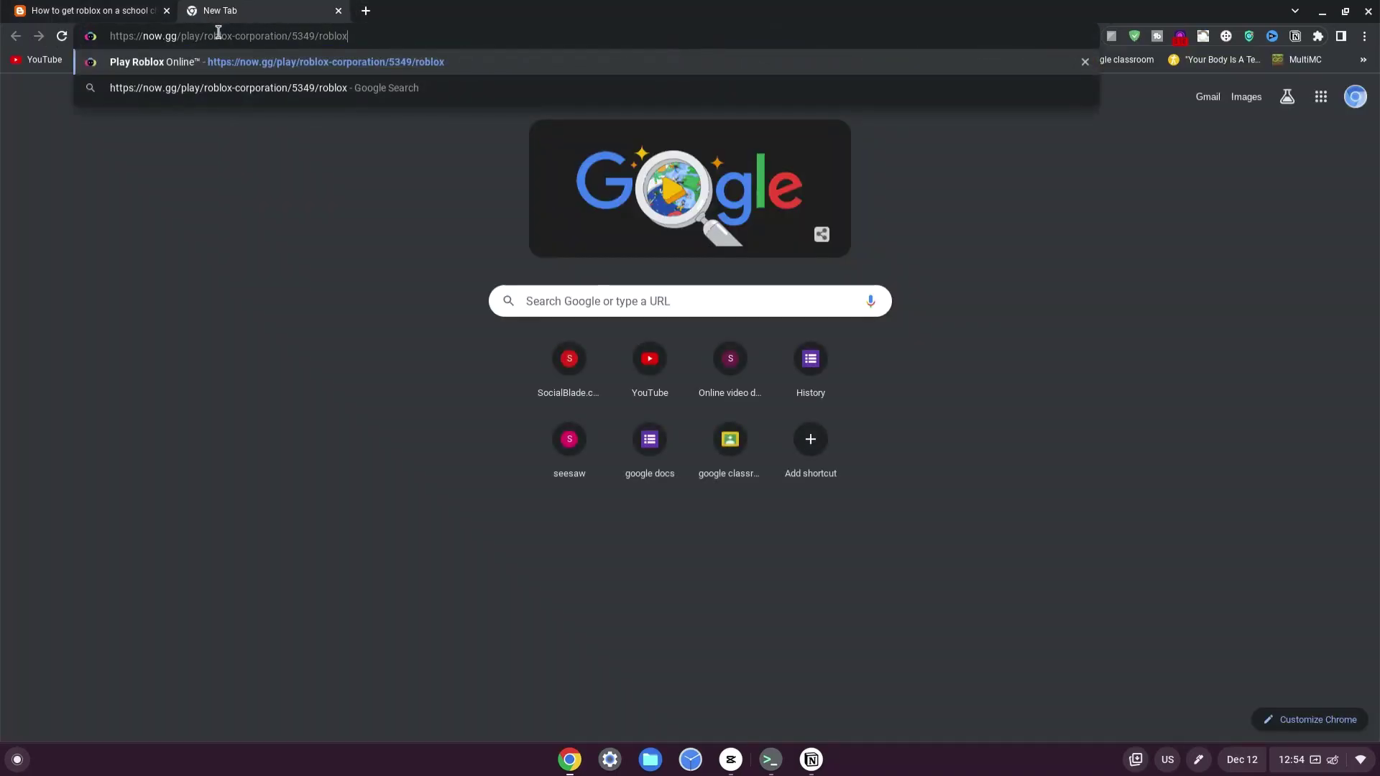
pyautogui.press('Return')
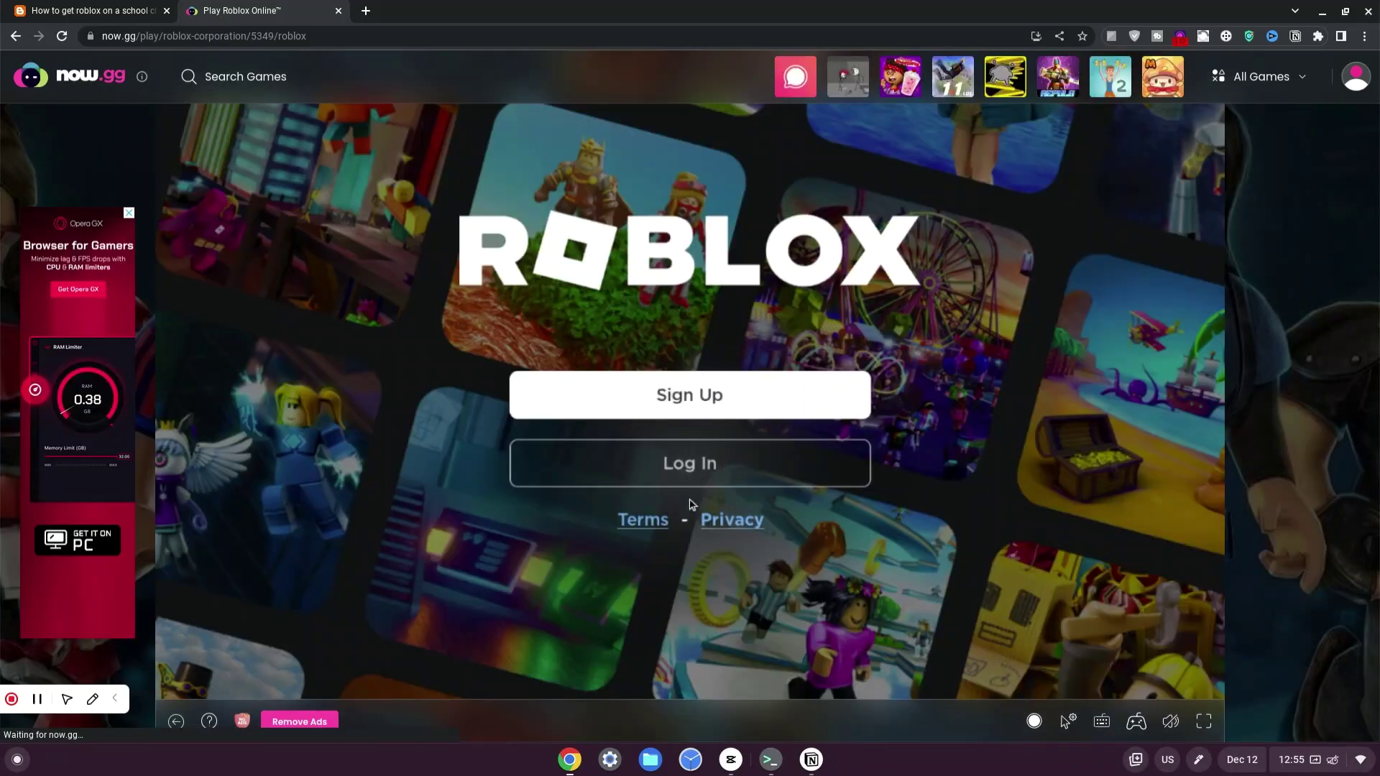
# Log in to Roblox on now.gg and start Adopt Me! from its game page.
pyautogui.click(690, 475)
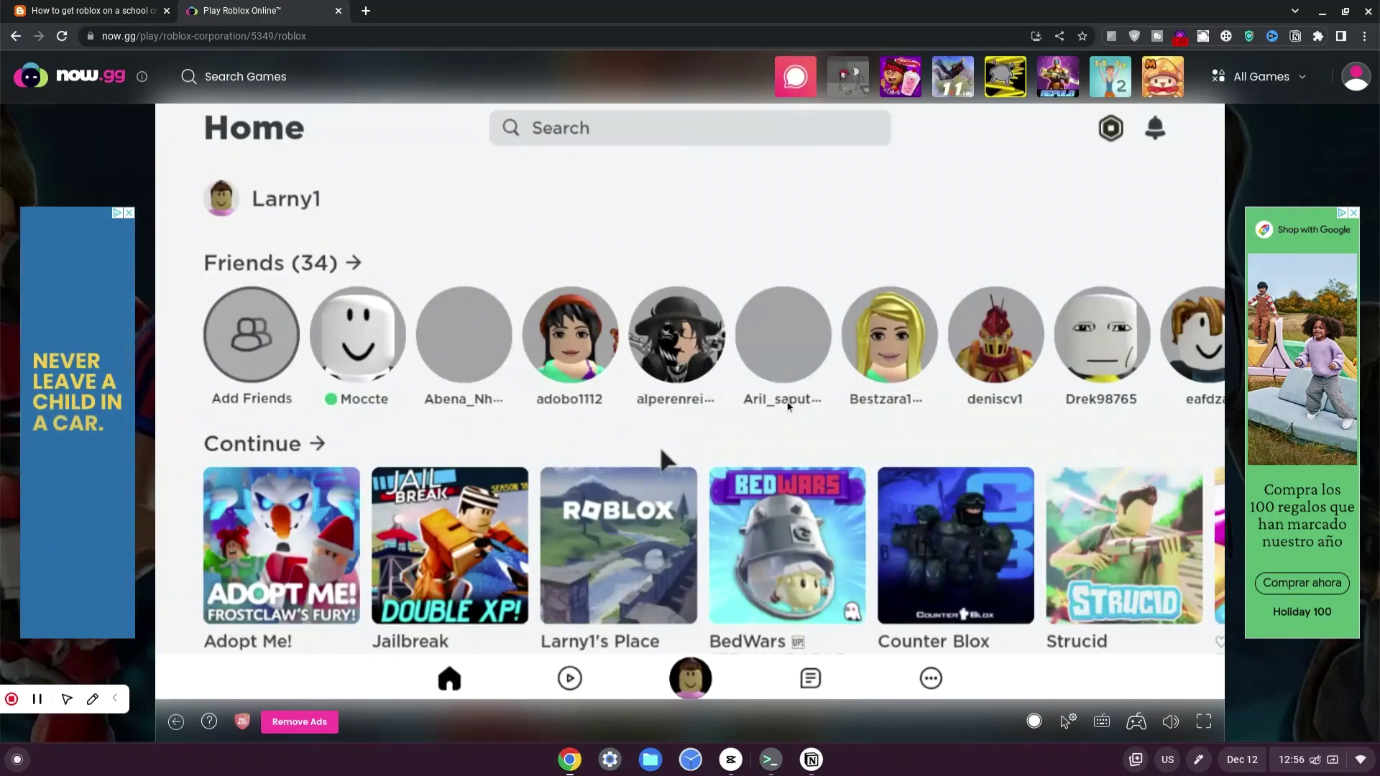
pyautogui.click(768, 330)
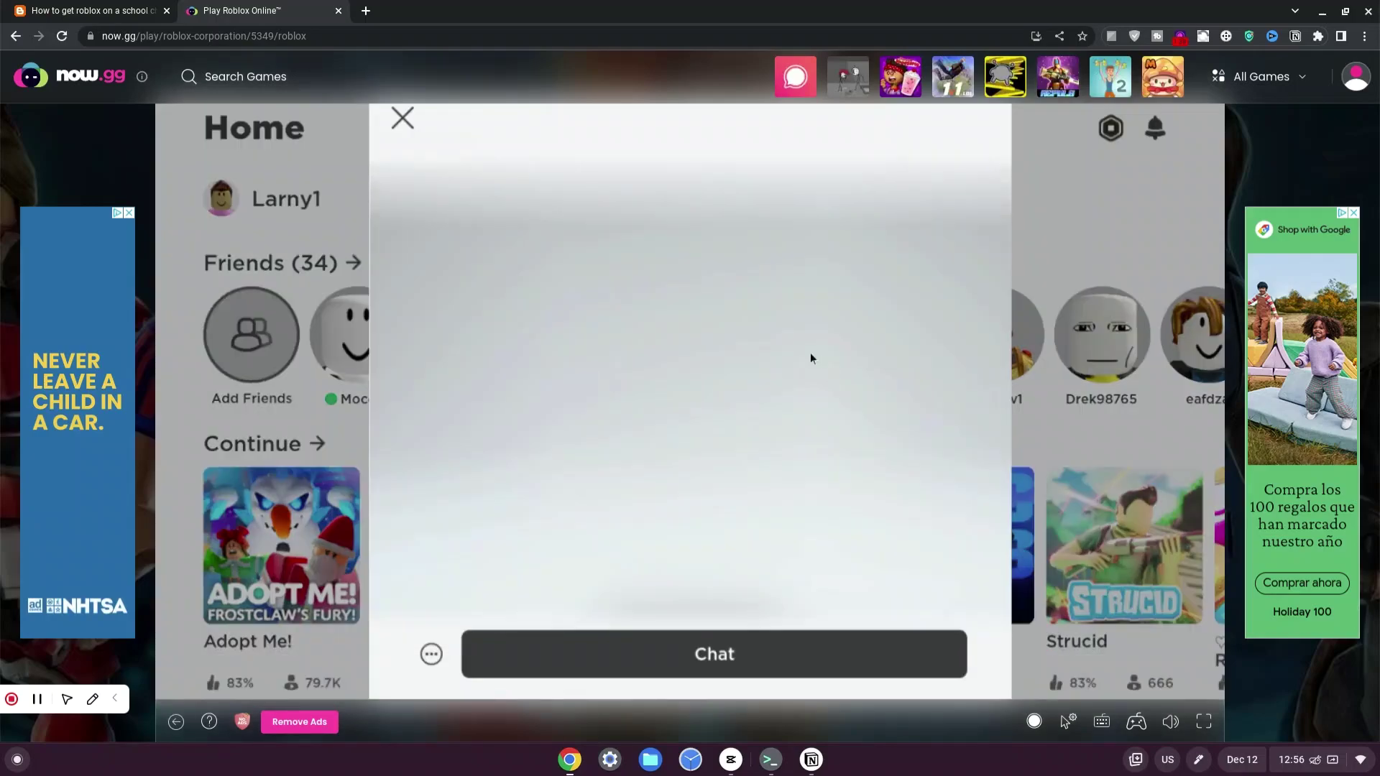
pyautogui.click(345, 558)
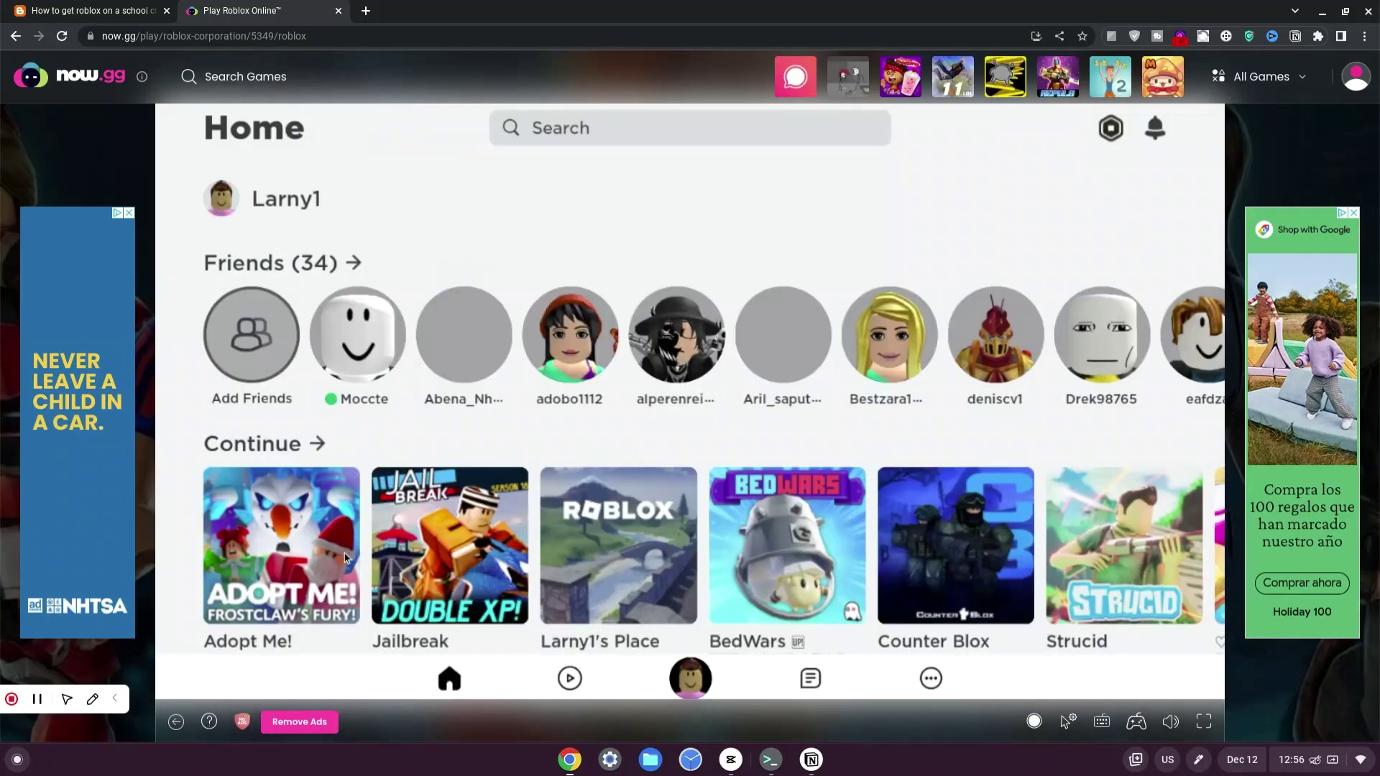
pyautogui.click(281, 546)
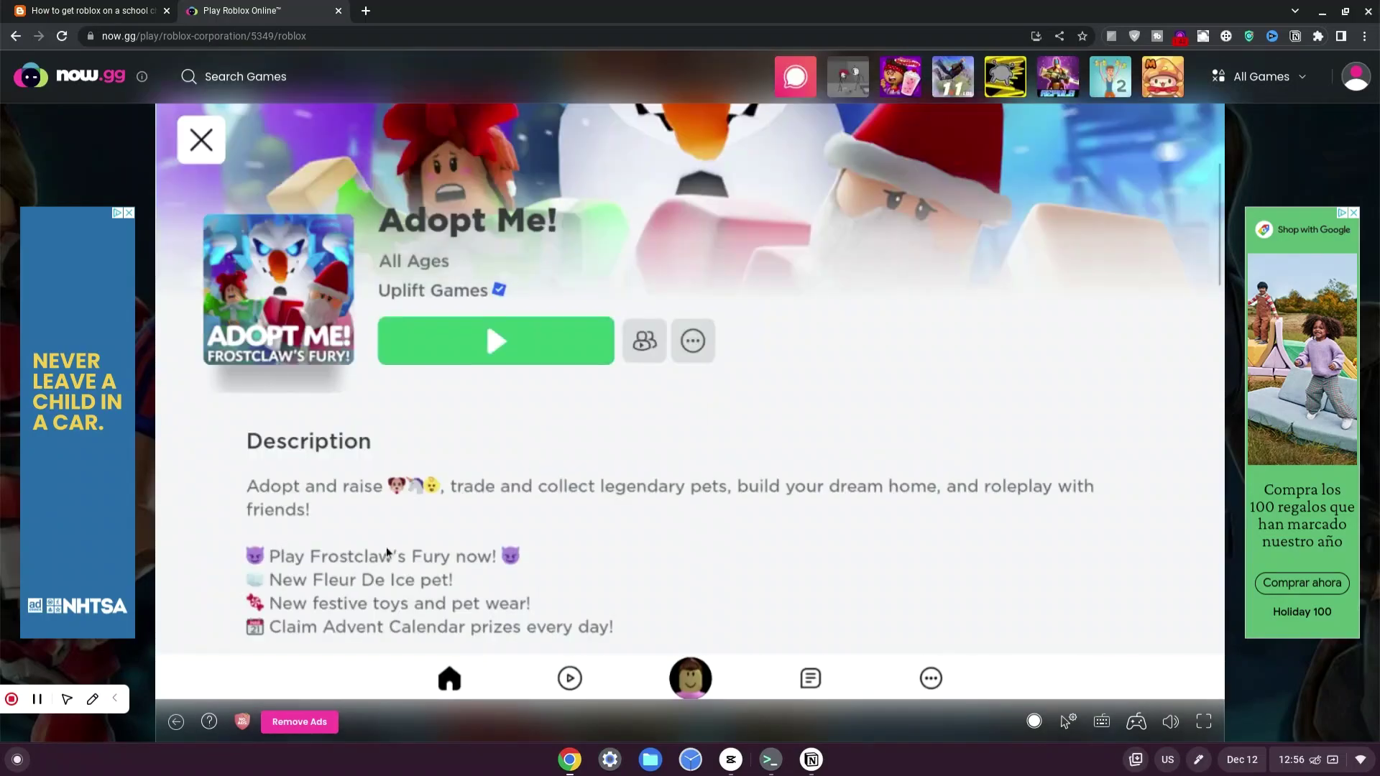
pyautogui.click(495, 341)
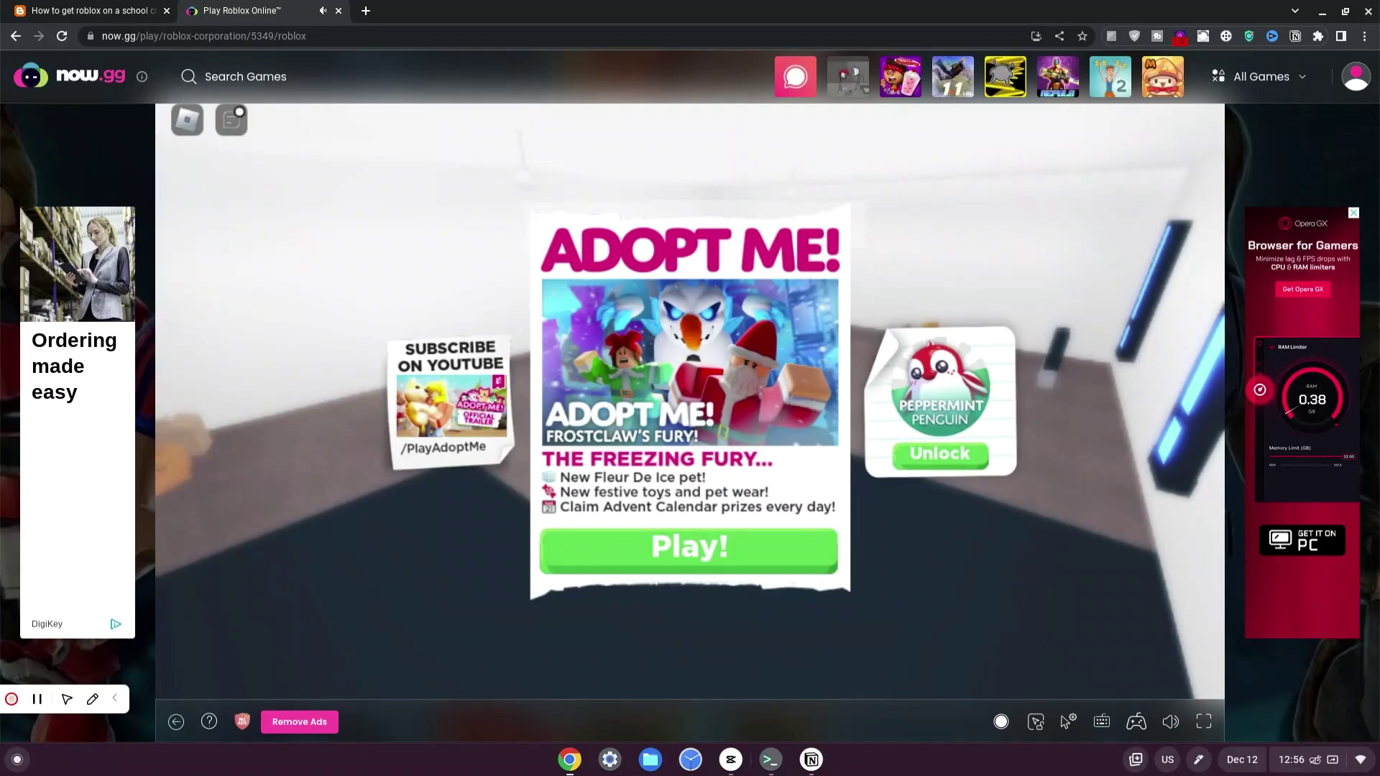
# Pick the Parent role and dismiss the news, Celebrity Mansion and daily rewards popups.
pyautogui.click(696, 552)
pyautogui.click(775, 455)
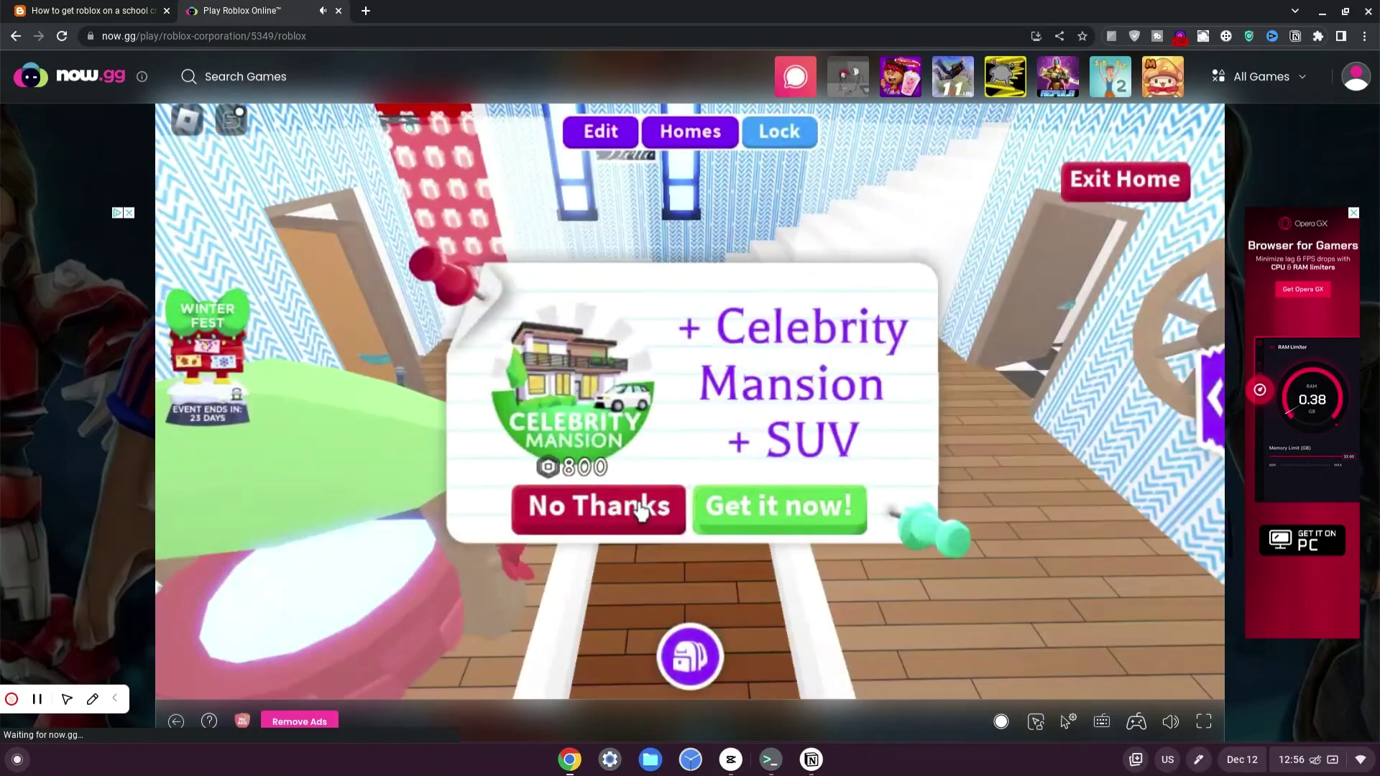
pyautogui.click(642, 509)
pyautogui.click(686, 511)
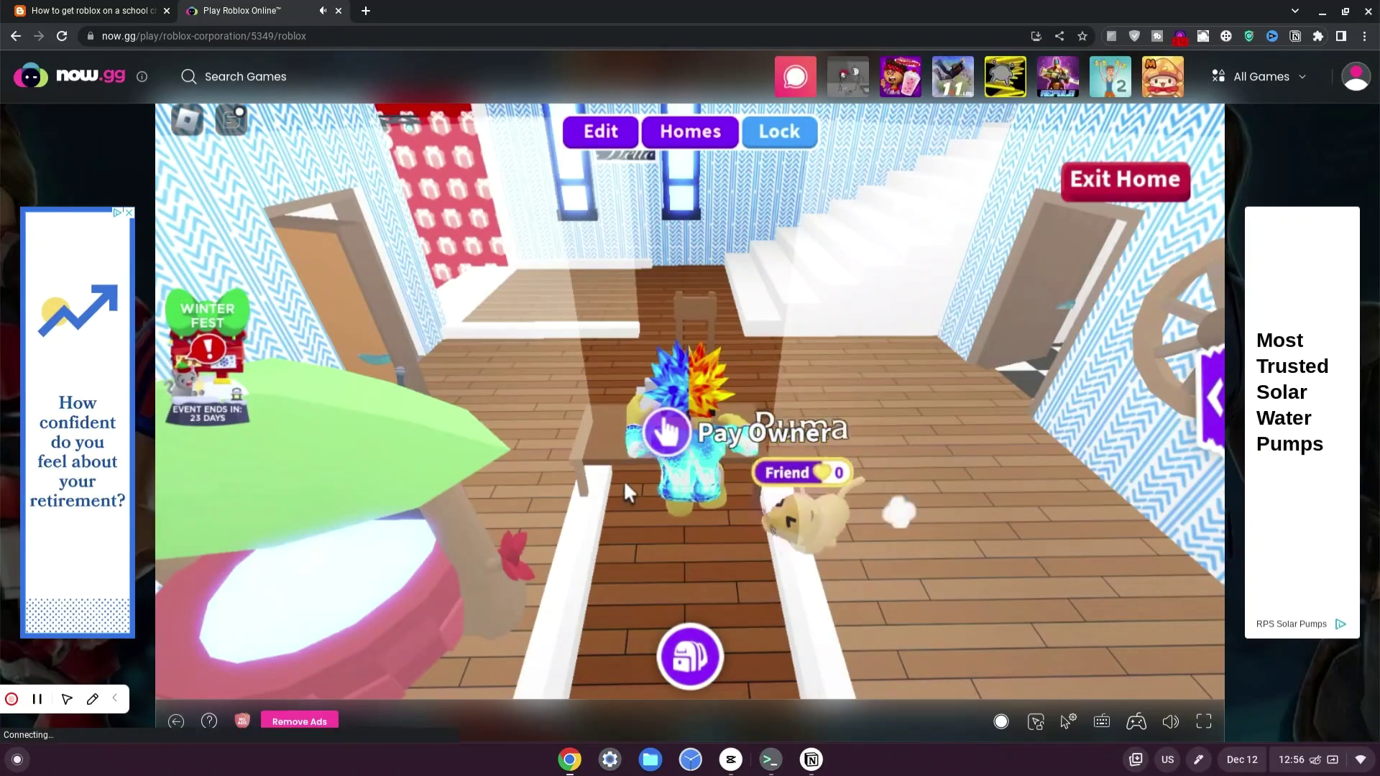
# Walk the avatar out of the house and across the neighbourhood to the Exit.
pyautogui.moveTo(623, 480); pyautogui.dragTo(627, 494)
pyautogui.press('w')
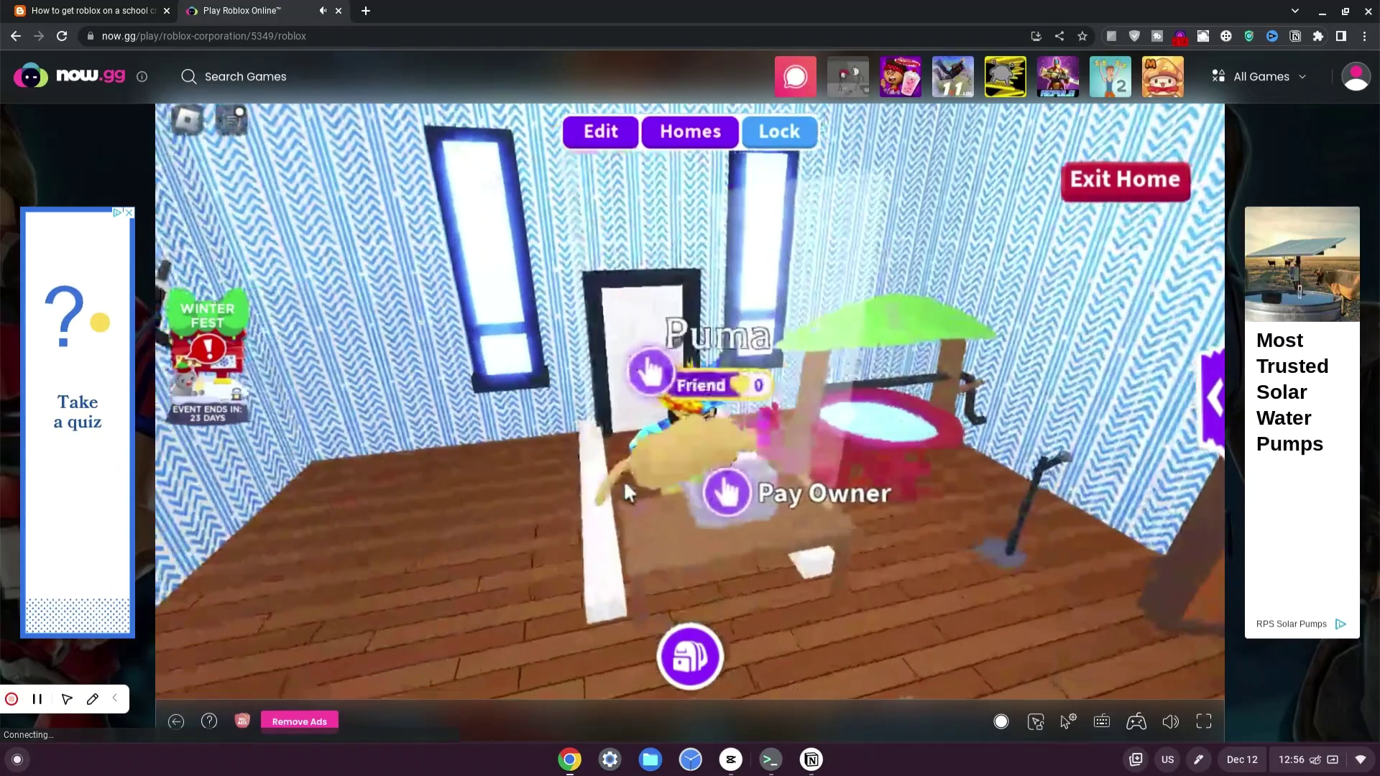
pyautogui.press('w')
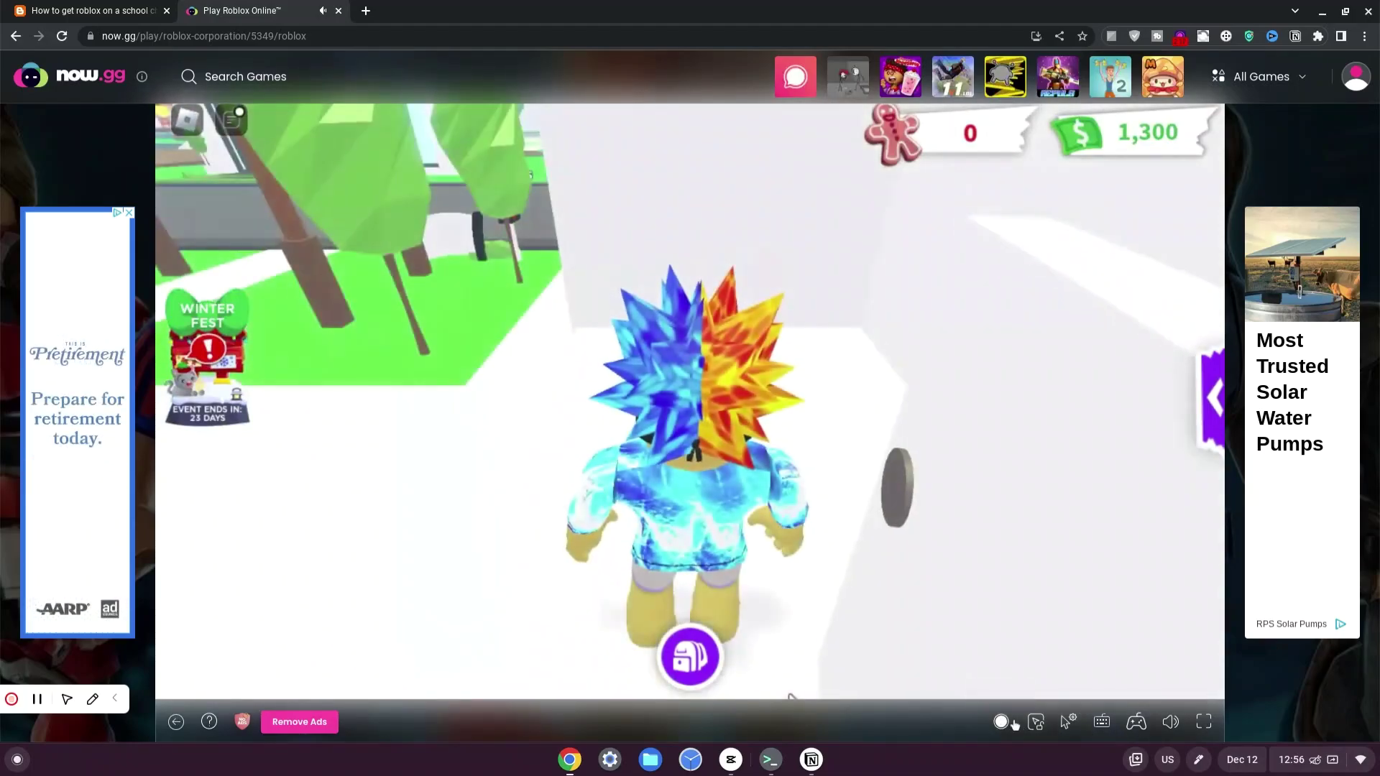
pyautogui.press('w')
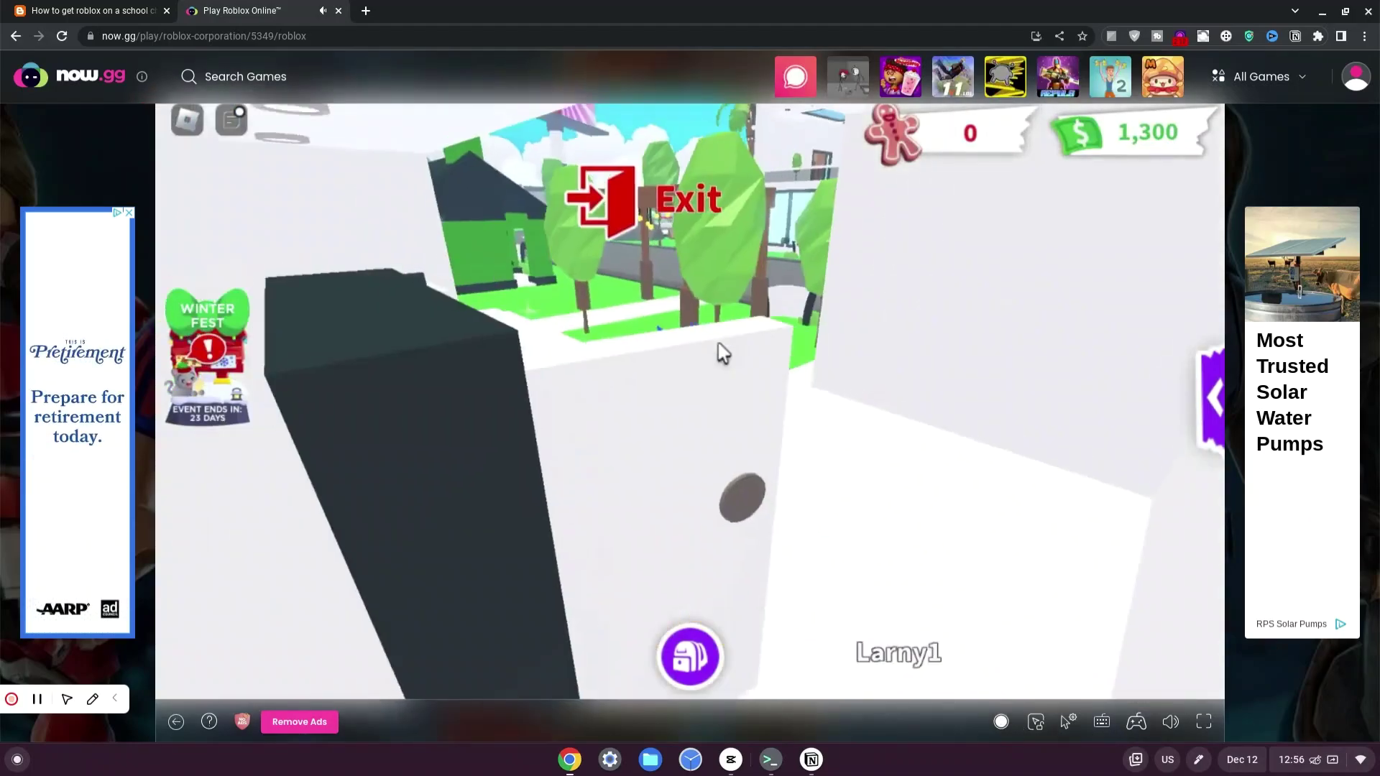
pyautogui.press('w')
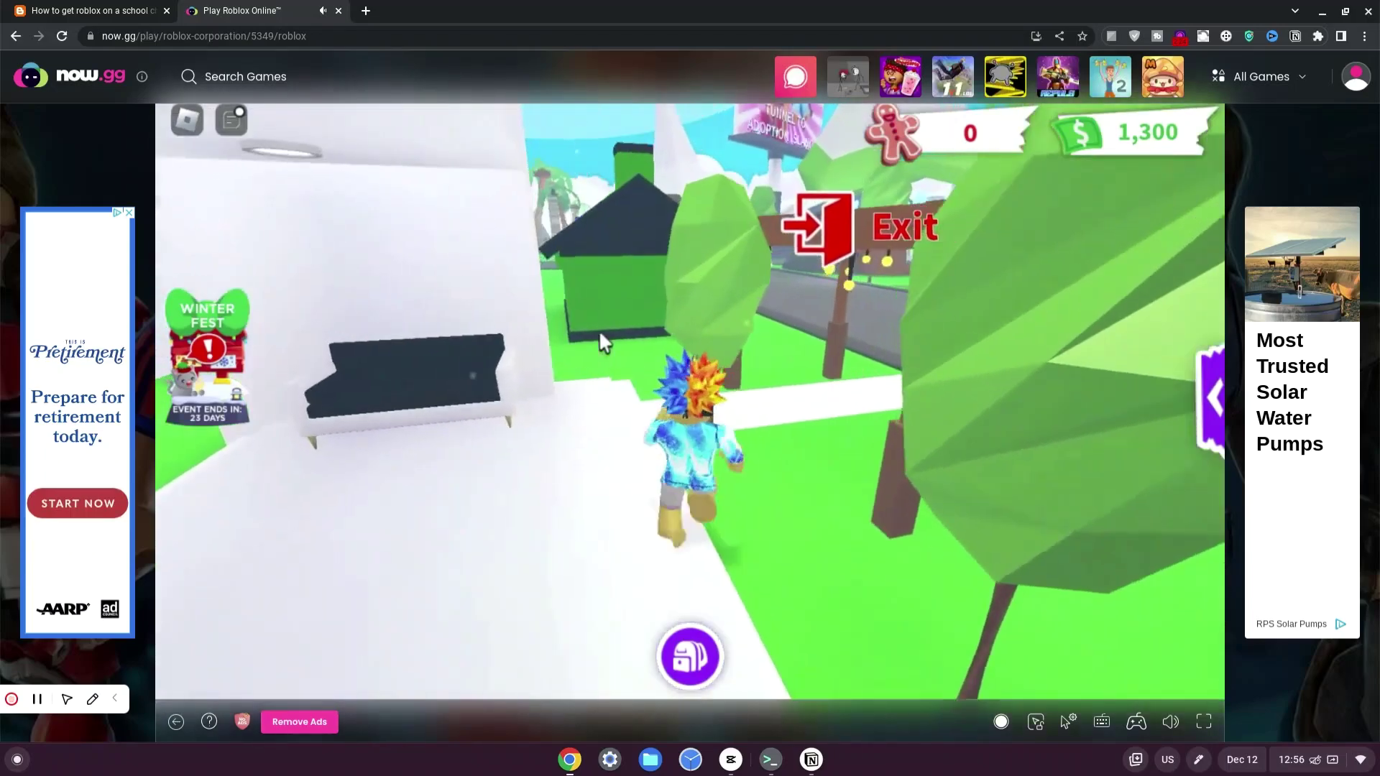
pyautogui.press('w')
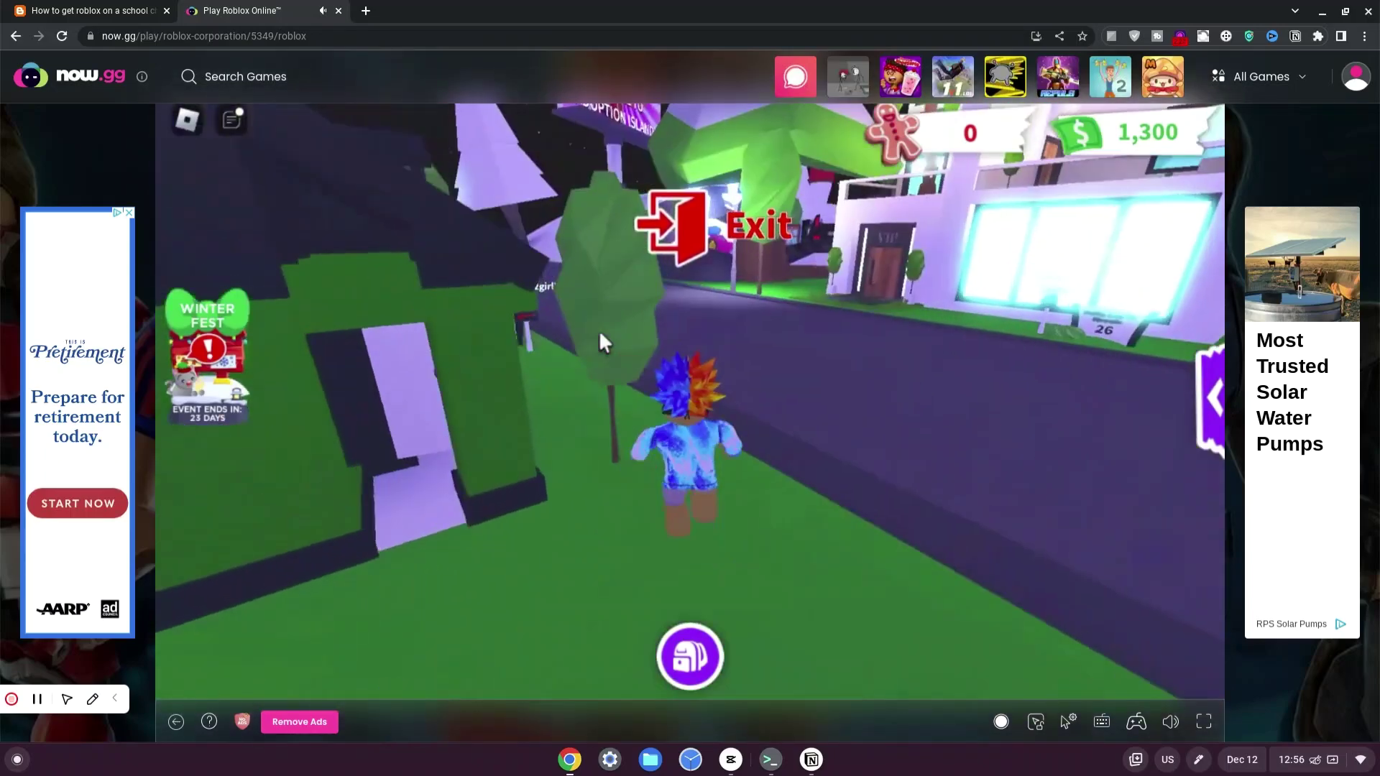
pyautogui.press('w')
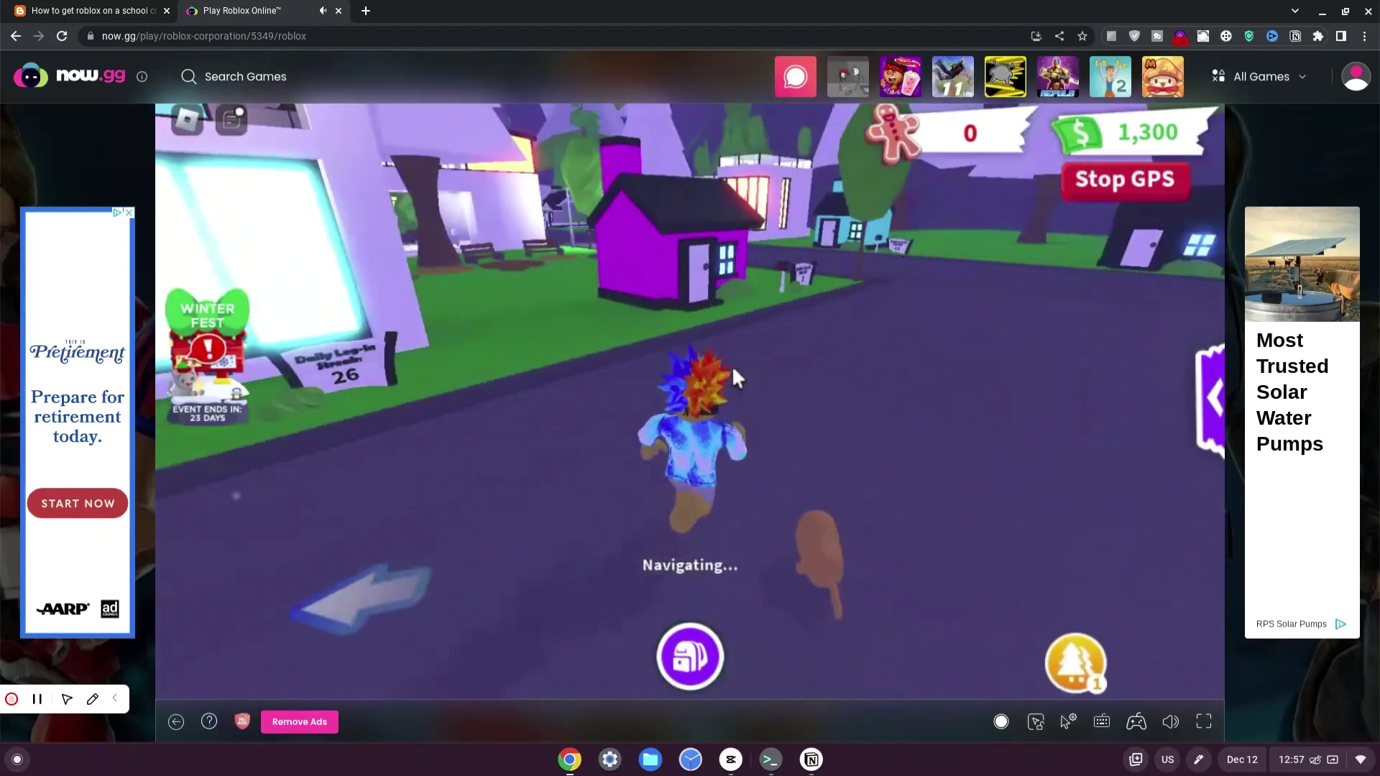
pyautogui.press('w')
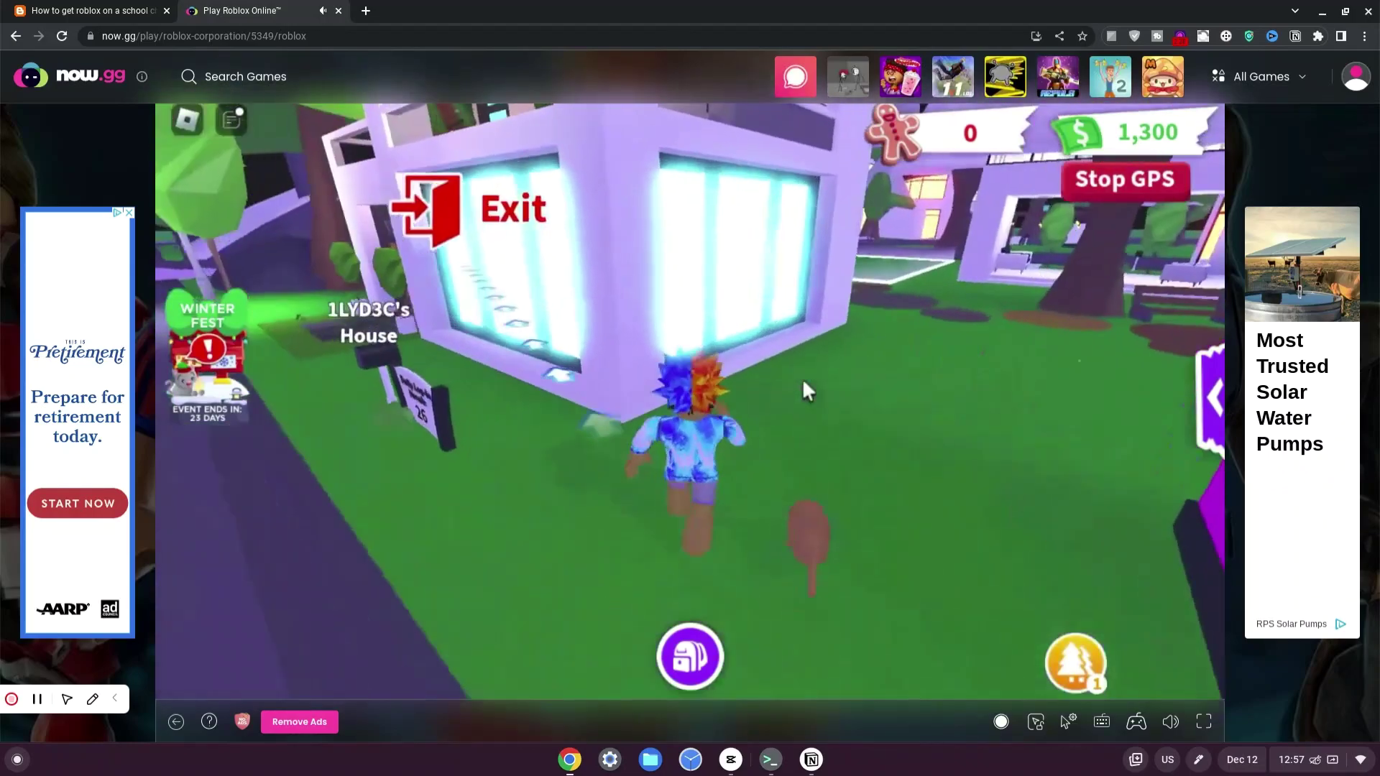
pyautogui.press('w')
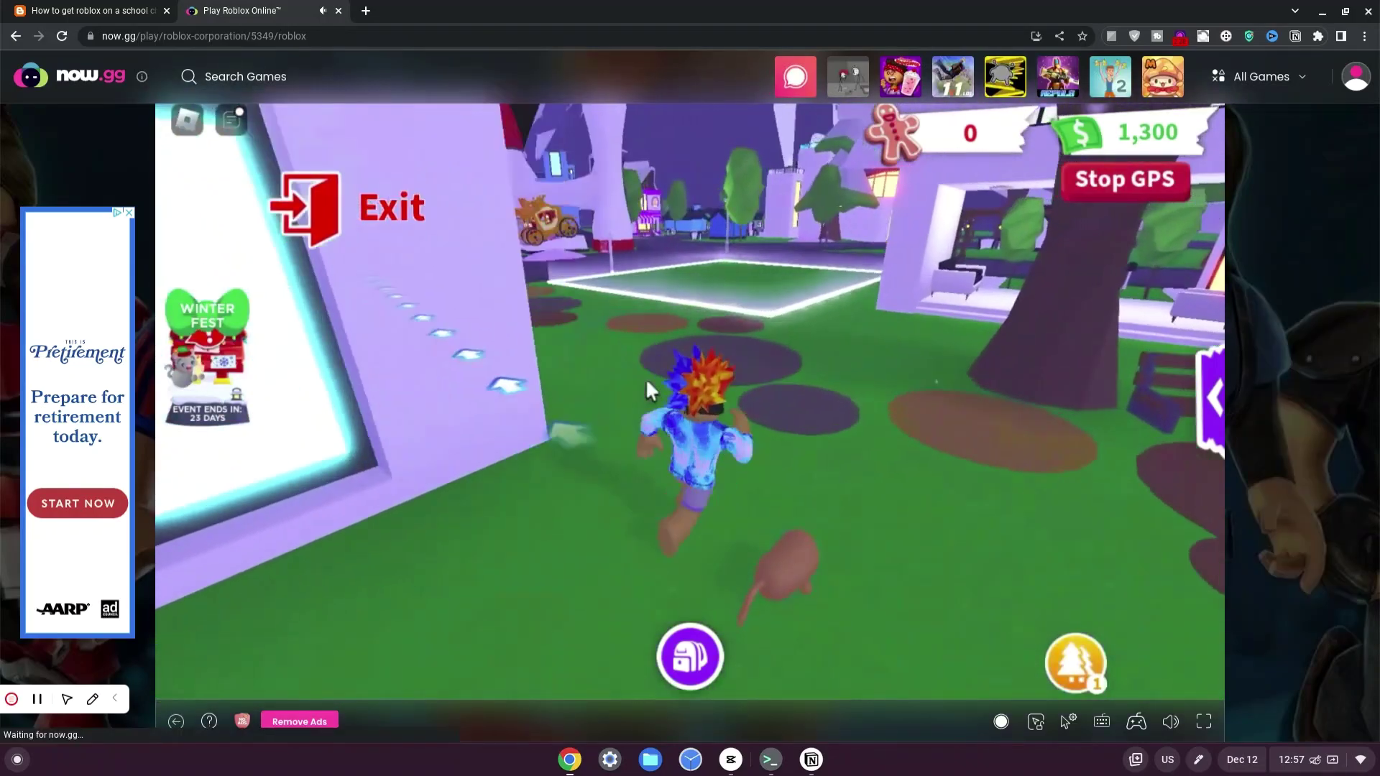
pyautogui.press('w')
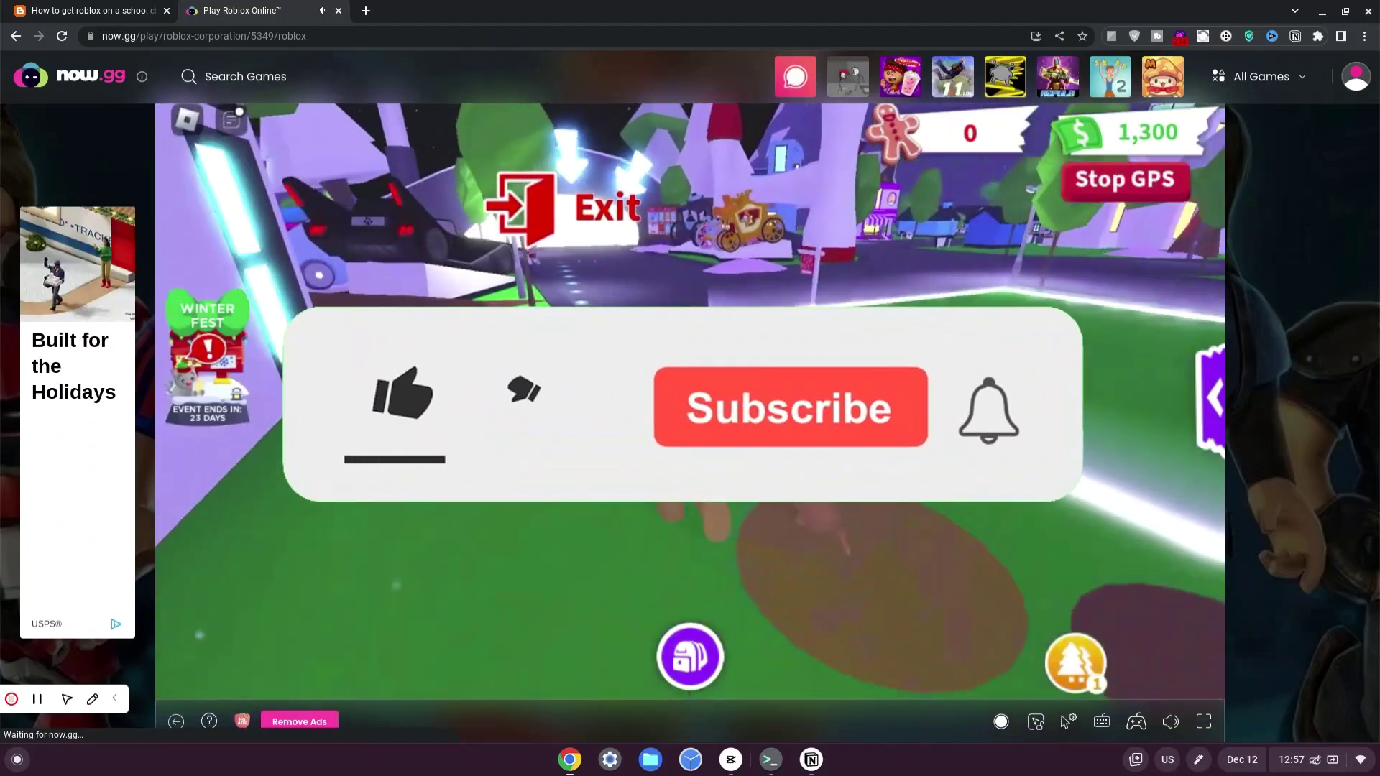
pyautogui.press('w')
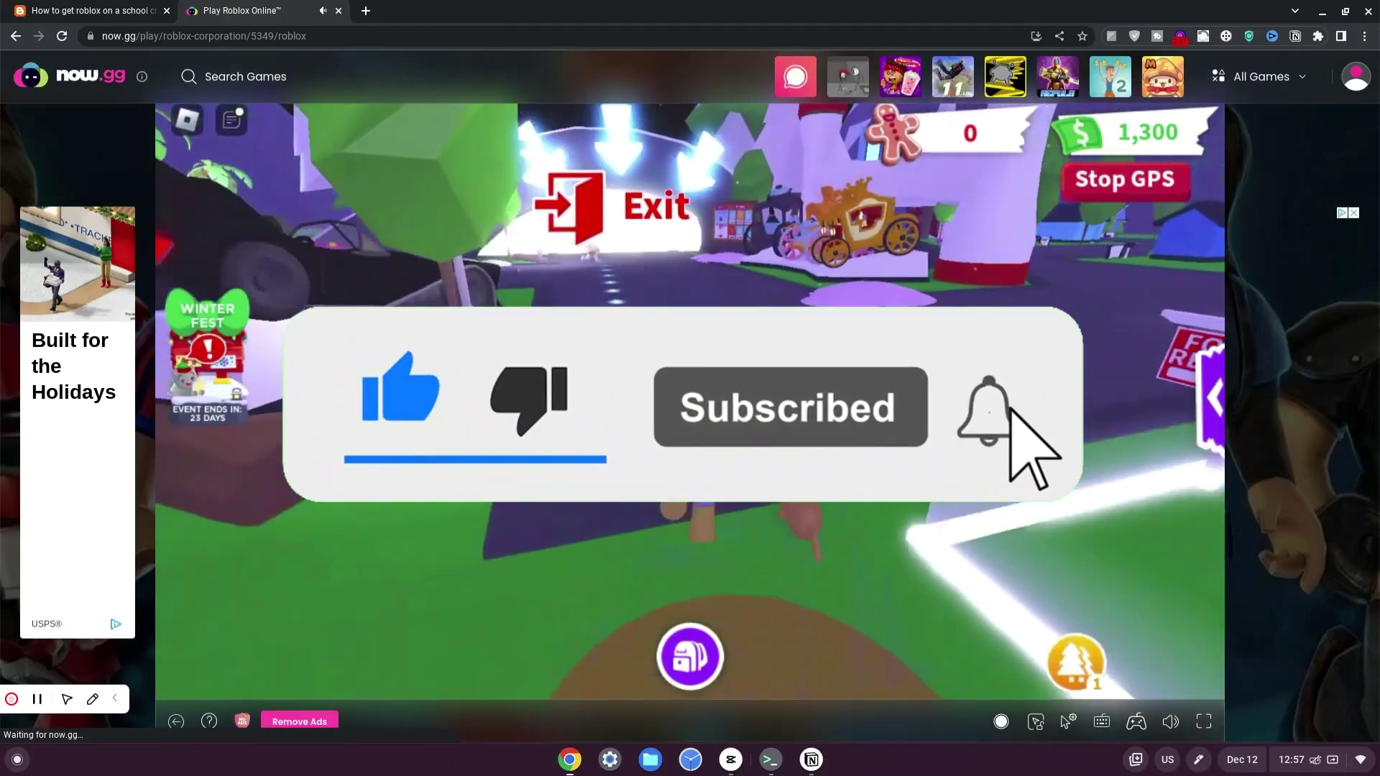
pyautogui.press('w')
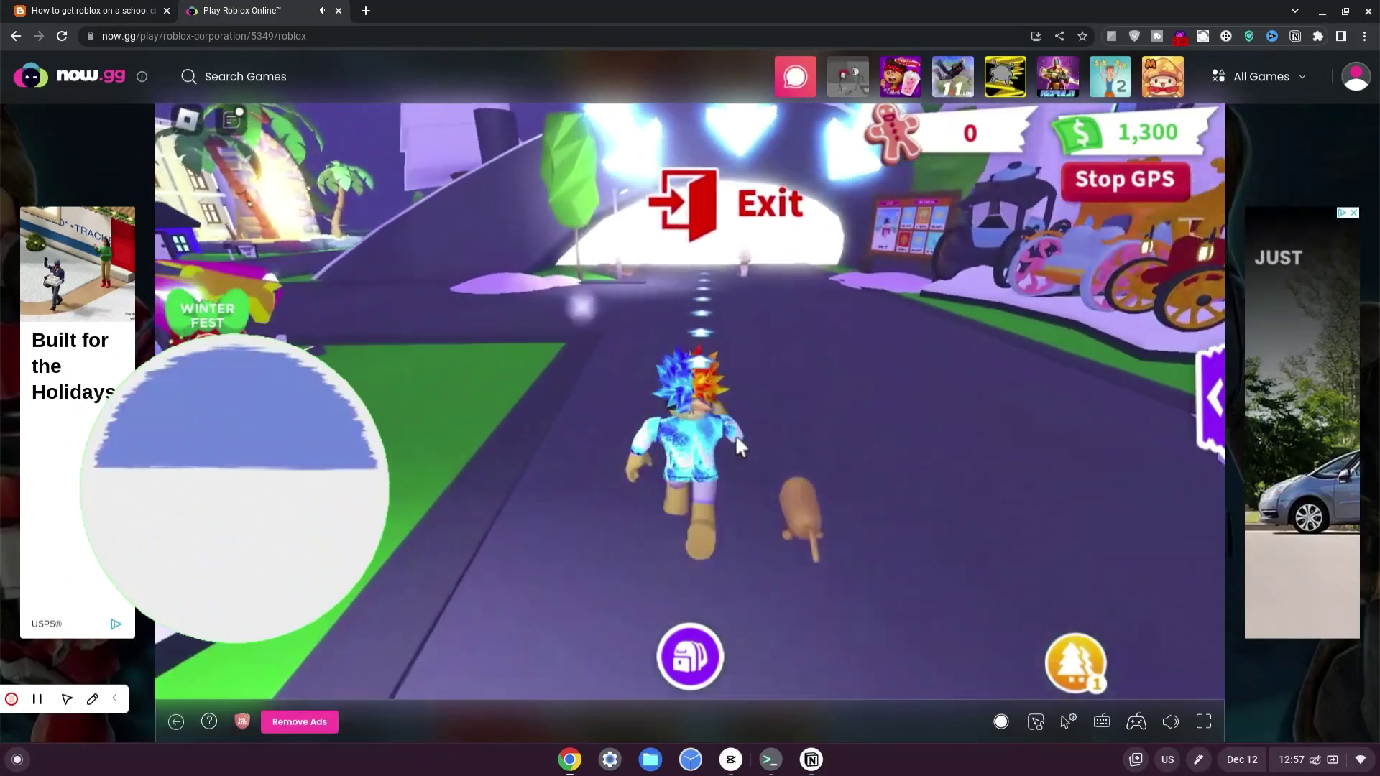
pyautogui.press('w')
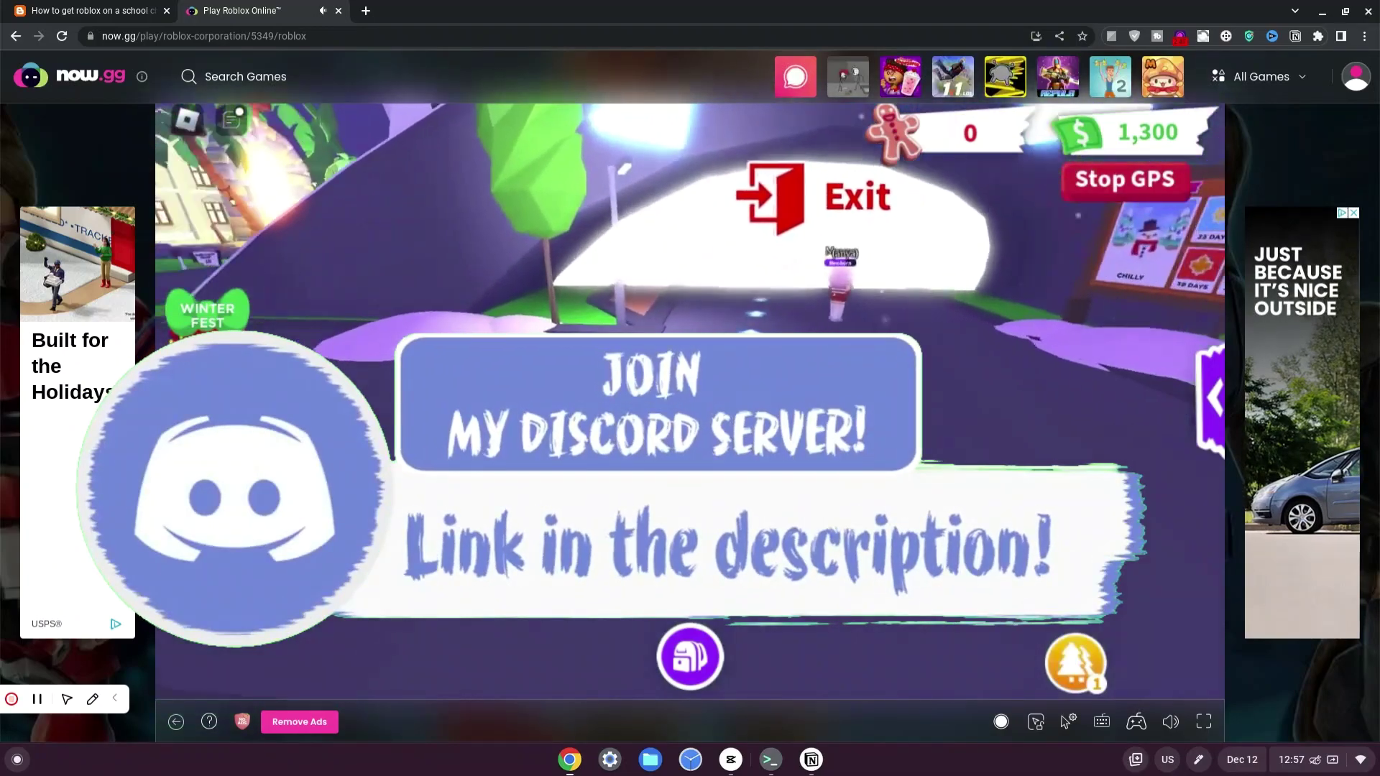
pyautogui.press('w')
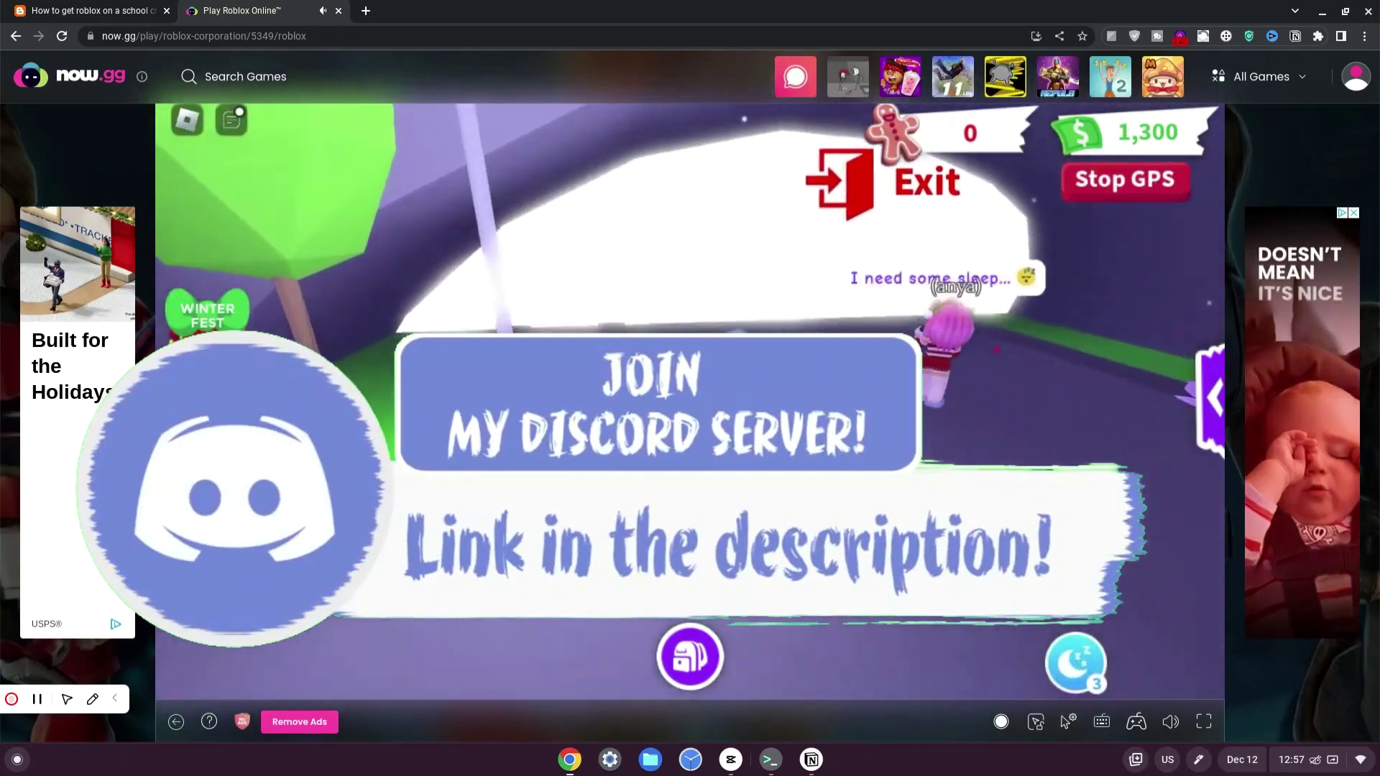